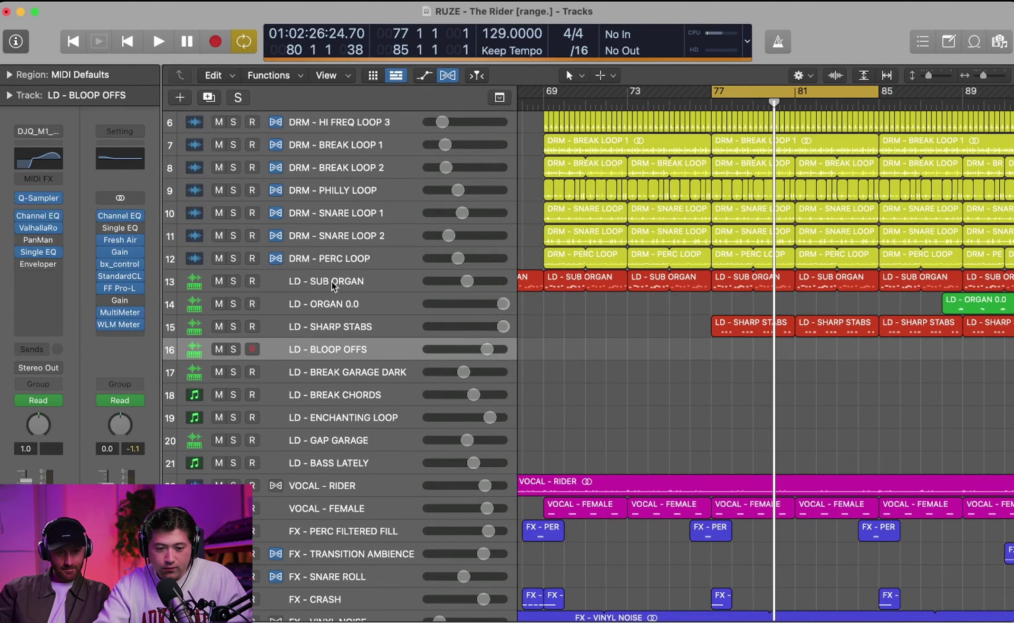
Step: Look through the track list from the drum tracks down to BUS DRUMS
key(Down)
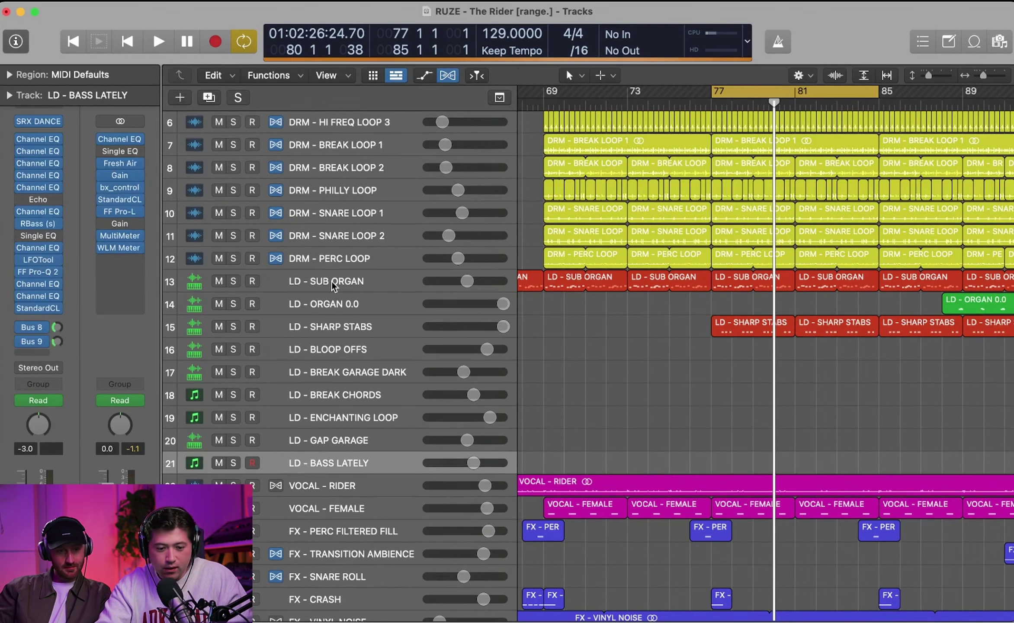
scroll(524, 313, down, 3)
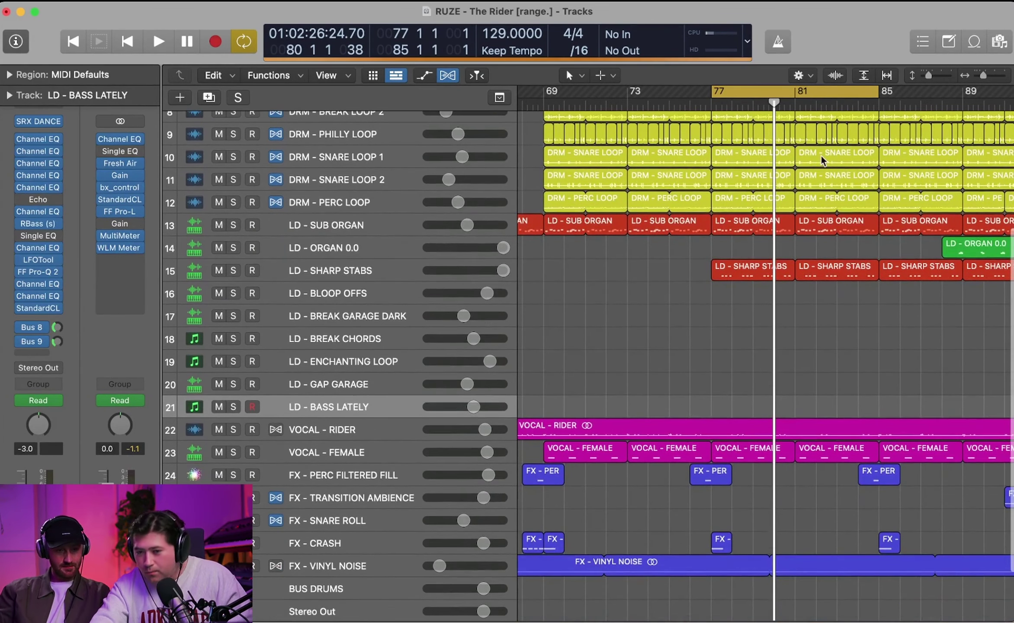
scroll(695, 270, down, 3)
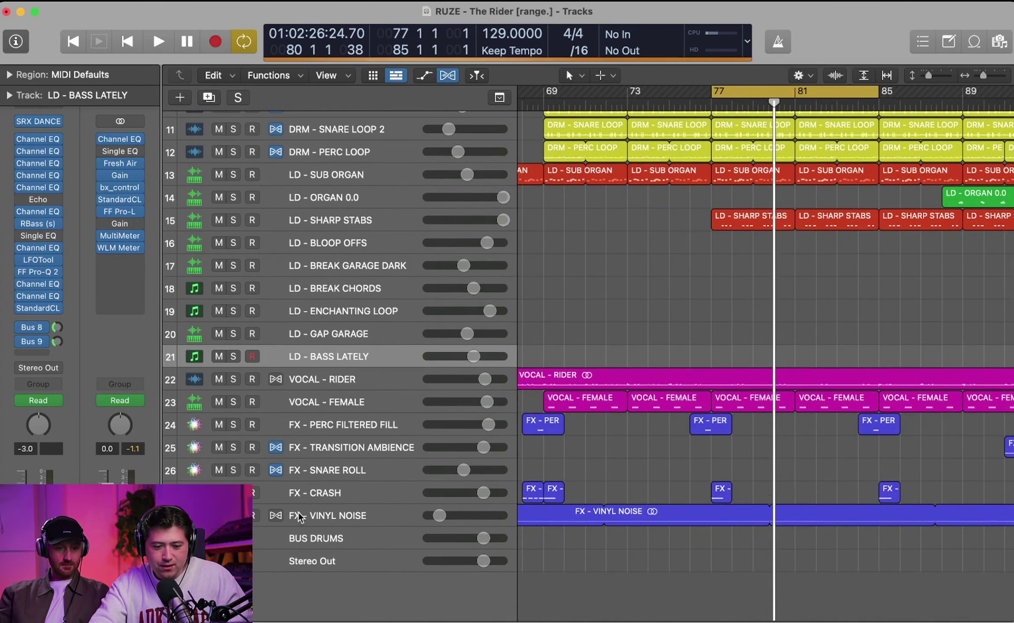
click(320, 539)
scroll(335, 214, up, 10)
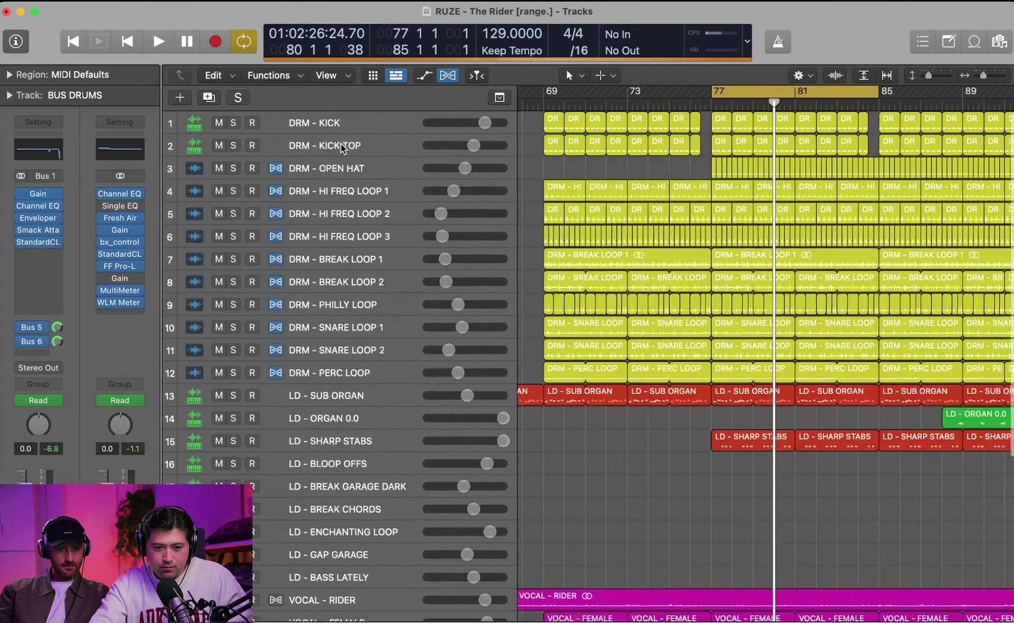
Step: Select all tracks except BUS DRUMS and Stereo Out, and reduce the track height until the whole arrangement fits
key(super+a)
scroll(342, 216, down, 10)
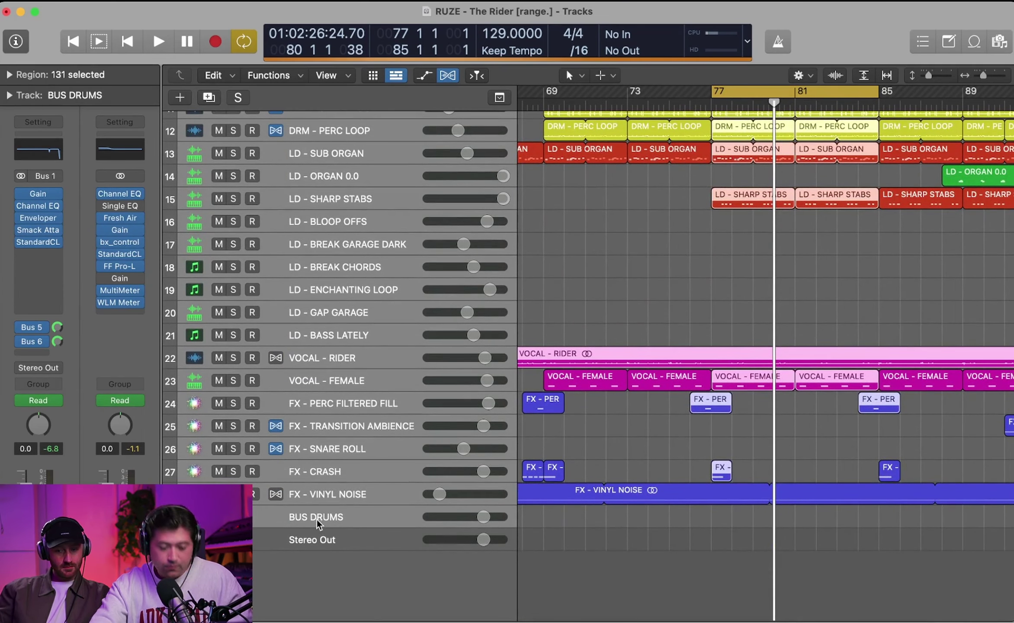
super+click(339, 519)
scroll(340, 518, down, 10)
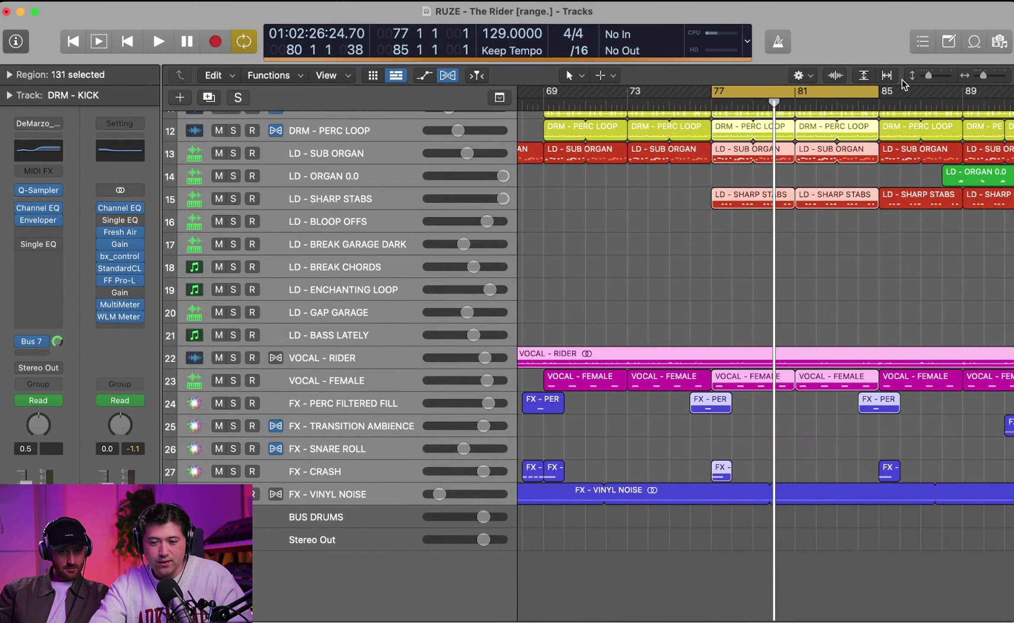
drag(930, 76, 927, 76)
scroll(694, 199, right, 5)
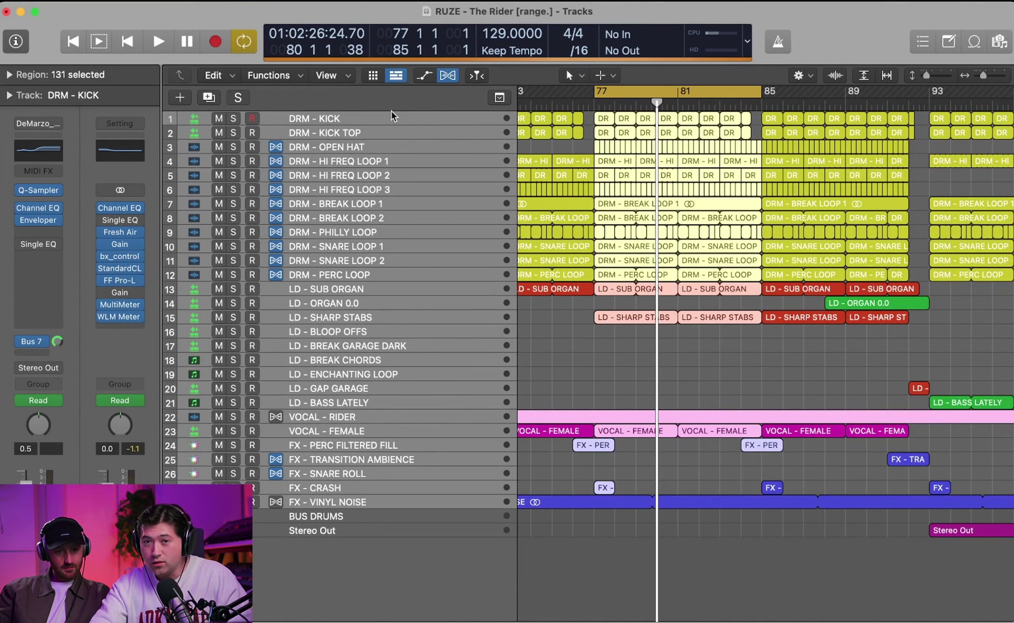
Step: Solo the LD - SUB ORGAN track and open its Quick Sampler instrument
click(367, 288)
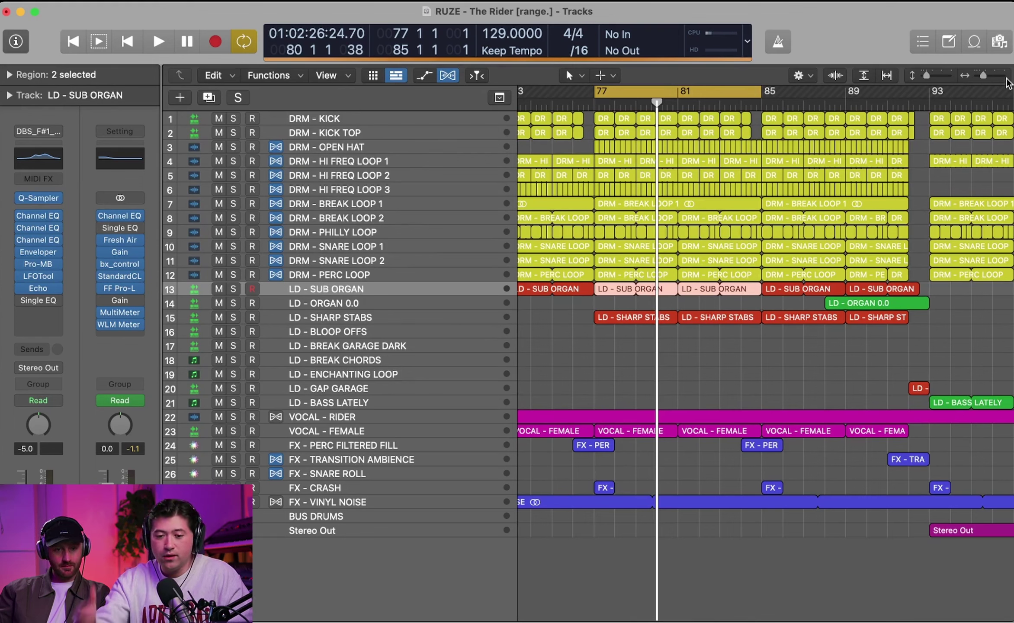
scroll(714, 253, left, 5)
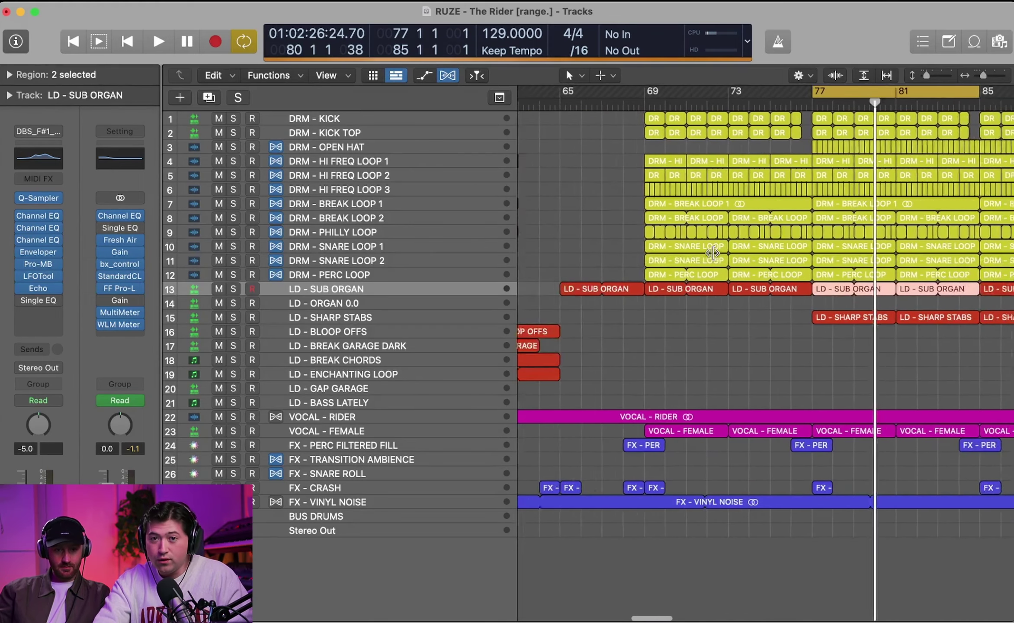
scroll(713, 253, right, 2)
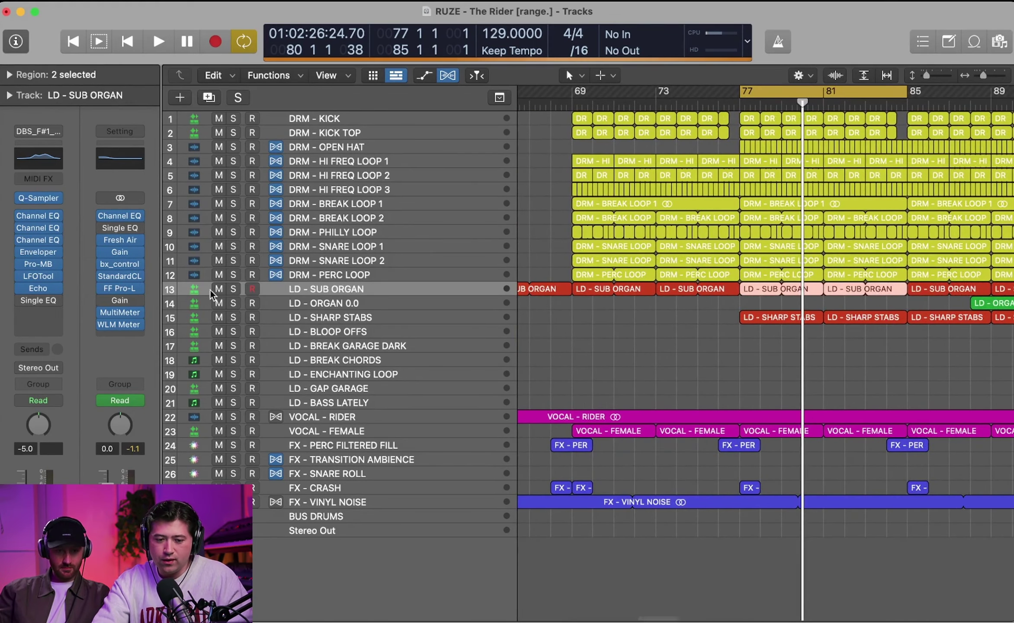
click(233, 289)
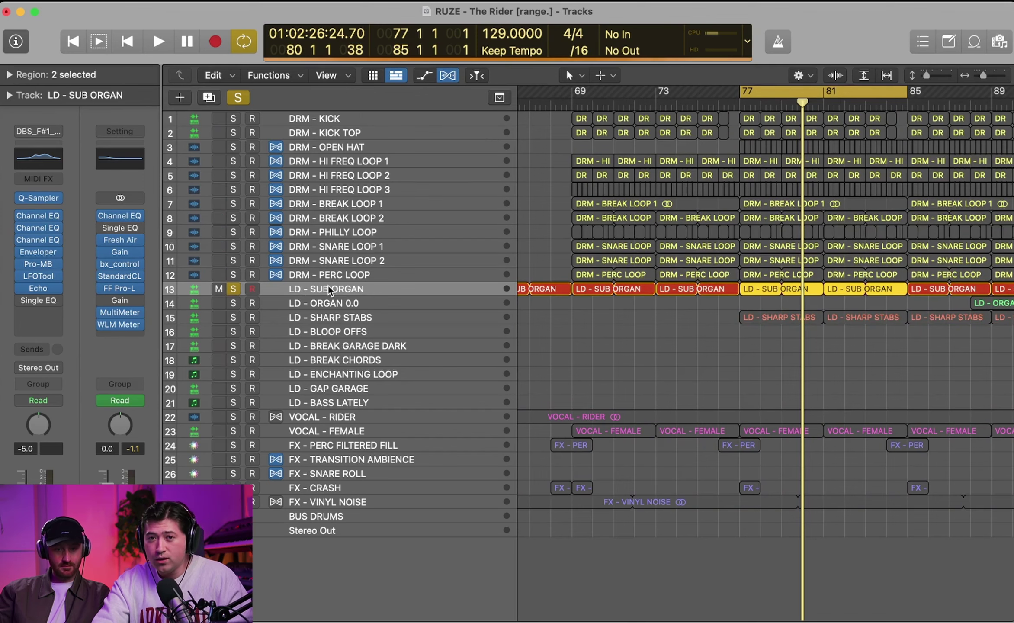
click(41, 199)
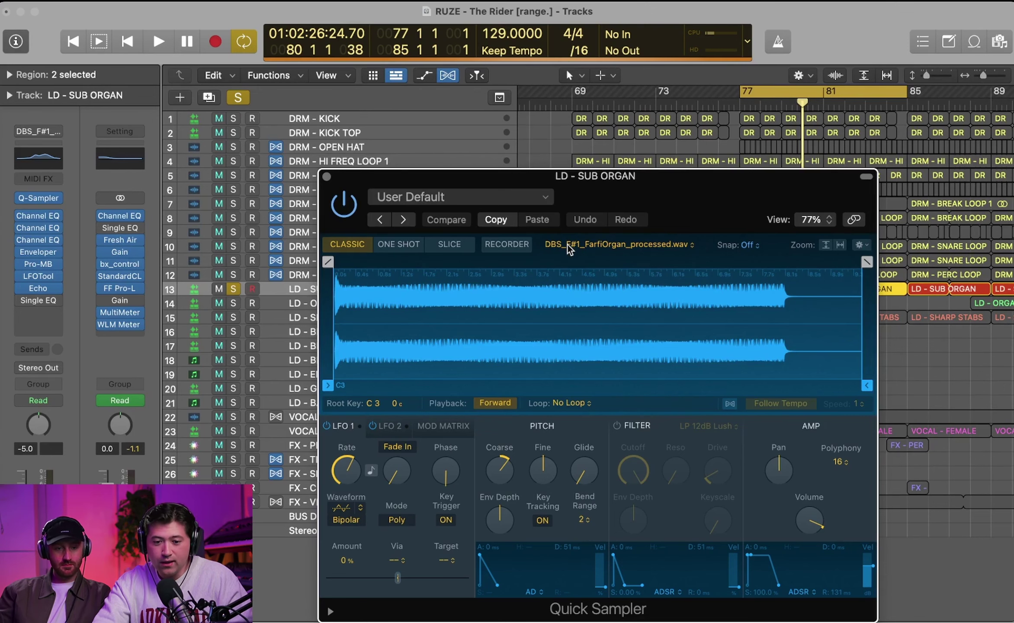
drag(651, 173, 647, 152)
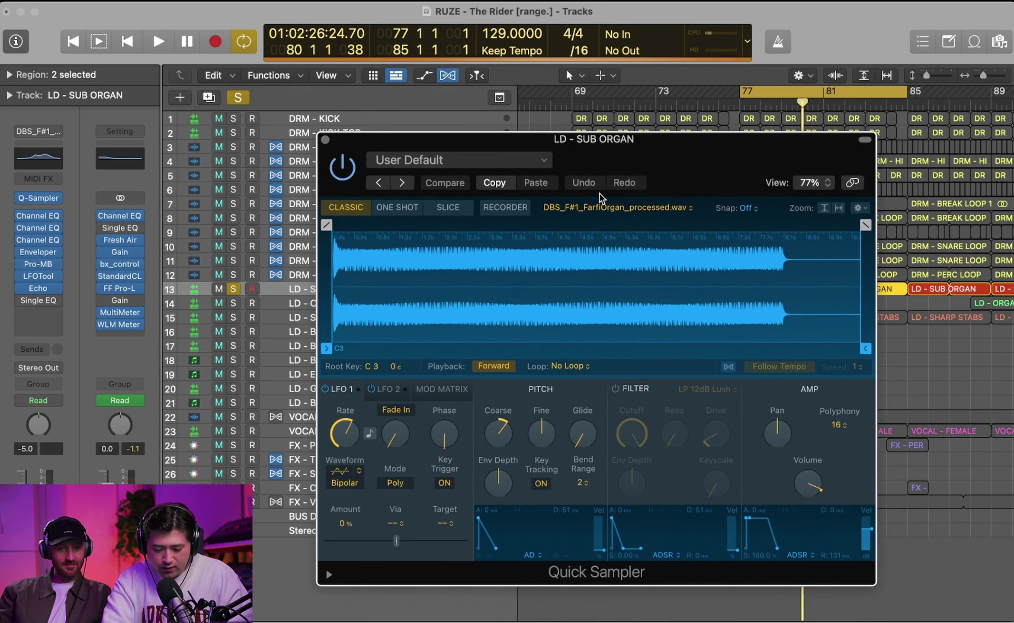
Step: Show Musical Typing, lower its octave to C2 and play several notes to audition the organ sound
key(super+k)
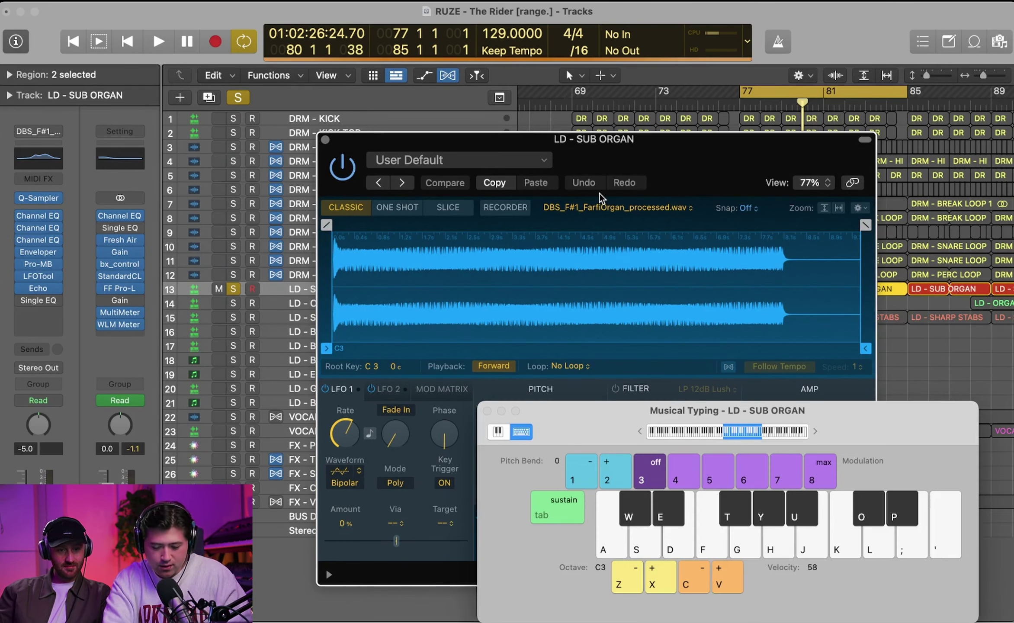
key(k)
key(z)
key(a)
key(k)
key(f)
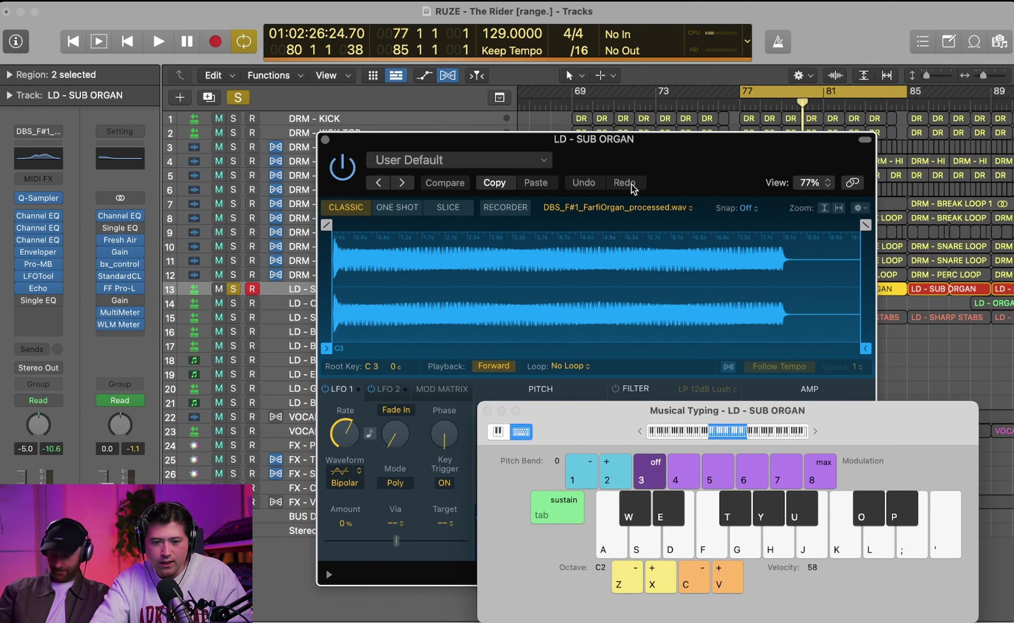
Step: Bypass the sub organ's active insert effects from the first Channel EQ through Echo and play the unprocessed sample
mouse_move(23, 219)
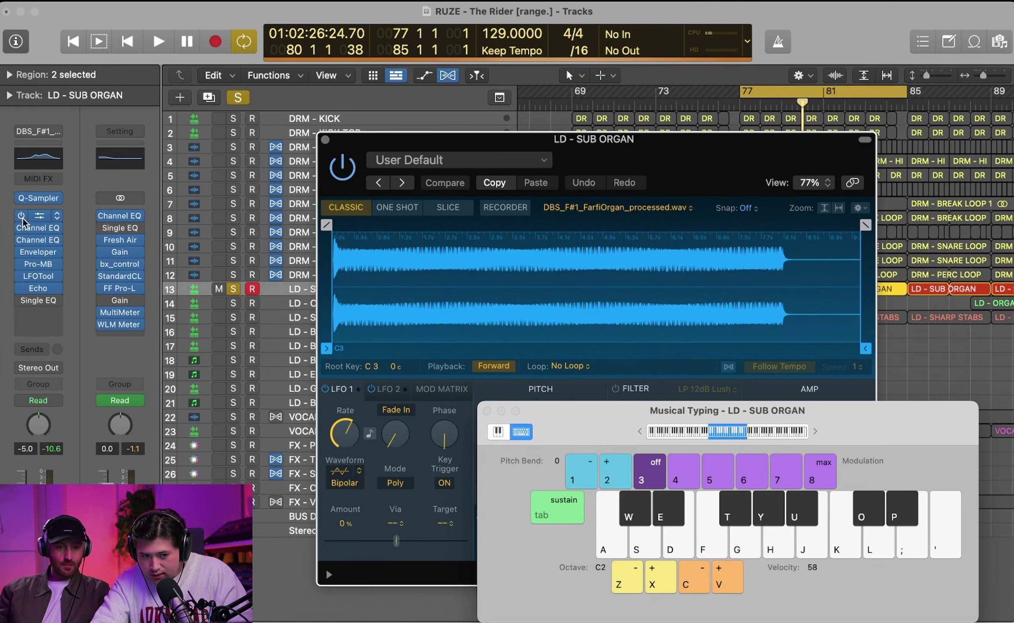
drag(21, 215, 21, 301)
key(a)
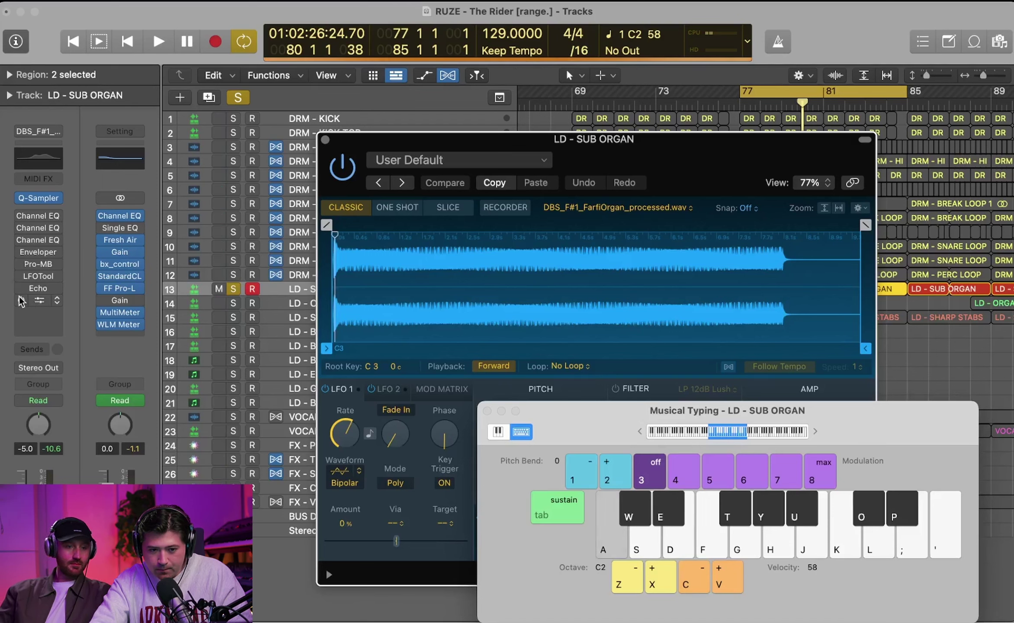
key(f)
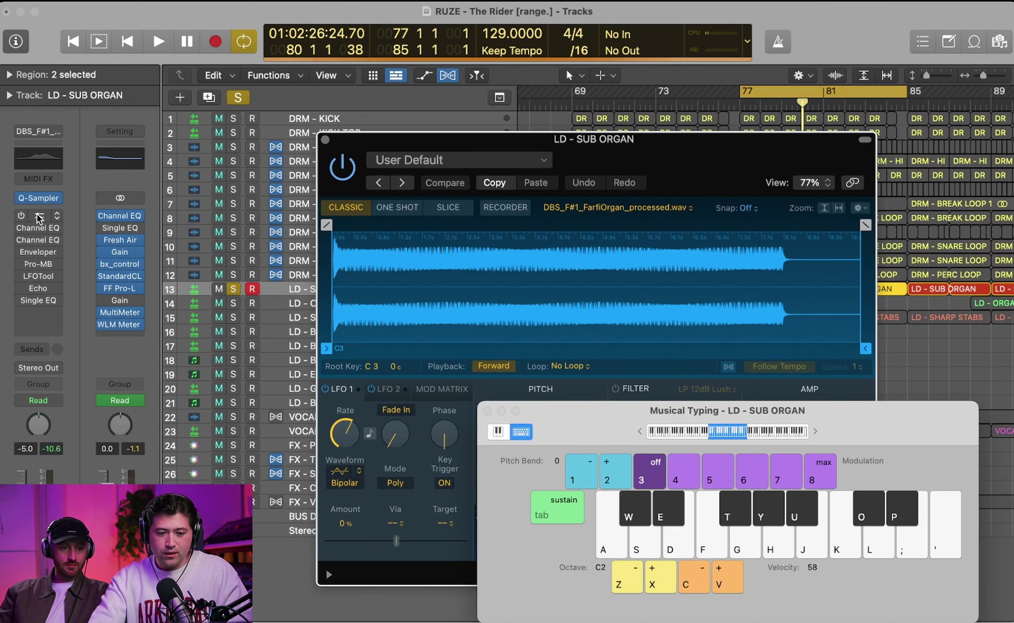
Step: Open the sub organ's first Channel EQ, switch it back on and play a low C note through it
click(39, 218)
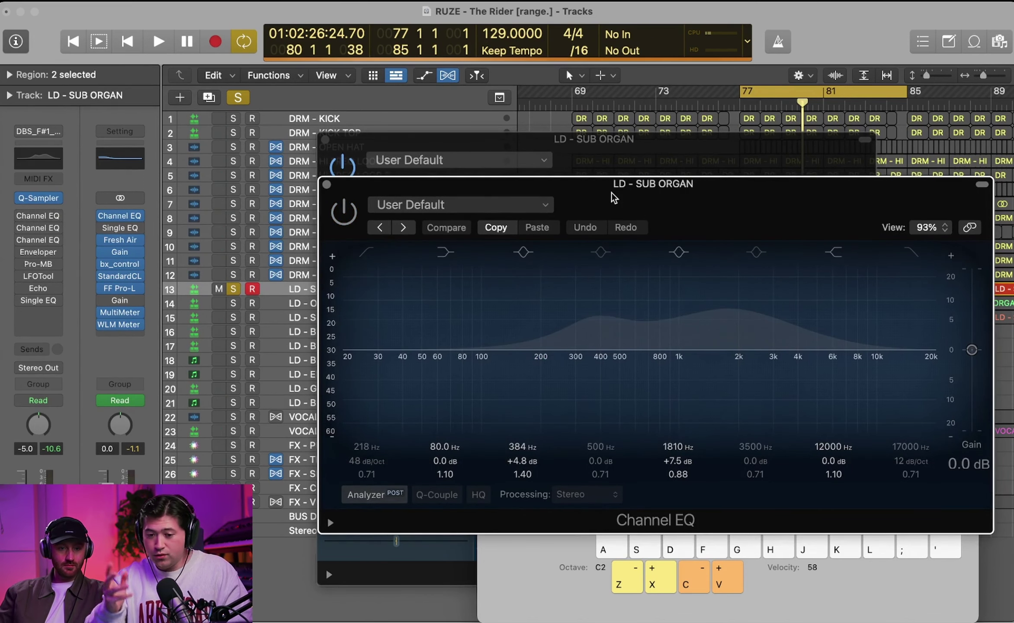
drag(612, 193, 618, 182)
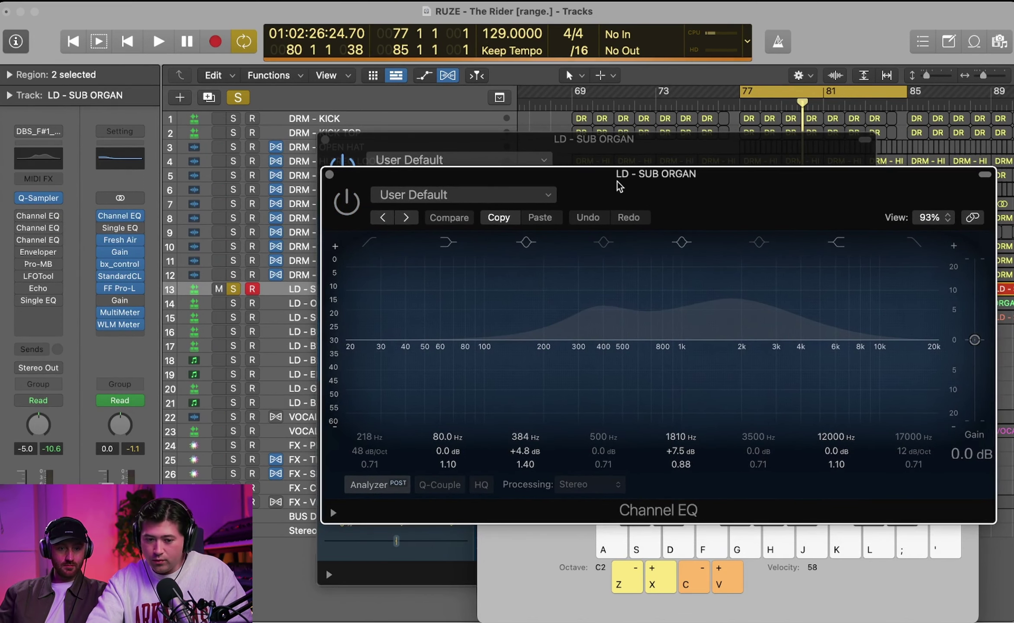
click(352, 200)
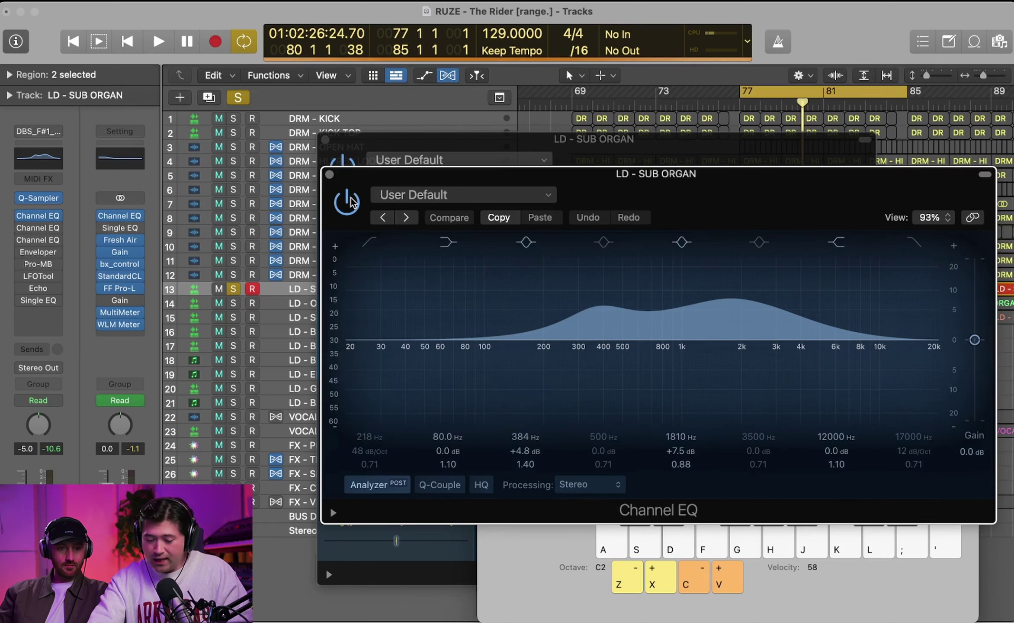
key(a)
Step: Compare the low C note with the first Channel EQ bypassed and active, leaving the EQ on
click(352, 200)
key(a)
key(a)
click(349, 211)
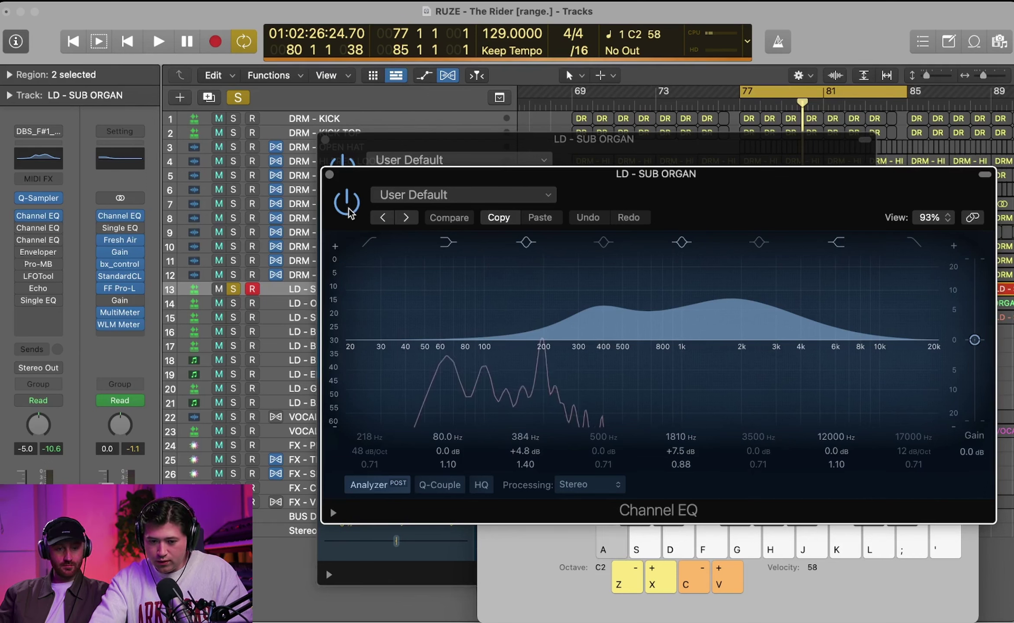
key(a)
key(a)
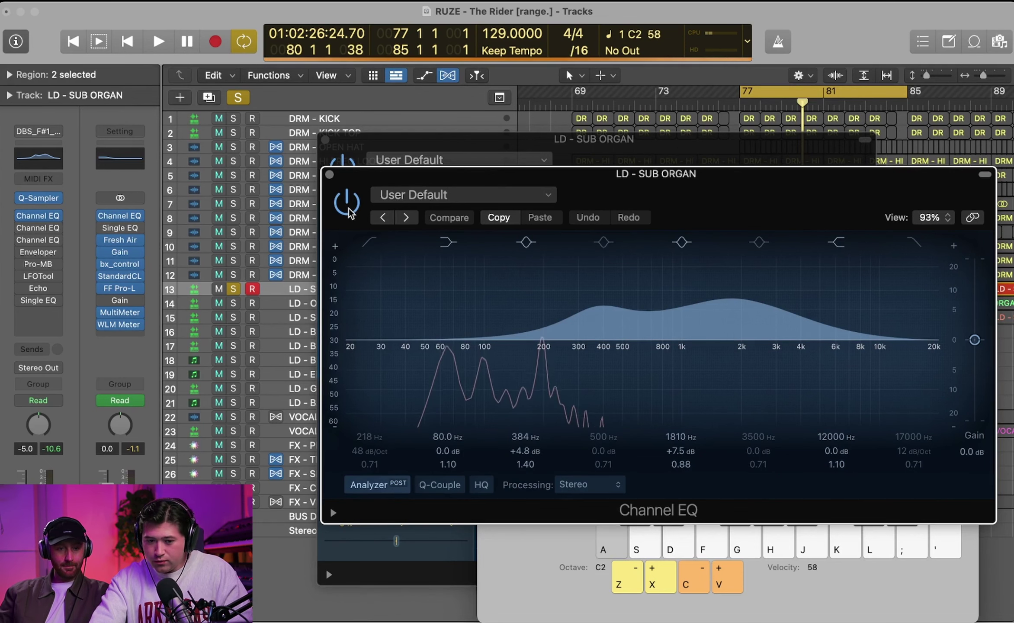
key(a)
key(a)
click(349, 211)
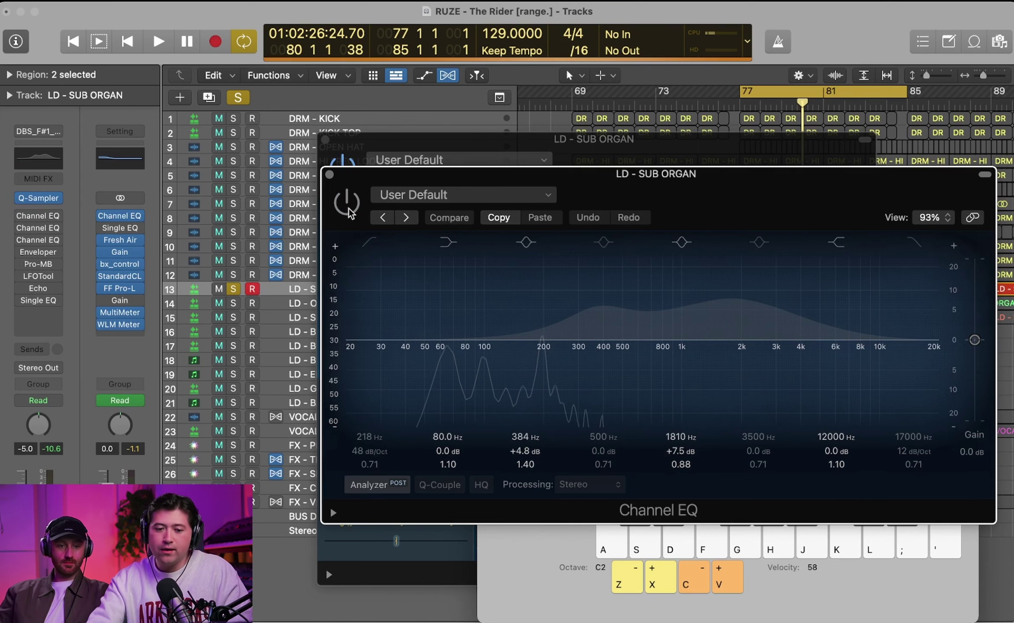
click(348, 203)
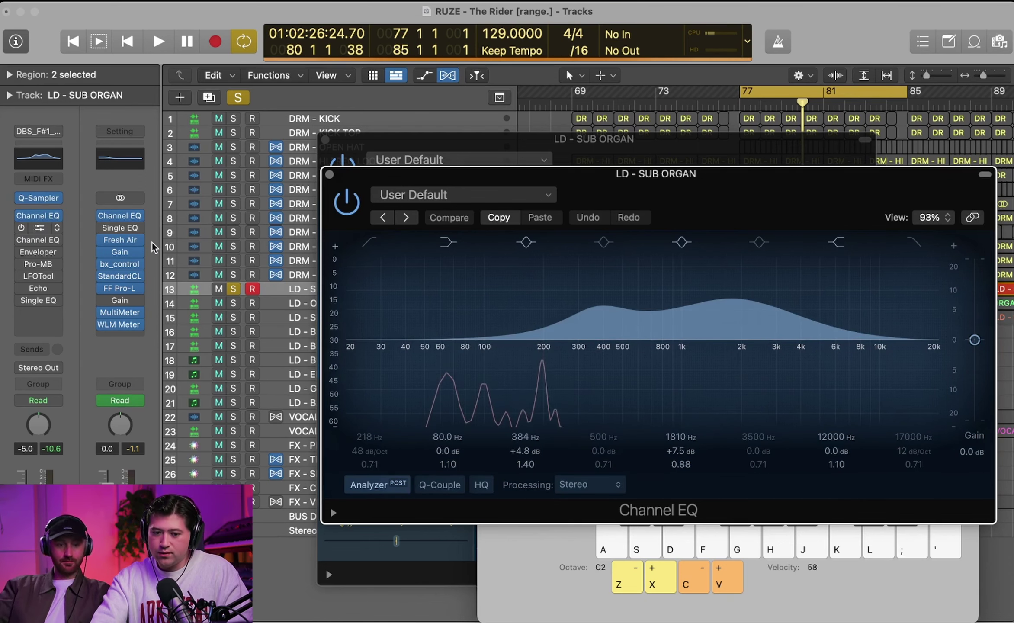
Step: Open the sub organ's second Channel EQ, switch it back on and play a low C before and after
click(39, 228)
key(a)
click(345, 212)
key(a)
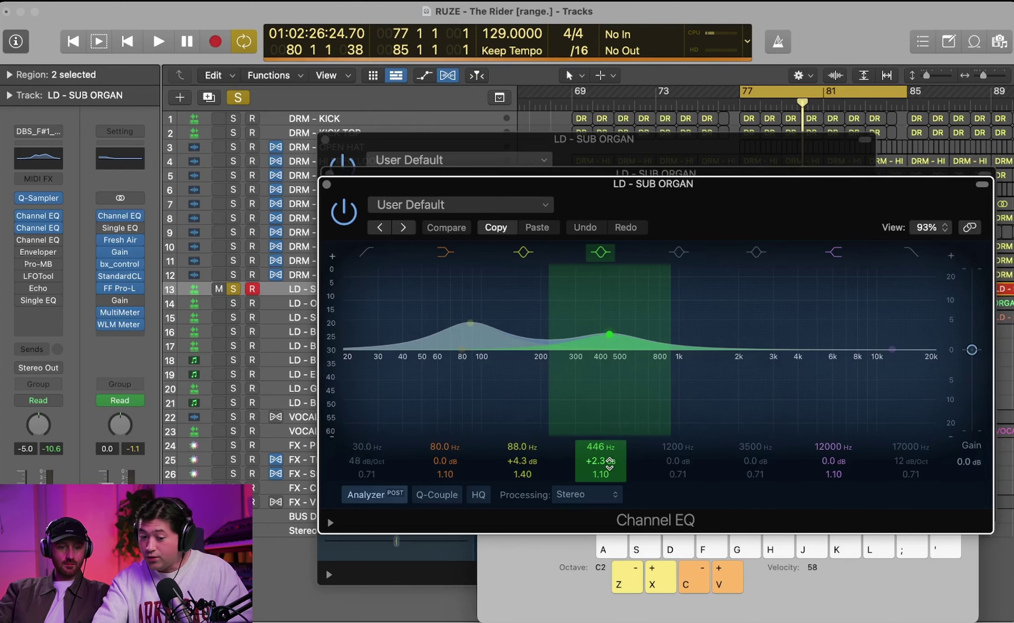
Step: Open the sub organ's third Channel EQ and switch it back on
click(36, 242)
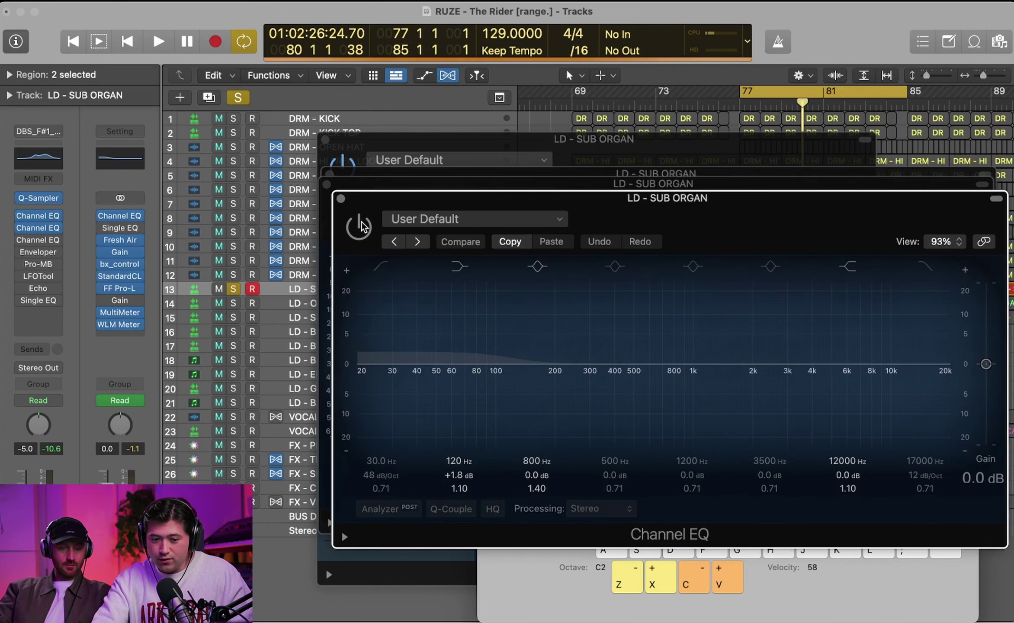
click(360, 226)
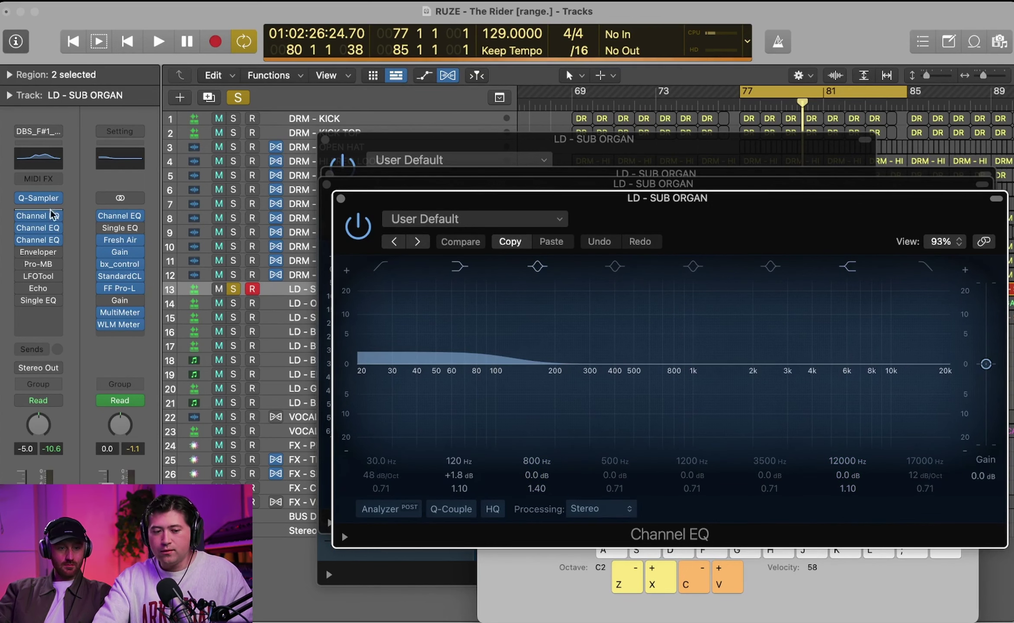
mouse_move(19, 218)
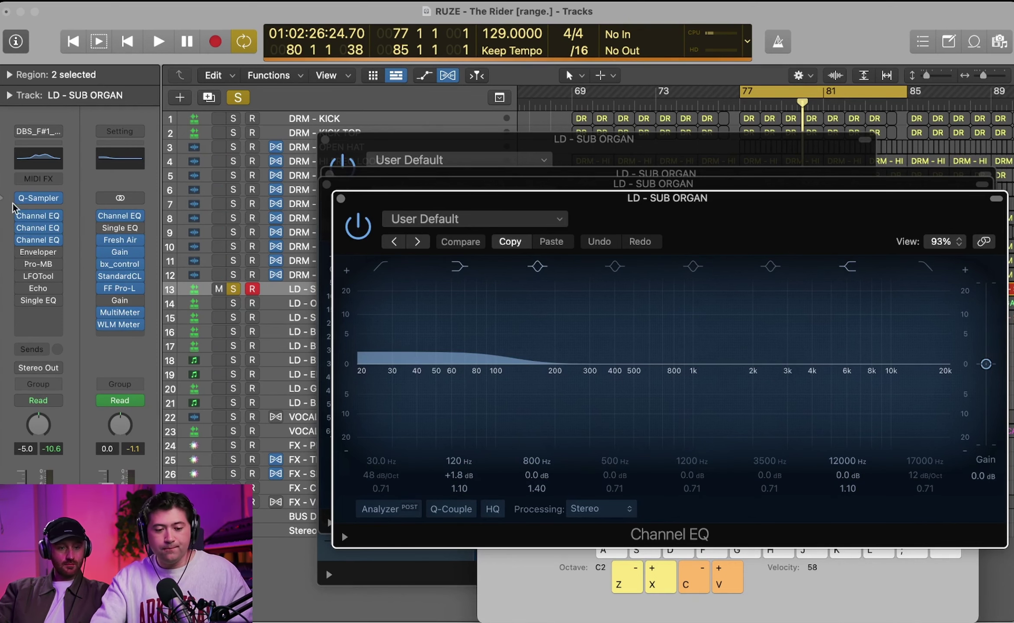
Step: Open the sub organ's Enveloper, play a note, switch the effect back on and close its window
click(38, 252)
drag(620, 218, 647, 168)
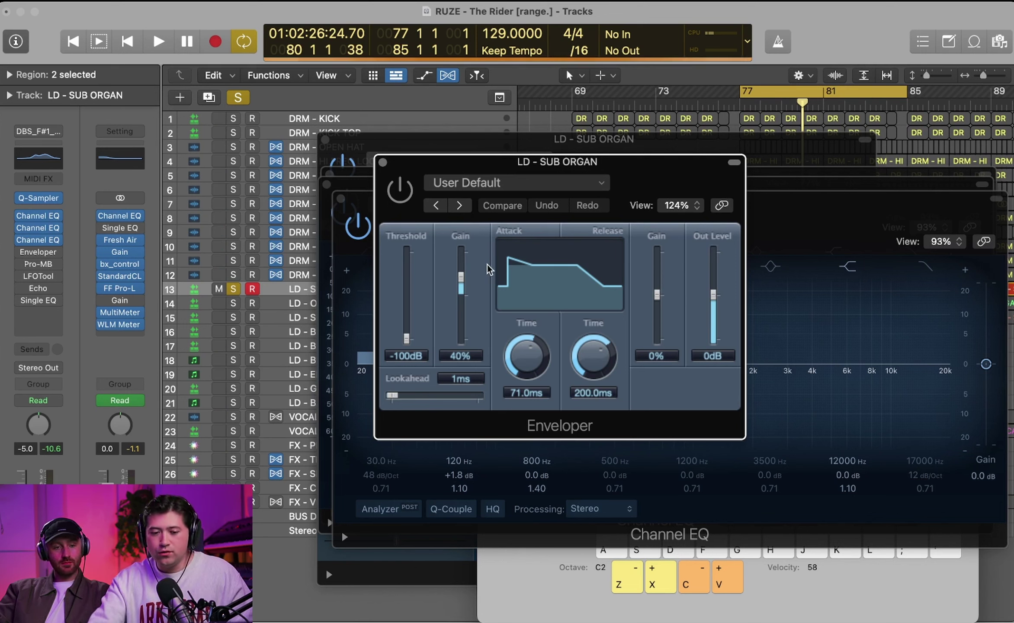
key(a)
click(406, 196)
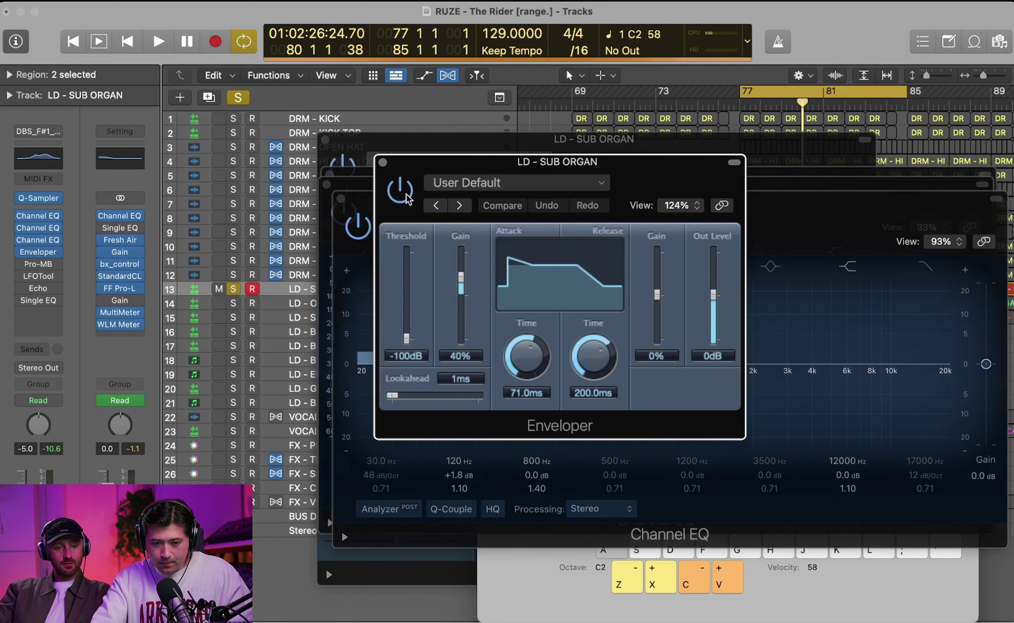
click(383, 162)
Step: Open the sub organ's Pro-MB, switch it back on and play the soloed loop from bar 77
click(42, 268)
click(37, 261)
click(40, 265)
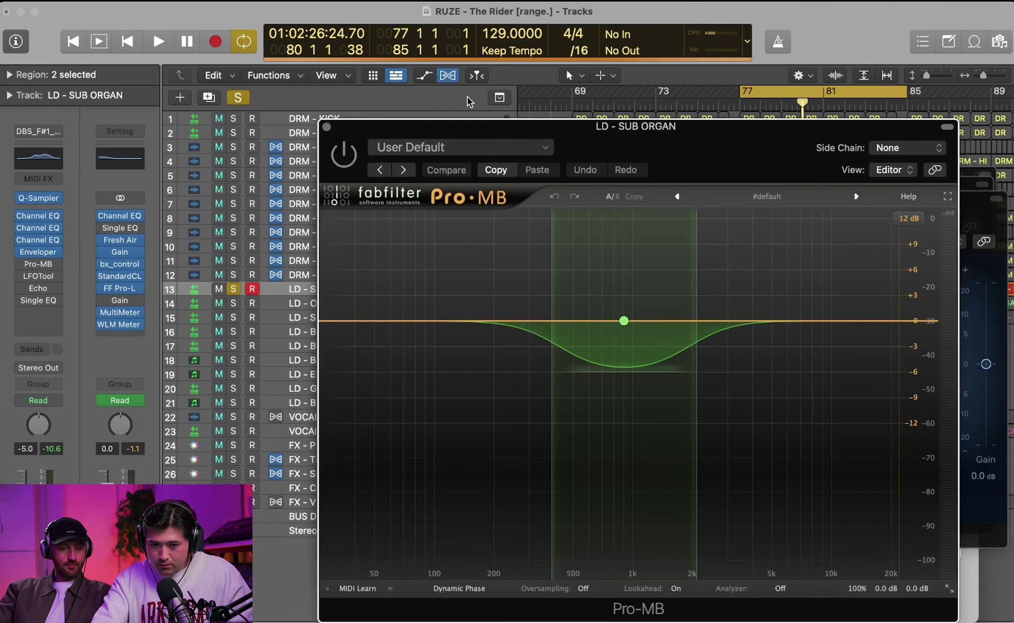
drag(668, 135, 673, 111)
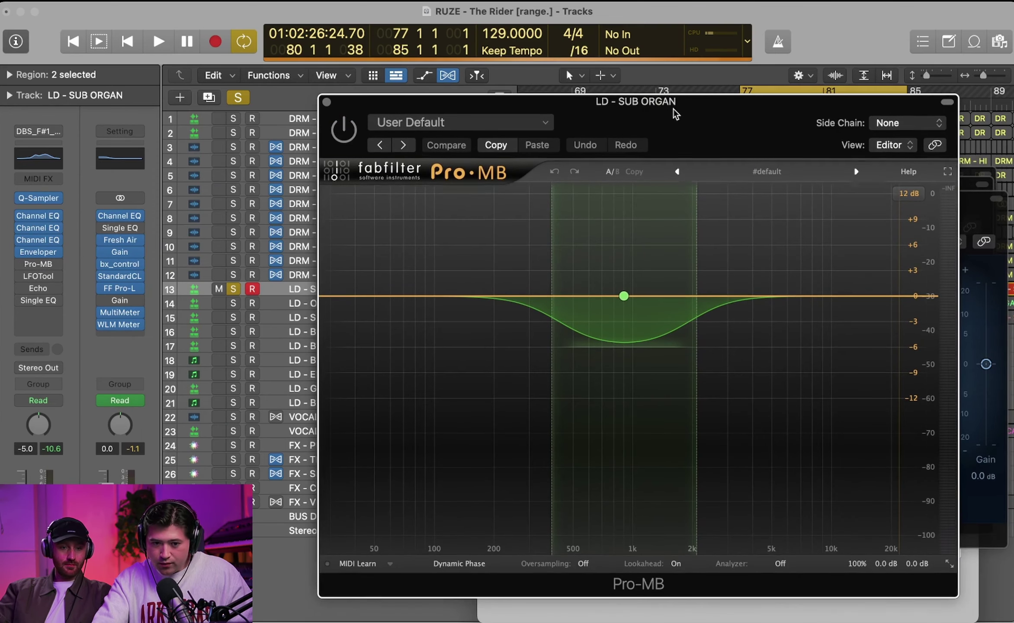
click(344, 131)
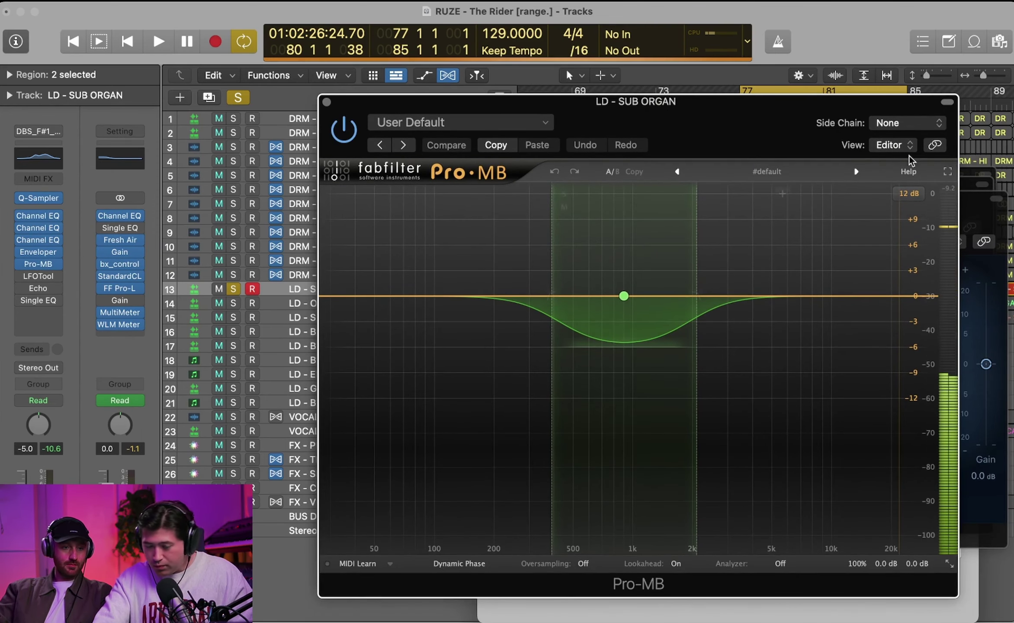
drag(637, 115, 667, 177)
key(space)
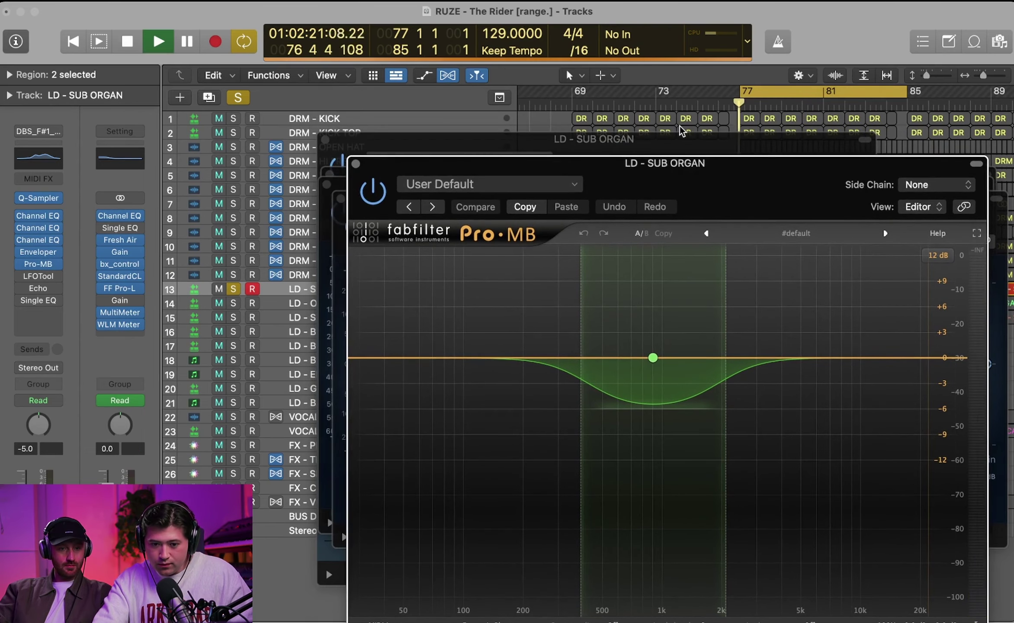
Step: Stop playback, open the sub organ's LFOTool, switch it back on and play the soloed loop from bar 77
drag(738, 191, 716, 117)
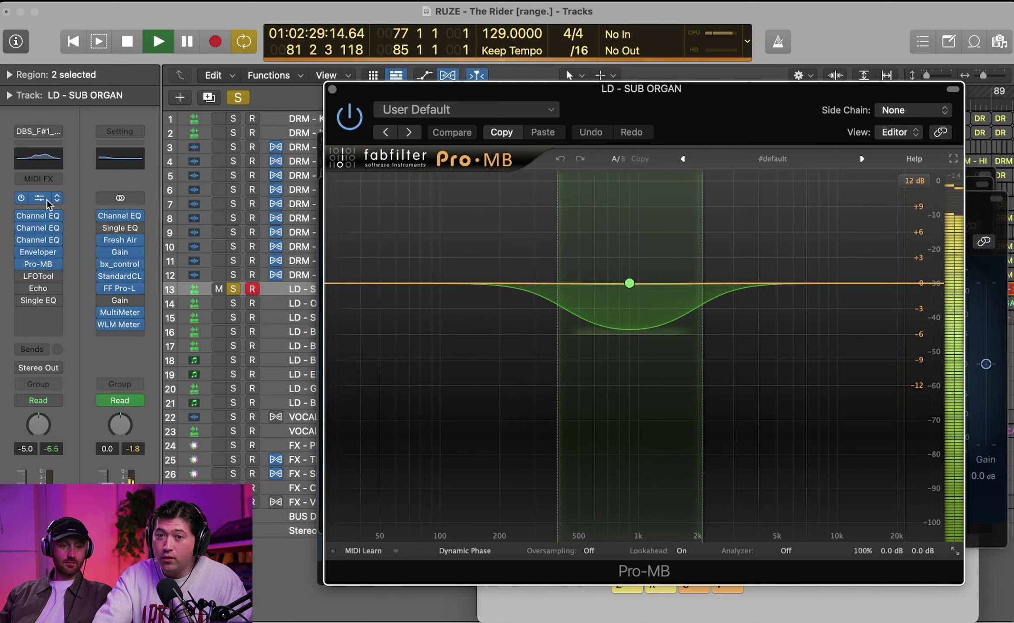
key(space)
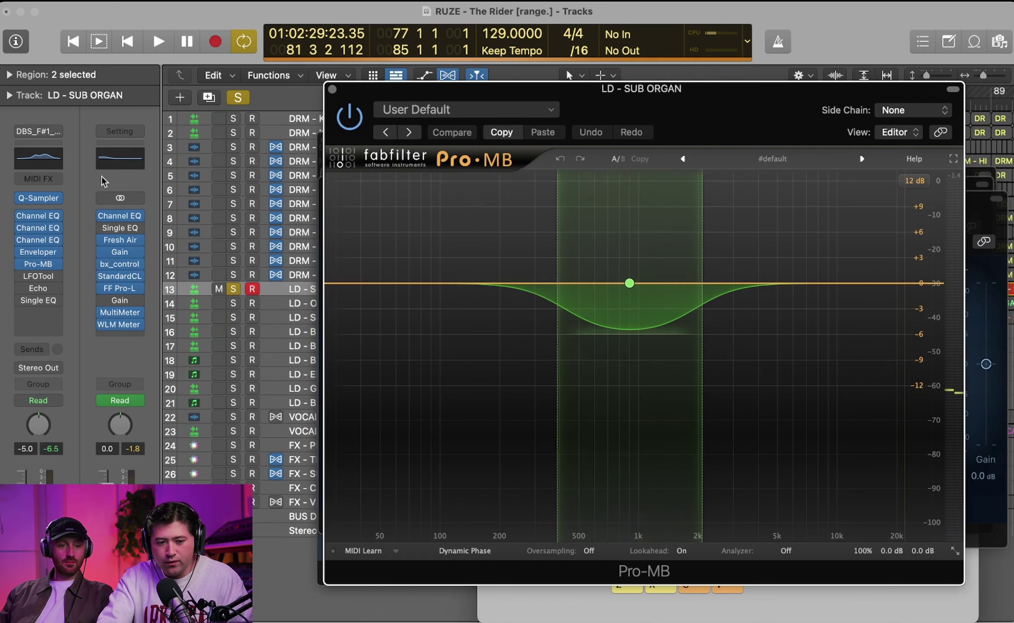
click(38, 277)
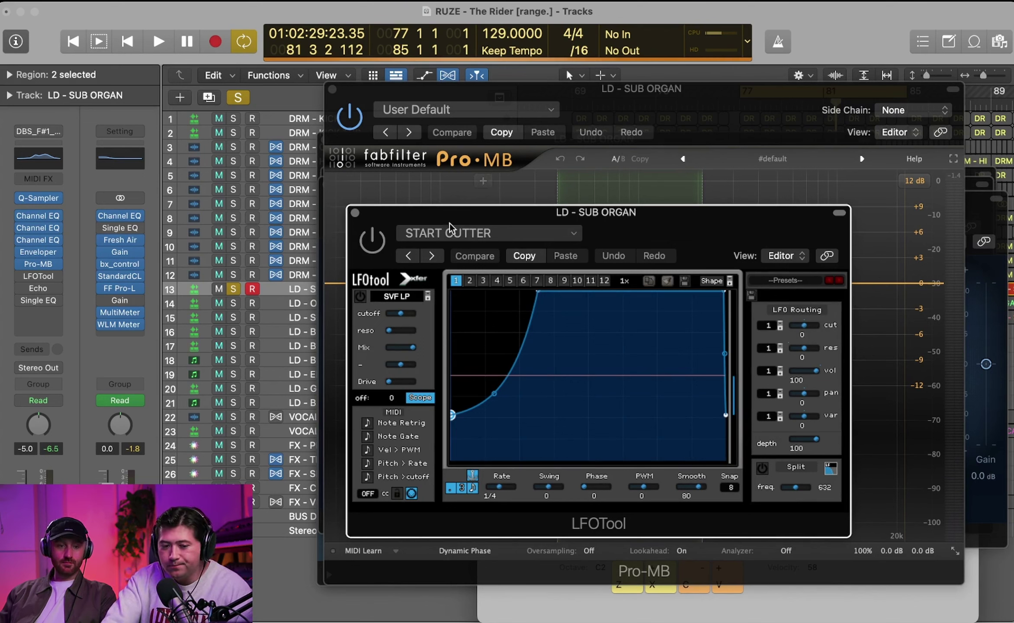
click(372, 240)
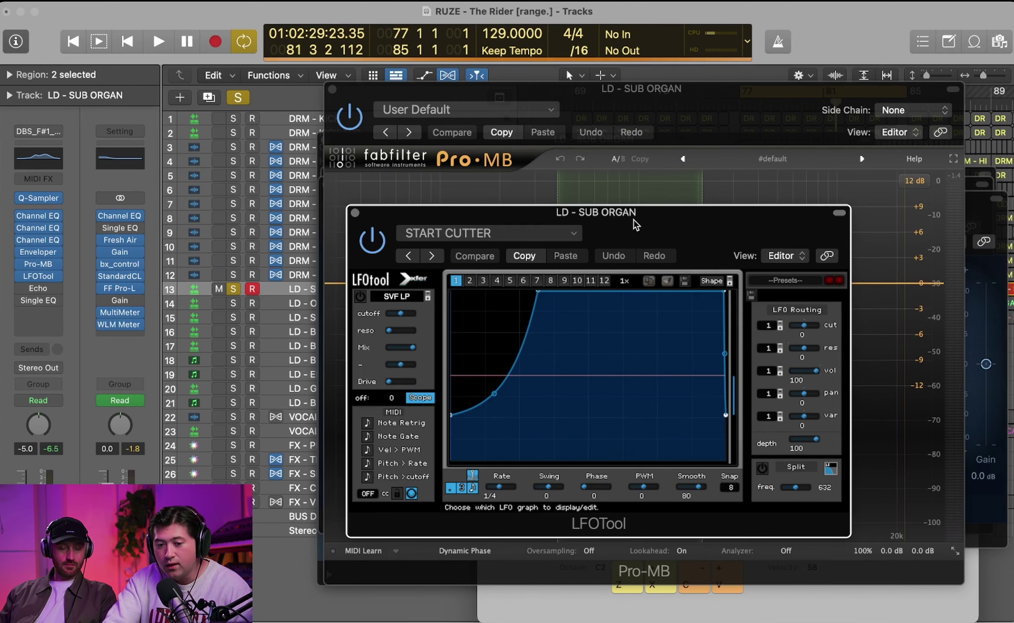
drag(635, 225, 643, 199)
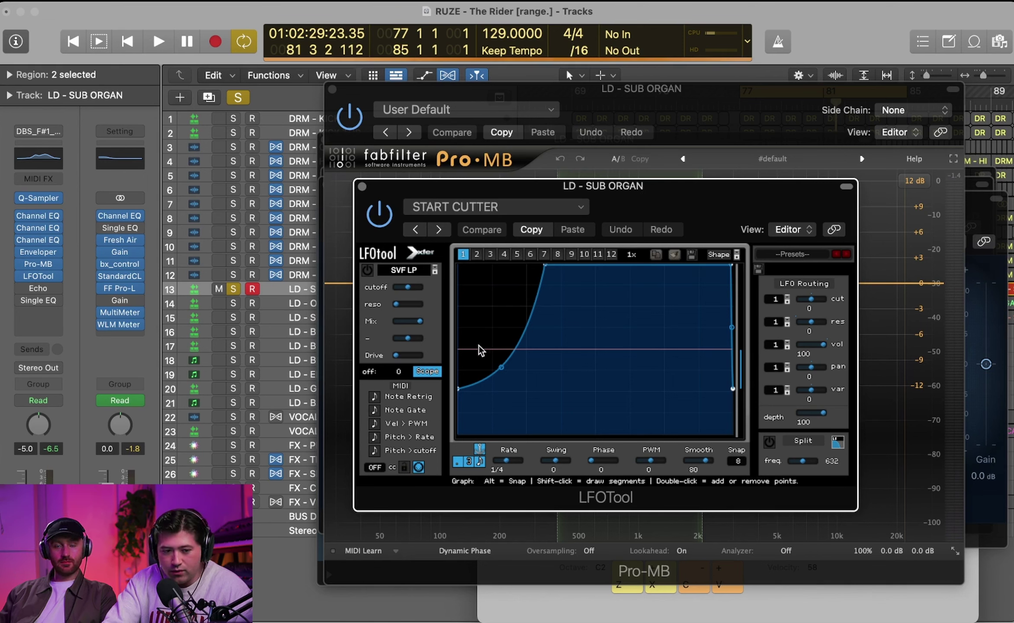
key(space)
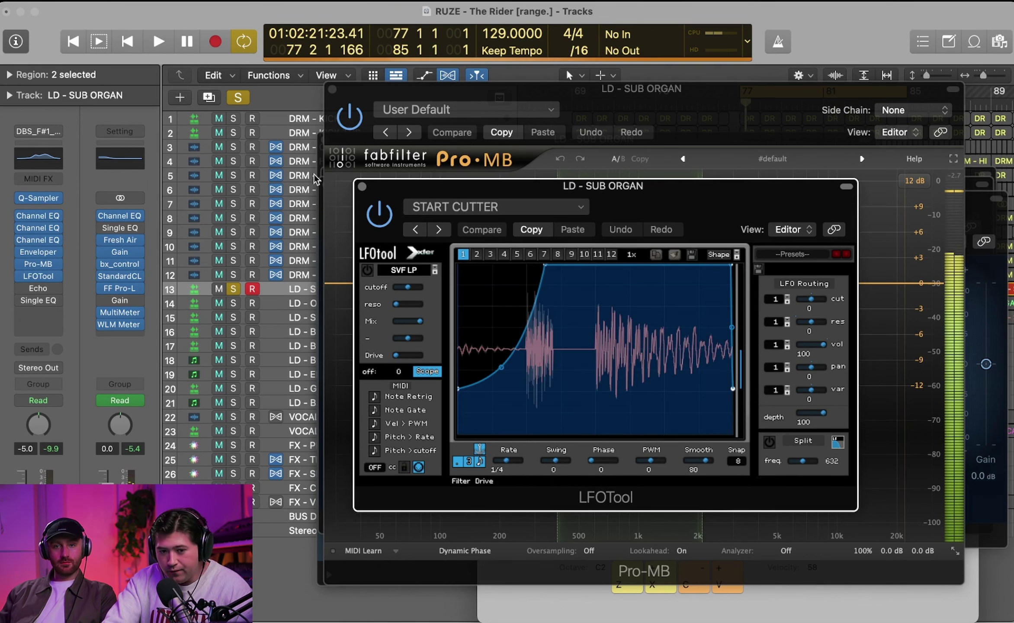
Step: Close all the sub organ's open plug-in windows and the Musical Typing keyboard
click(362, 187)
click(332, 89)
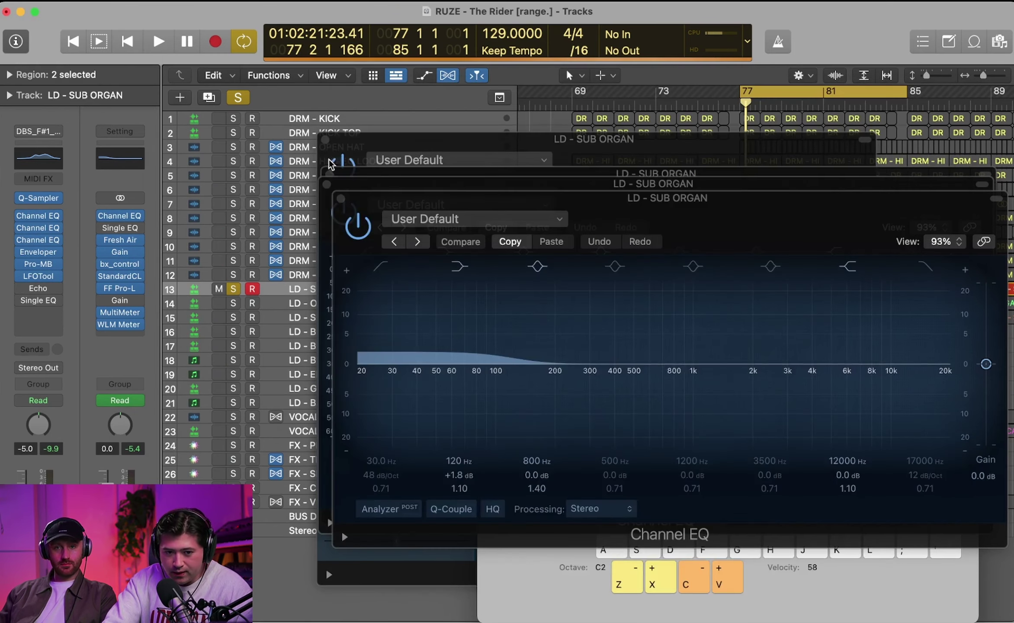
click(325, 139)
click(326, 184)
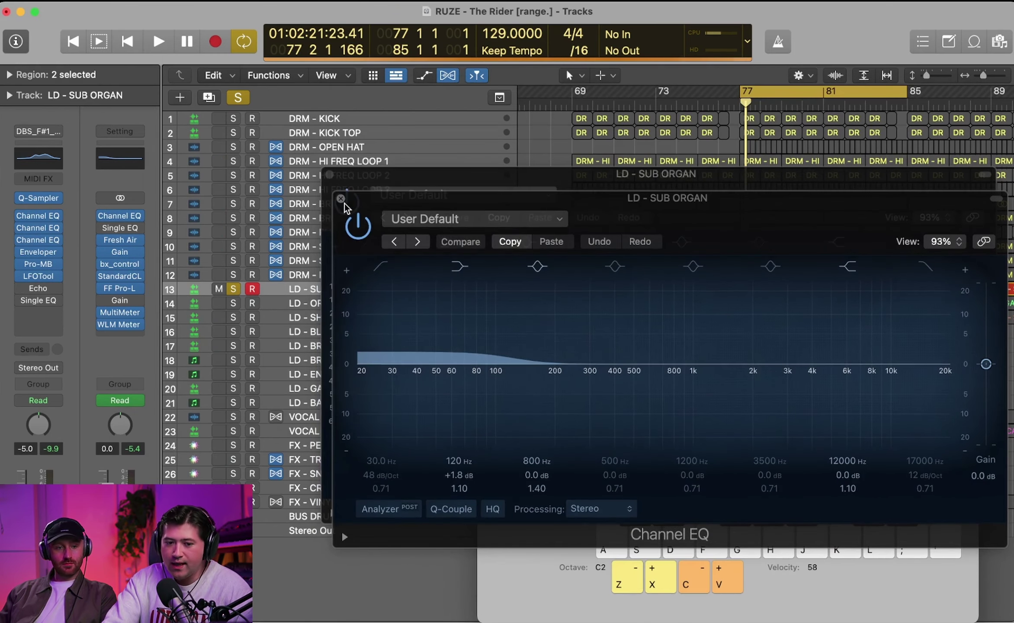
click(341, 199)
click(331, 175)
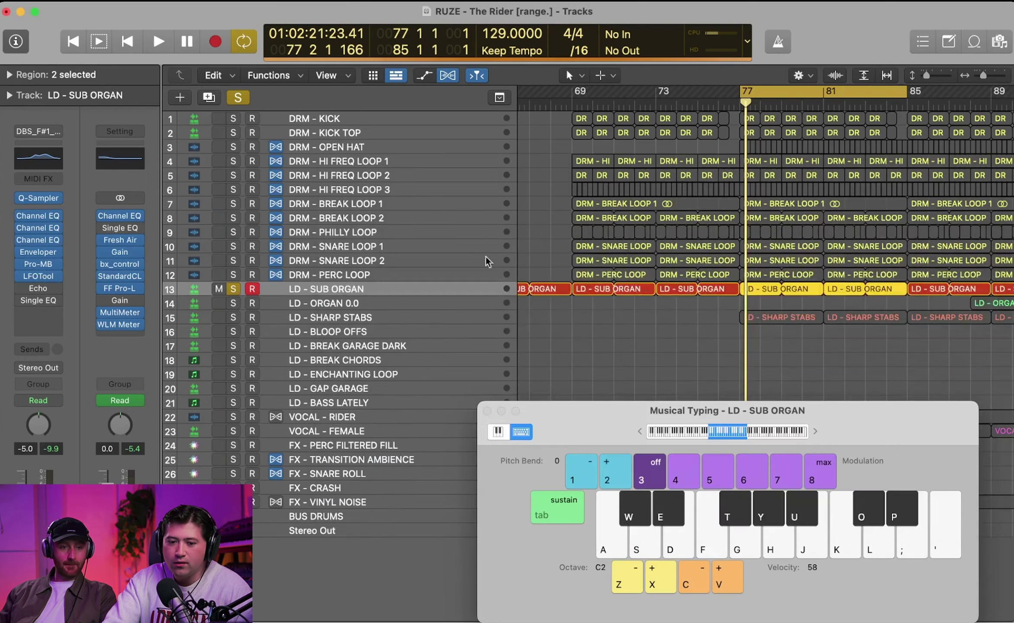
click(486, 411)
Step: Unsolo the LD - SUB ORGAN track and play the full mix from bar 77
click(233, 288)
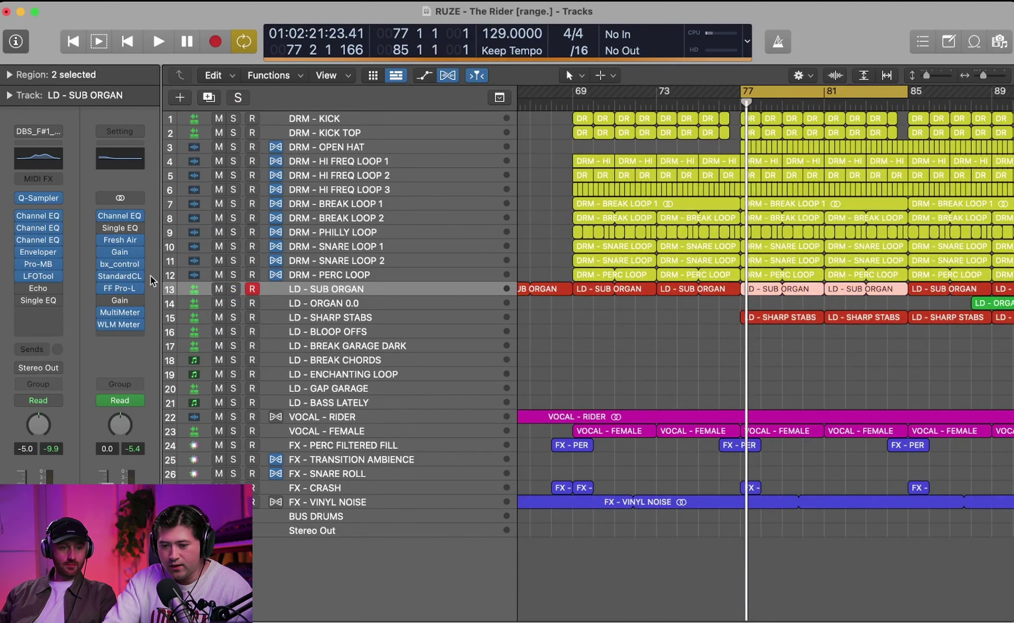
scroll(325, 277, right, 3)
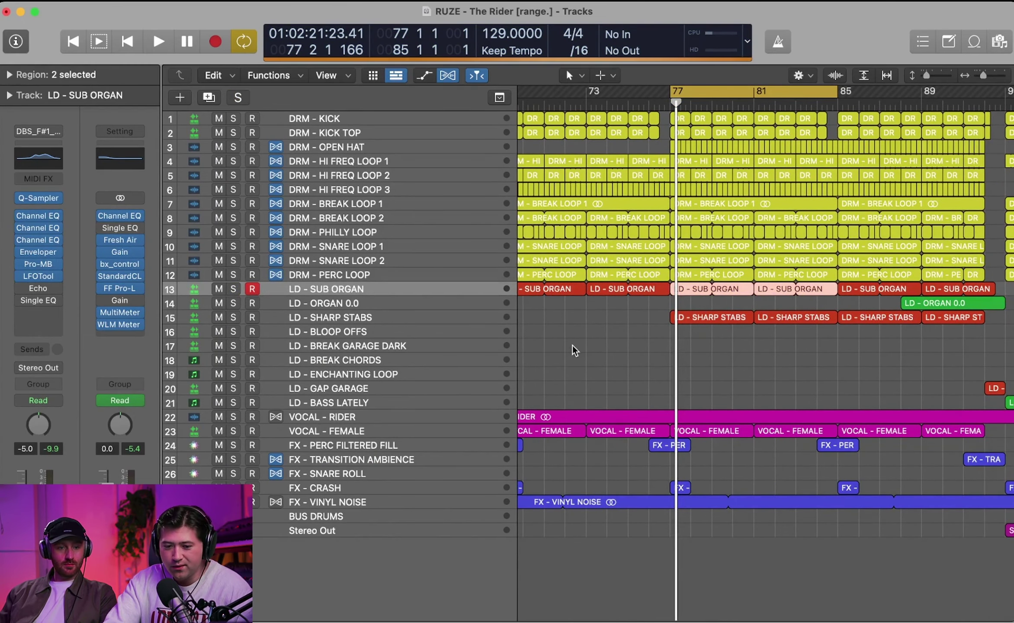
key(space)
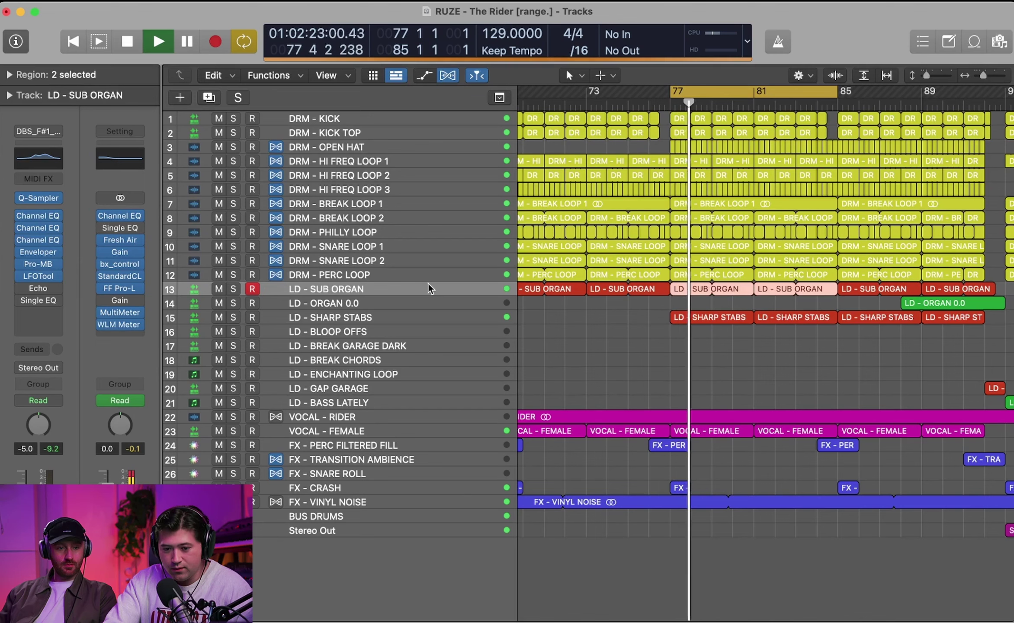
scroll(726, 243, left, 3)
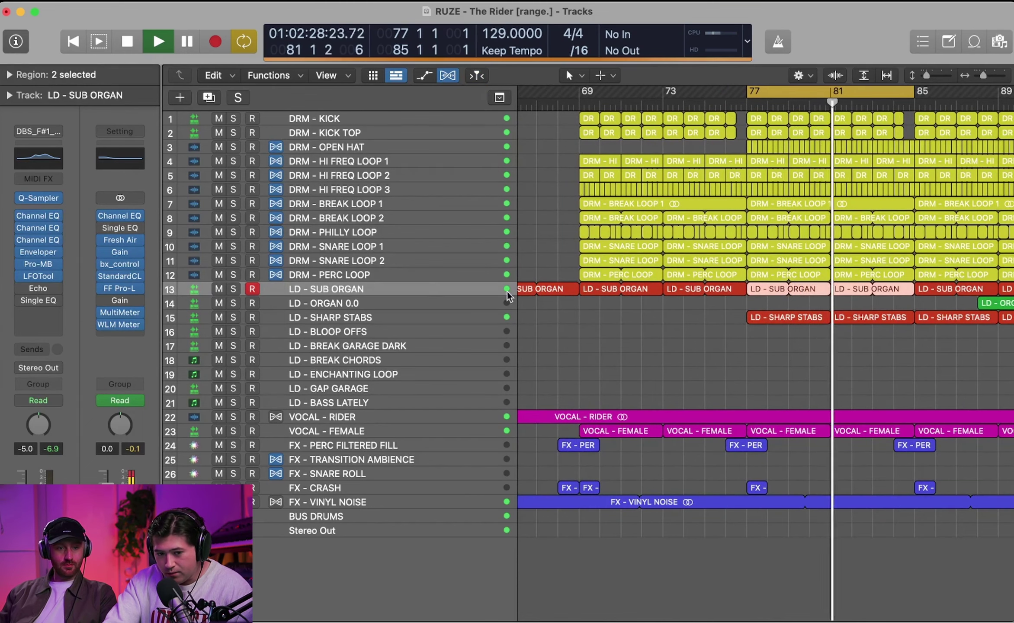
Step: Switch the sub organ's Echo back on, set the cycle range to bars 65 to 77 and play it
click(21, 288)
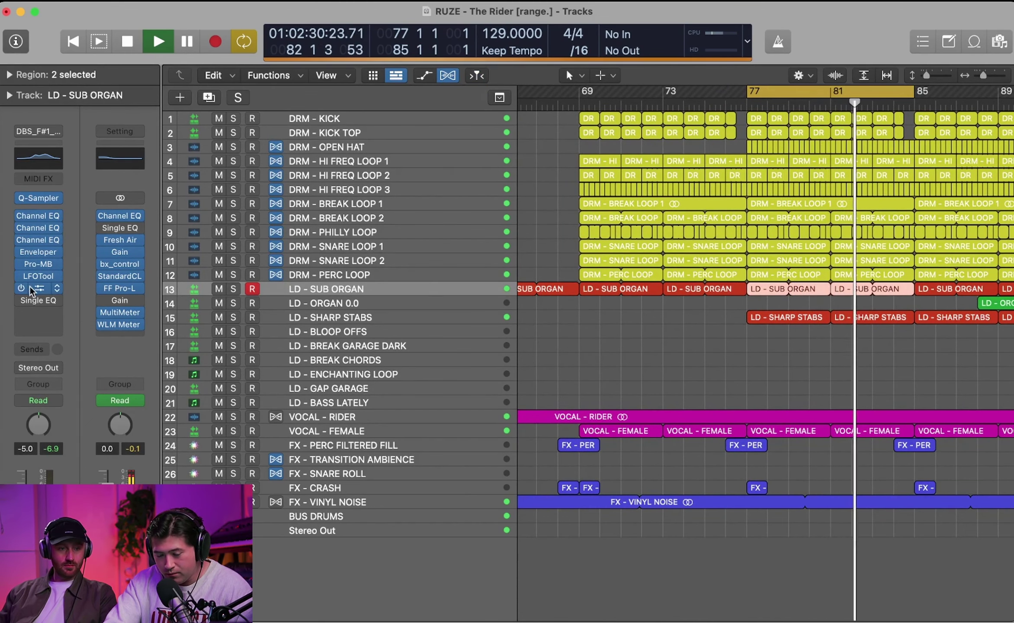
scroll(780, 229, left, 1)
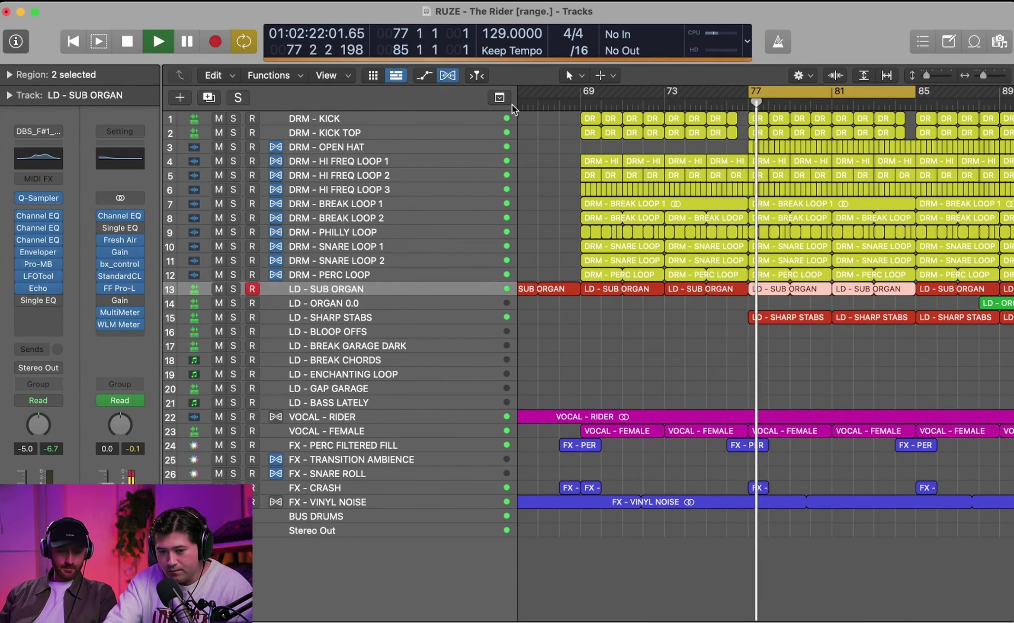
scroll(584, 103, left, 2)
key(space)
drag(538, 95, 785, 91)
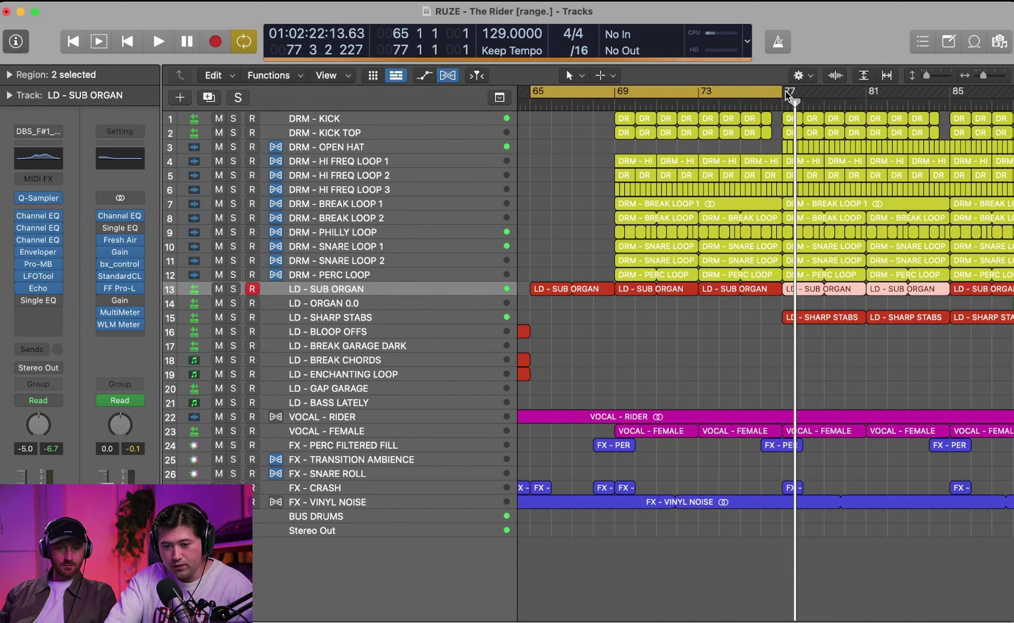
key(space)
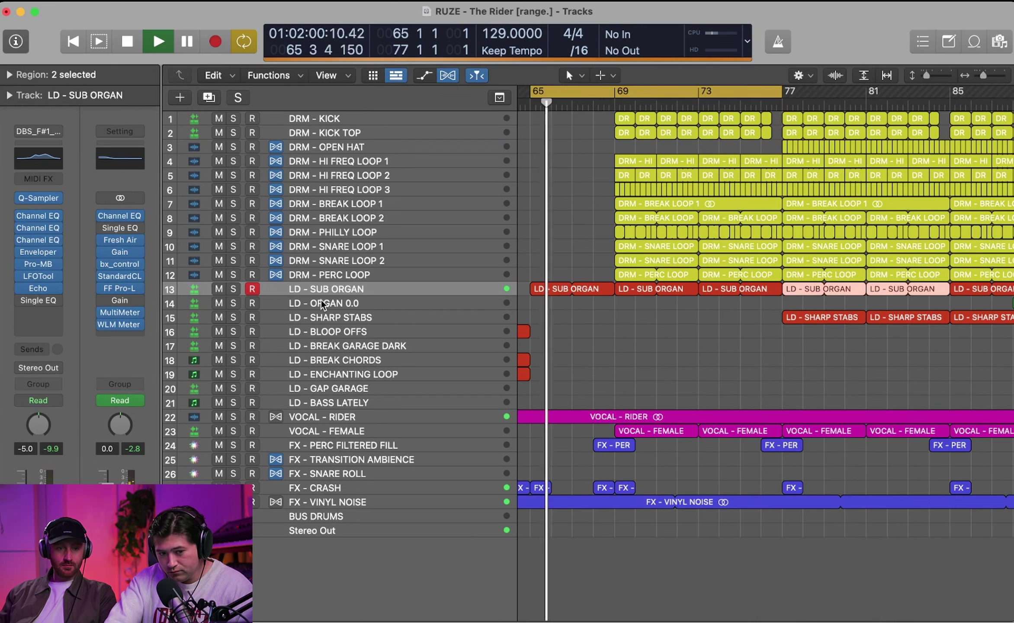
Step: Open the sub organ's Echo to check its delay settings, stop playback and close its window
mouse_move(32, 291)
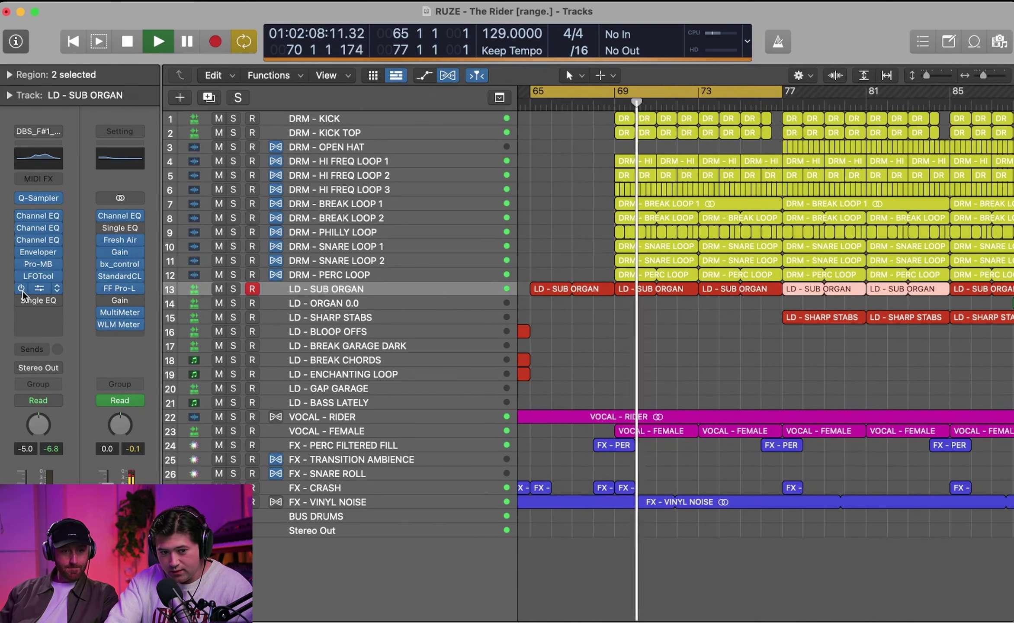
click(42, 289)
key(space)
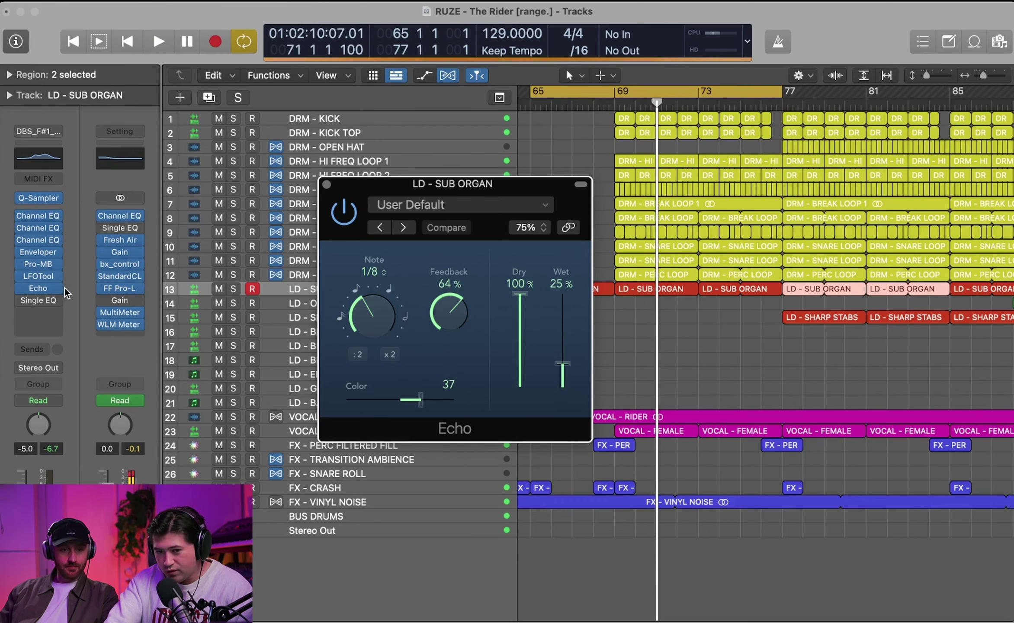
click(327, 184)
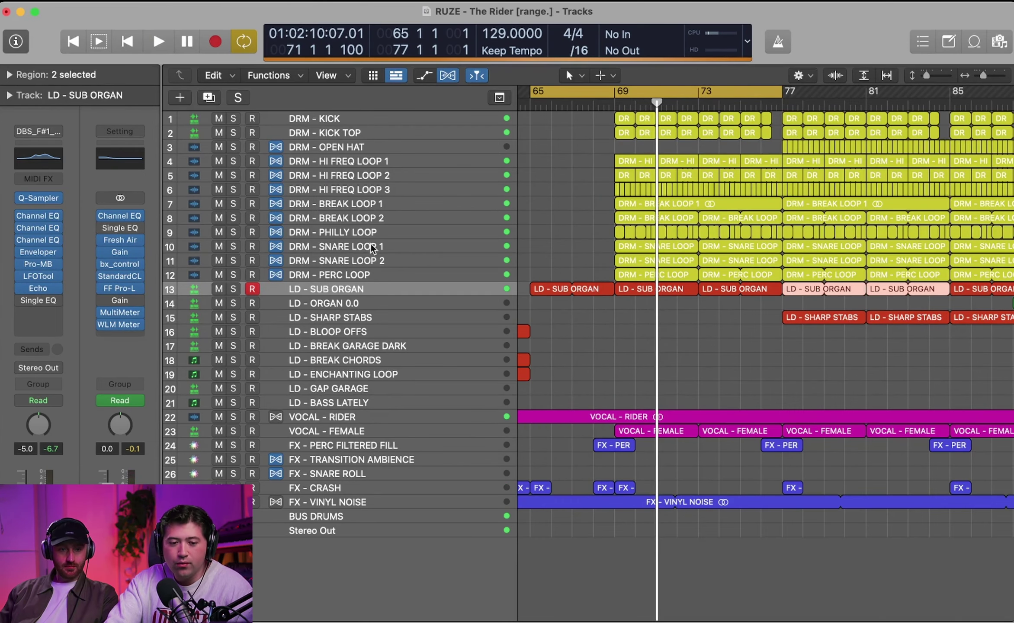
Step: Select the LD - ORGAN 0.0 track and shift the cycle range to bars 86 to 98
click(389, 298)
drag(972, 80, 966, 81)
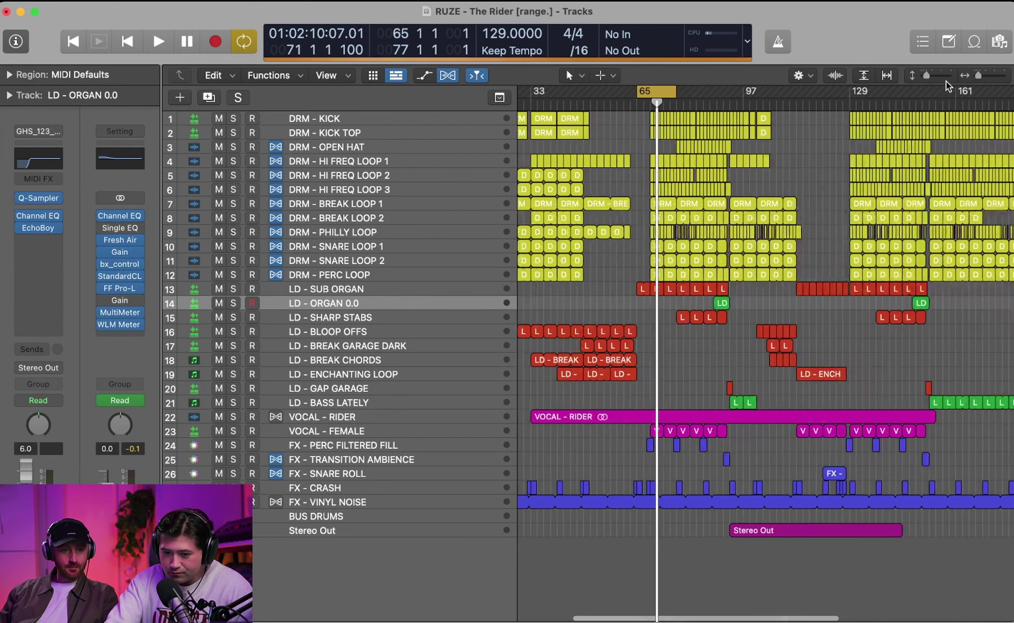
drag(653, 91, 724, 91)
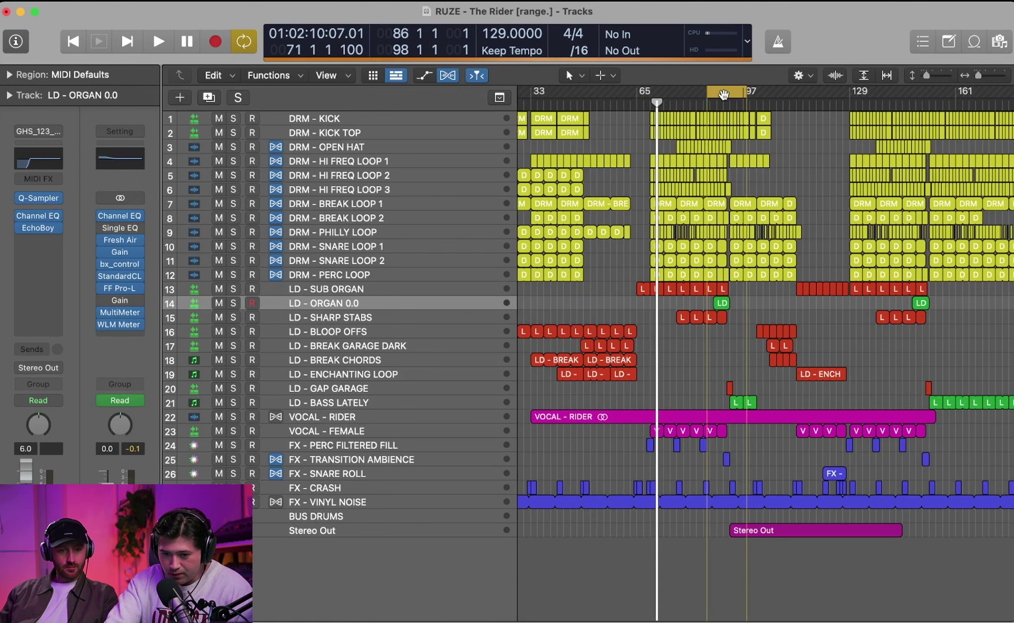
click(1005, 75)
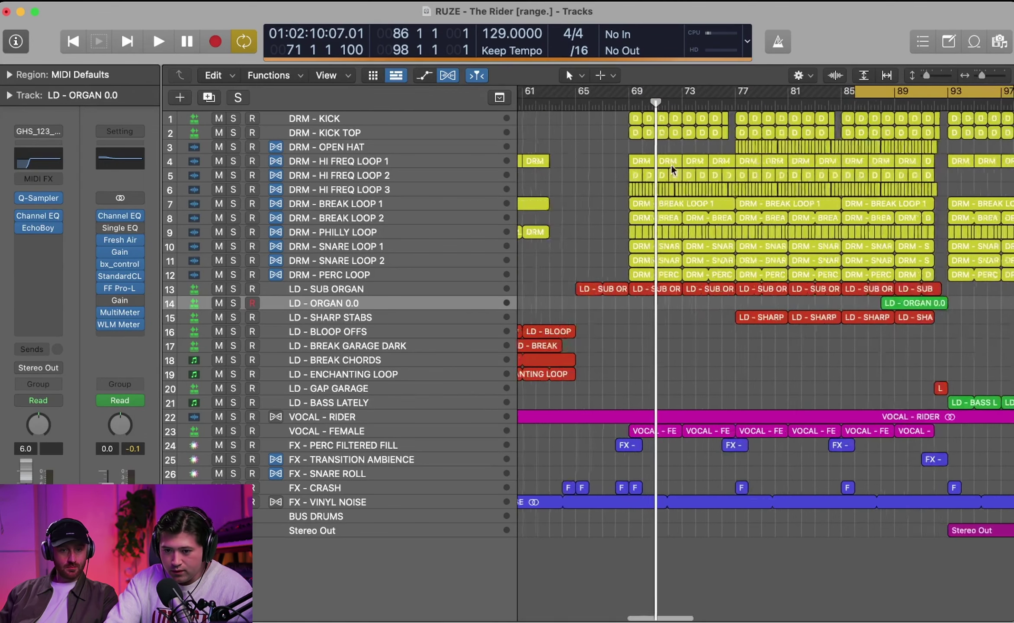
scroll(672, 164, right, 6)
Step: Move the LD - BASS LATELY track directly below LD - SUB ORGAN in the track list
click(365, 294)
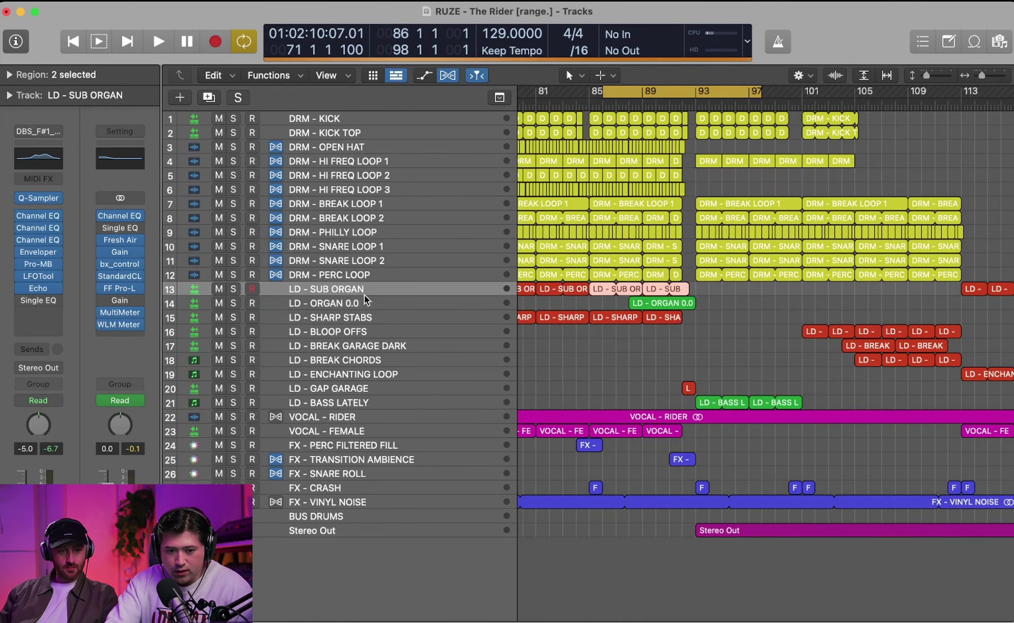
click(368, 304)
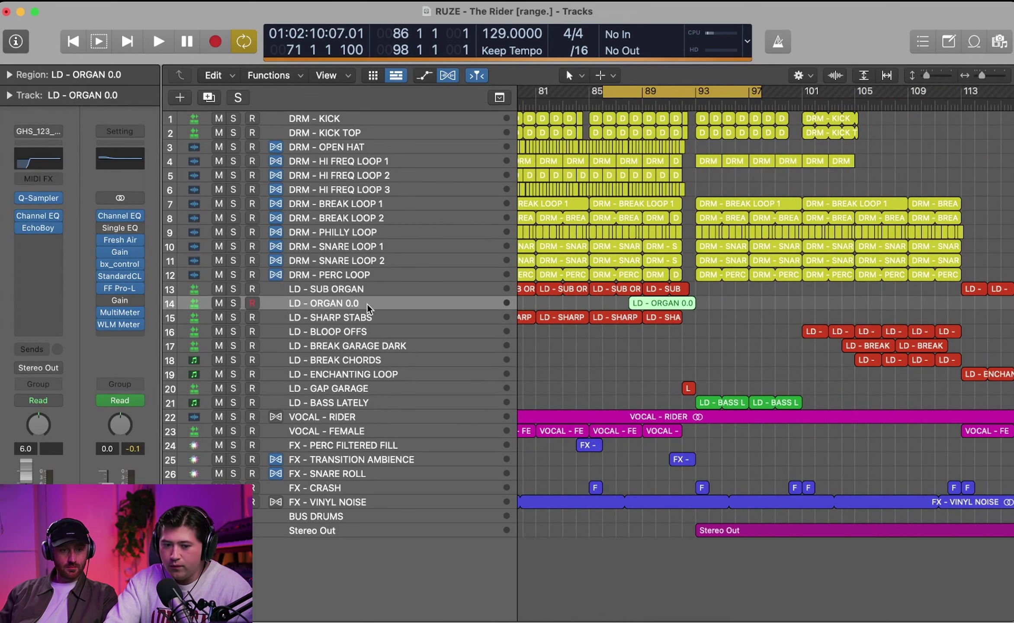
click(351, 401)
drag(351, 398, 373, 300)
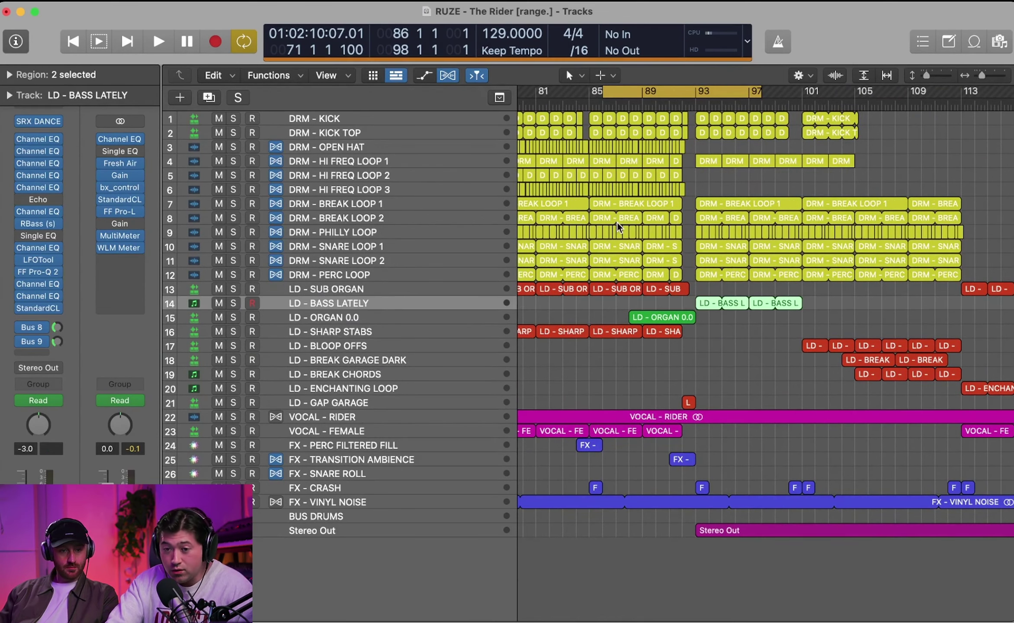
Step: Set the cycle range to bars 69 to 93, covering the sub organ section, and switch cycling off
click(684, 93)
scroll(636, 105, left, 10)
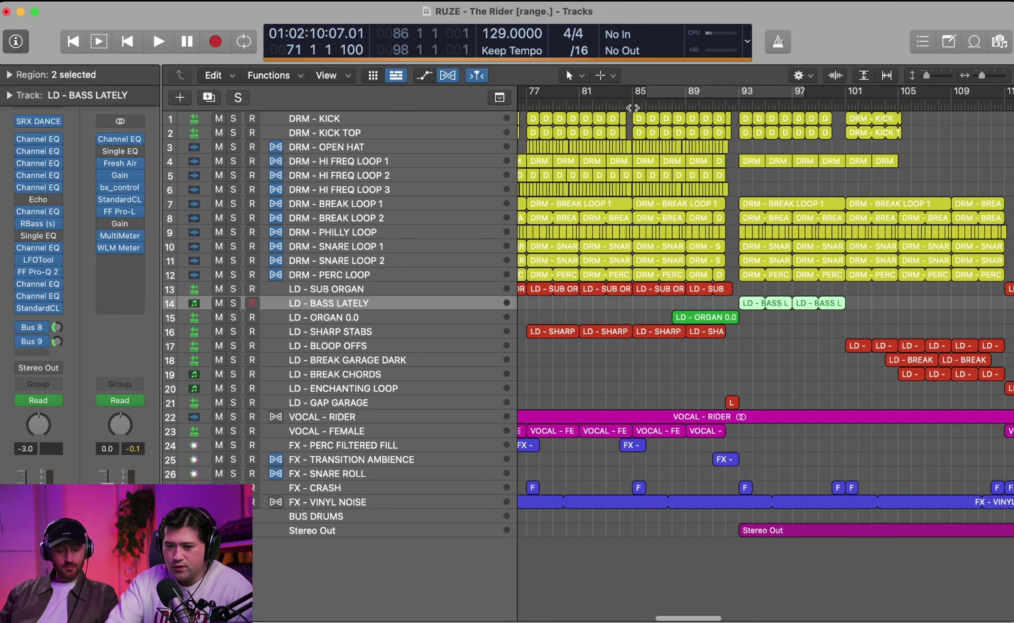
scroll(638, 105, right, 3)
drag(579, 93, 892, 95)
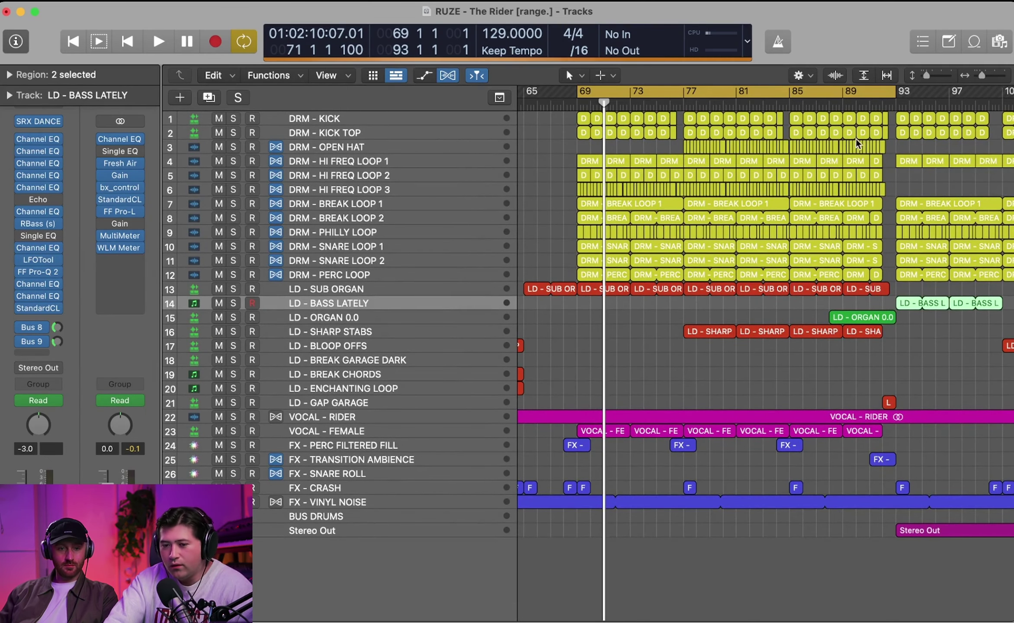
click(875, 98)
Step: Set the cycle range to bars 93 to 101 and inspect the LD - BASS LATELY track's SRX DANCE TRAX instrument
scroll(875, 97, right, 5)
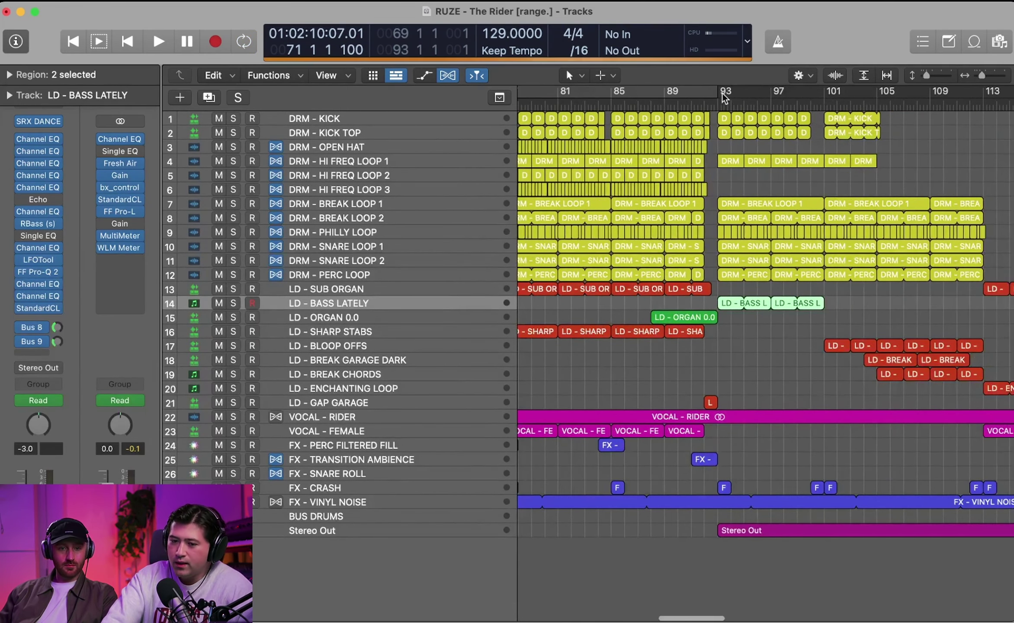
drag(717, 93, 825, 96)
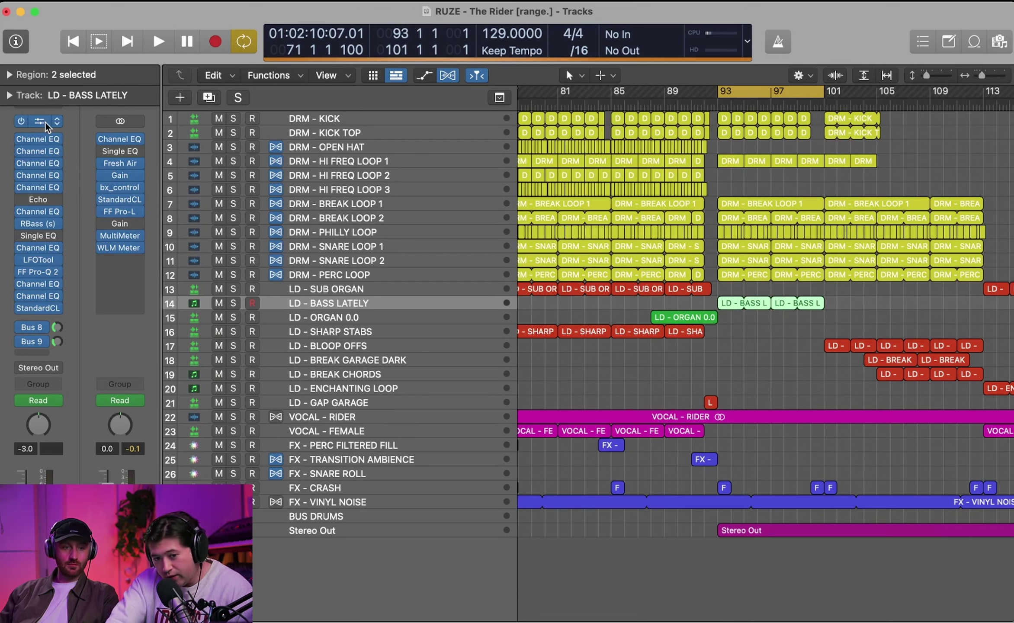
click(45, 123)
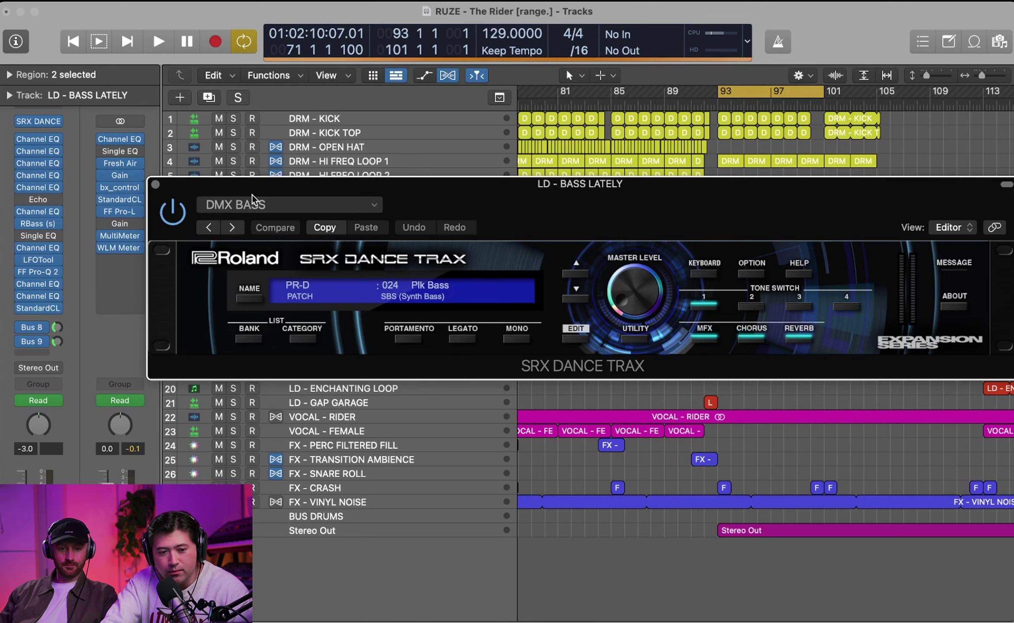
click(155, 183)
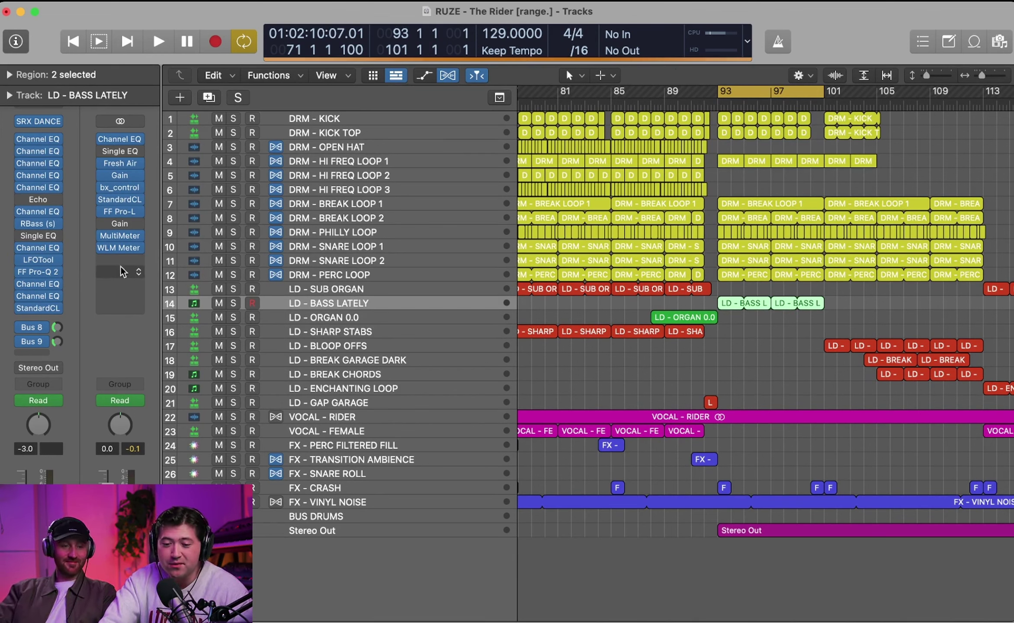
Step: Solo the LD - BASS LATELY track and play the cycled section from bar 93
scroll(449, 176, right, 3)
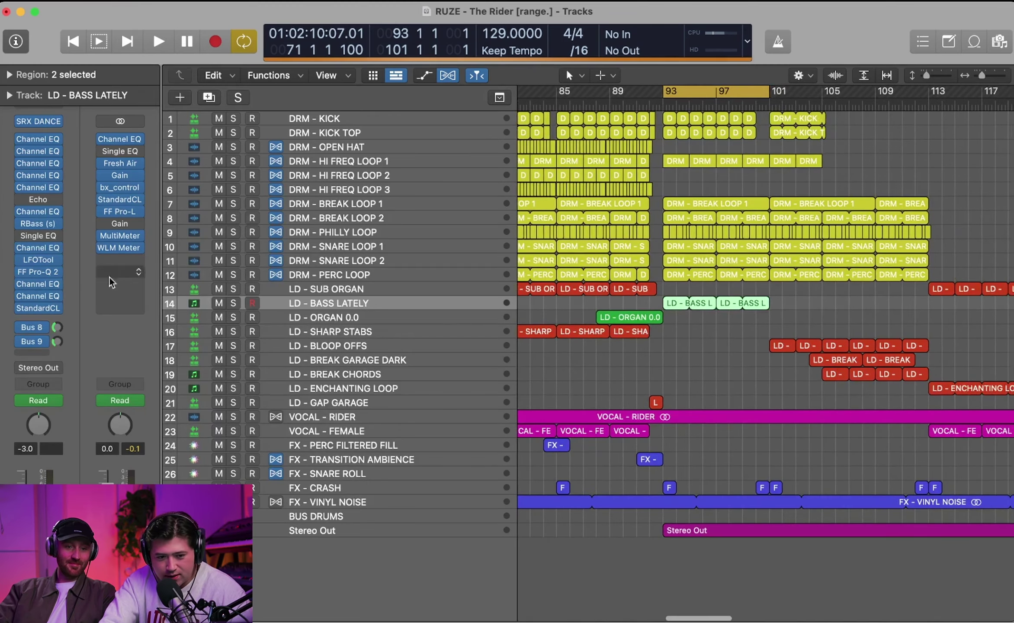
click(236, 303)
key(space)
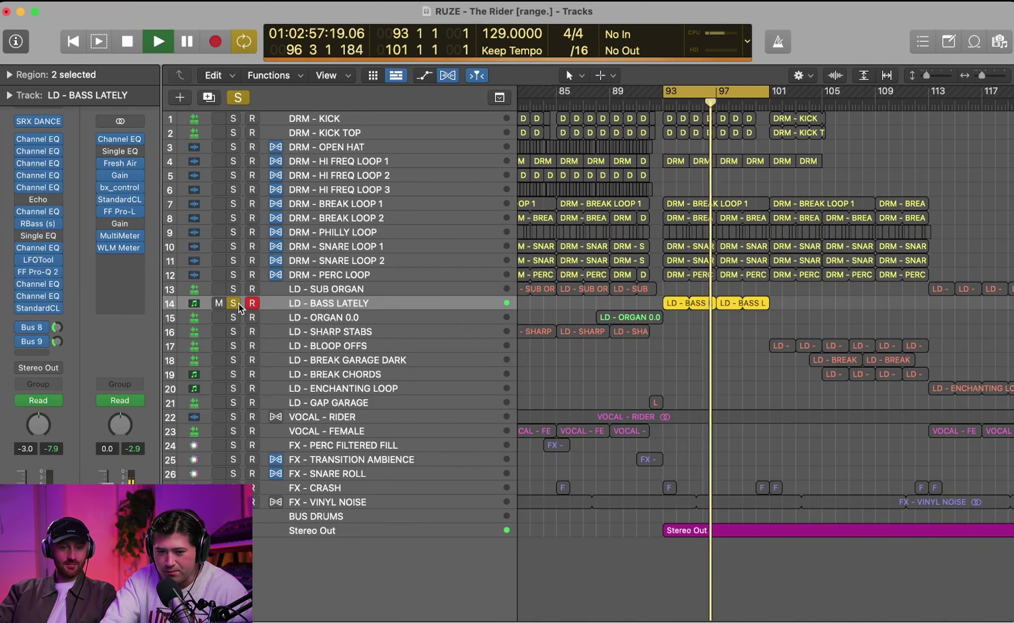
Step: Show track automation and inspect the Single EQ frequency automation on the LD - BASS LATELY track
mouse_move(22, 139)
click(57, 200)
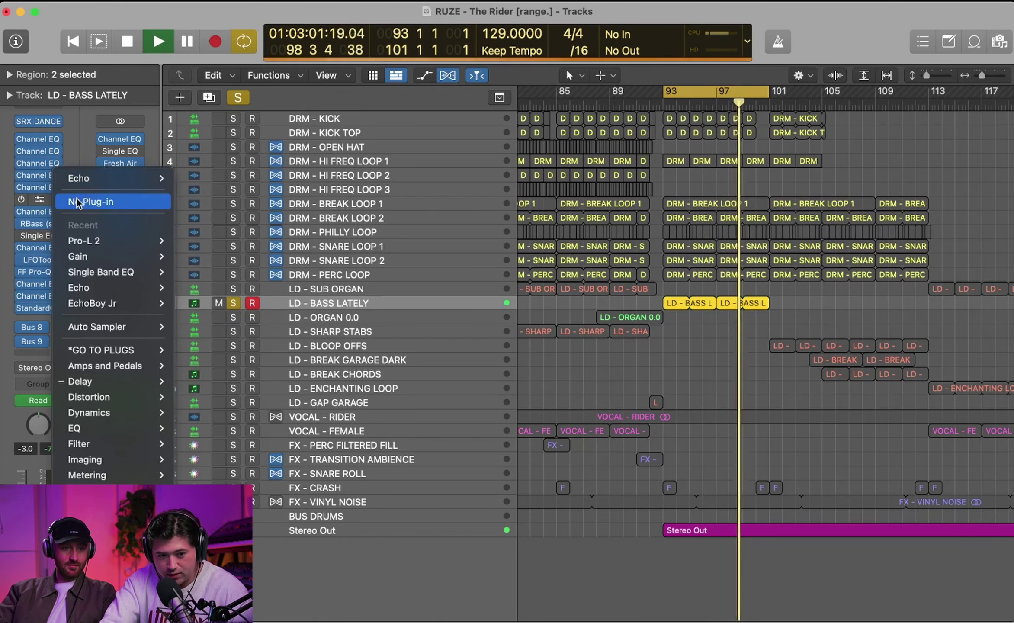
click(317, 134)
key(a)
key(a)
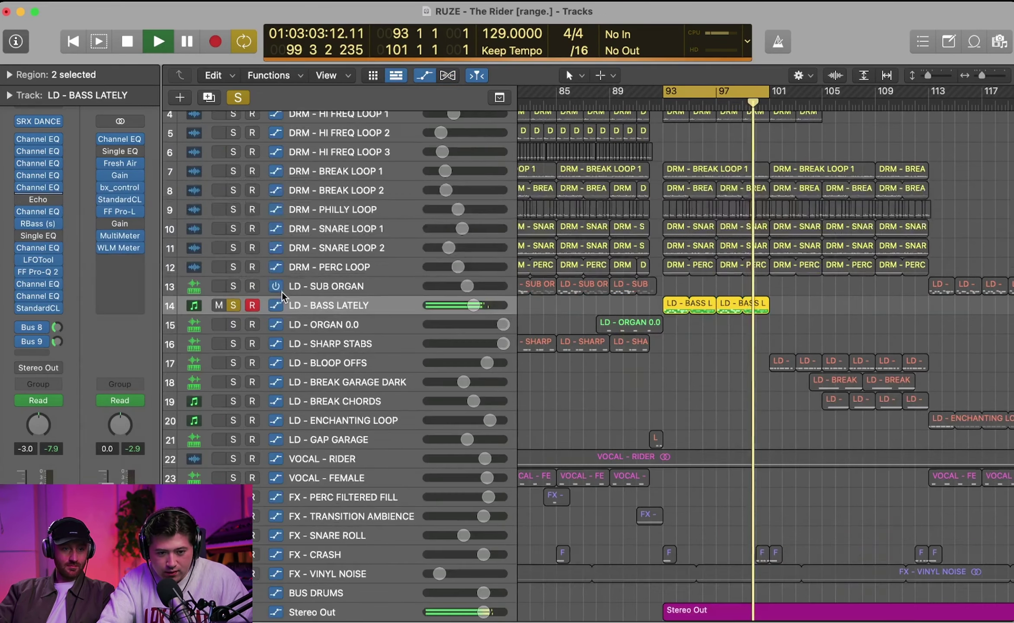
key(a)
key(Down)
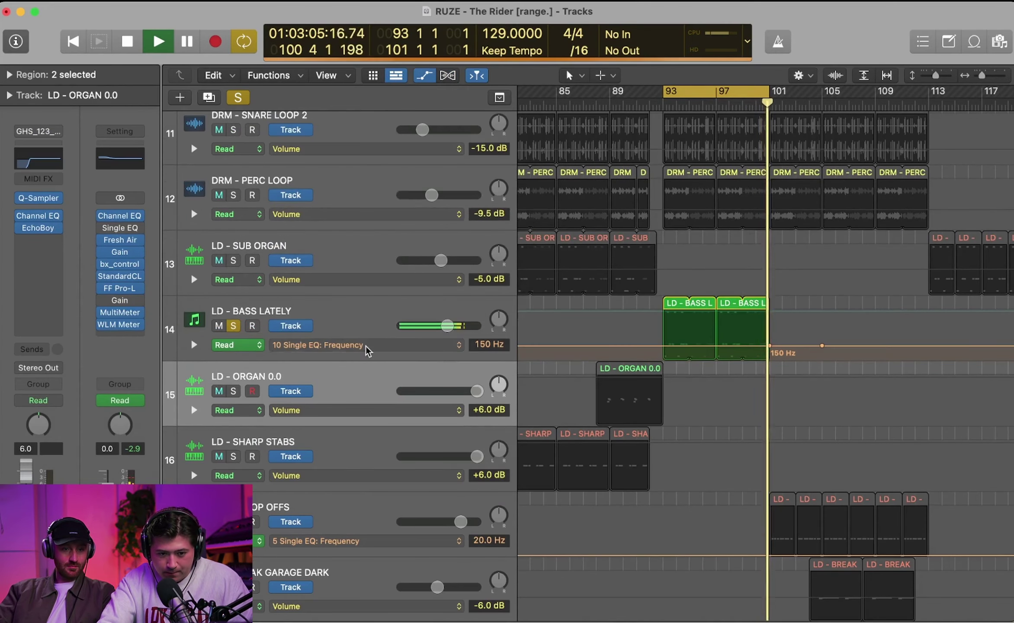
click(366, 346)
click(365, 344)
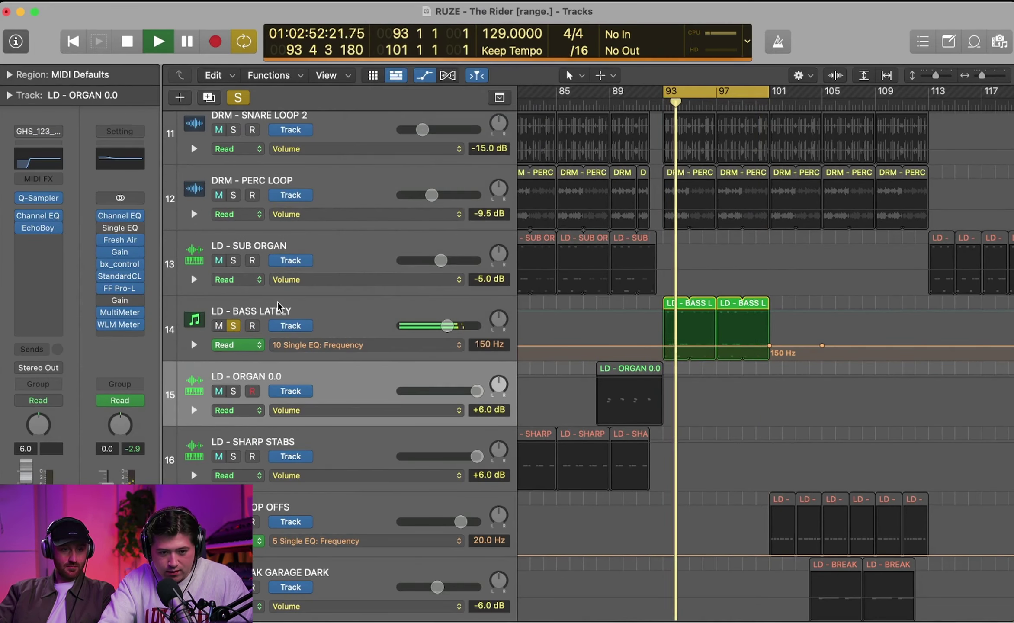
Step: Remove the Echo insert from LD - BASS LATELY and play the cycled section with all its remaining inserts bypassed
key(Up)
key(space)
click(57, 200)
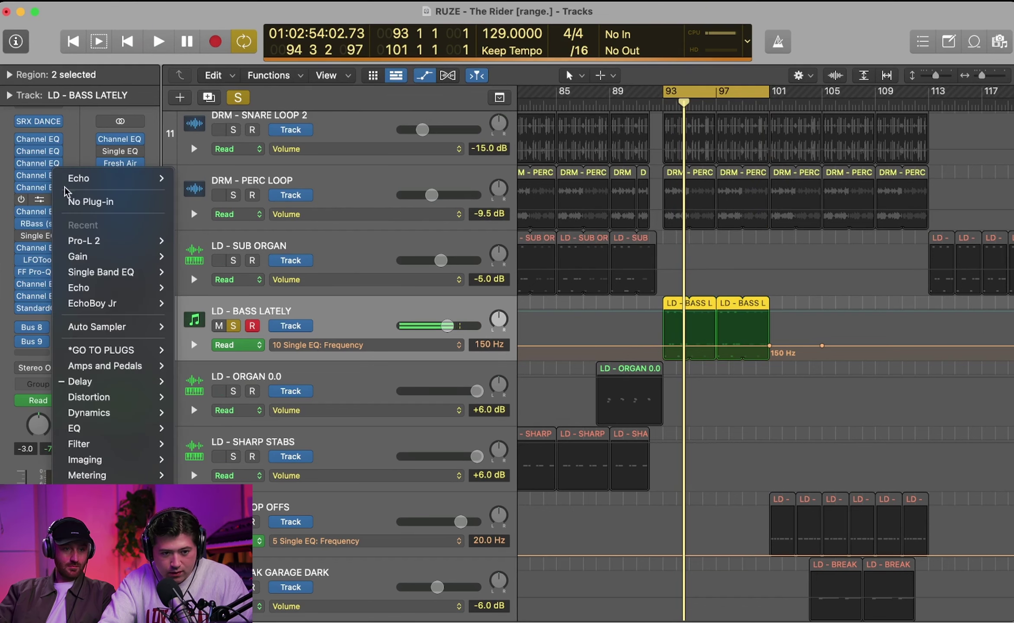
click(73, 205)
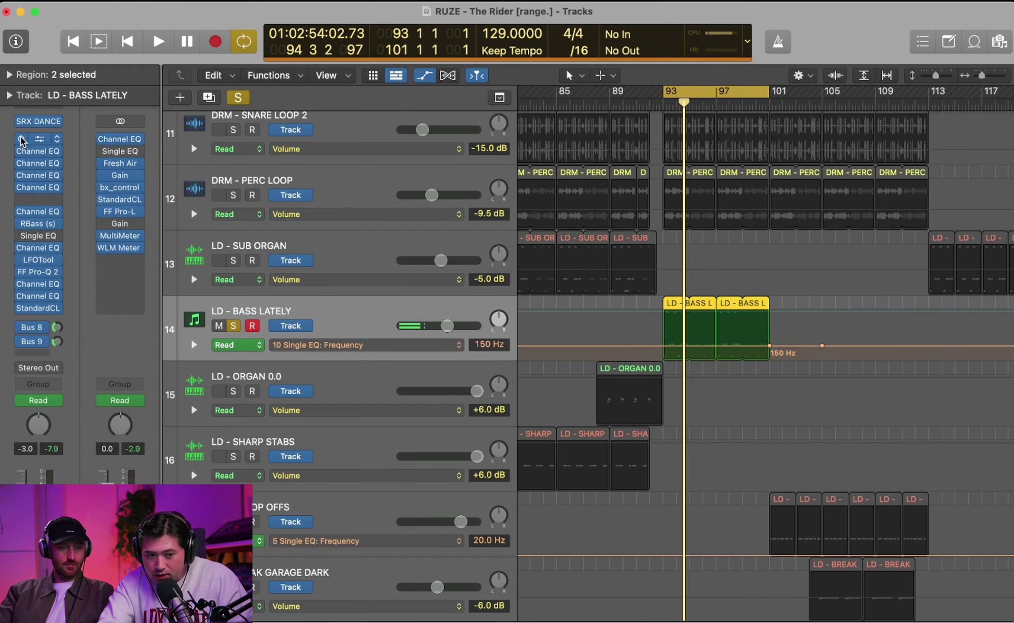
drag(22, 307, 19, 142)
key(space)
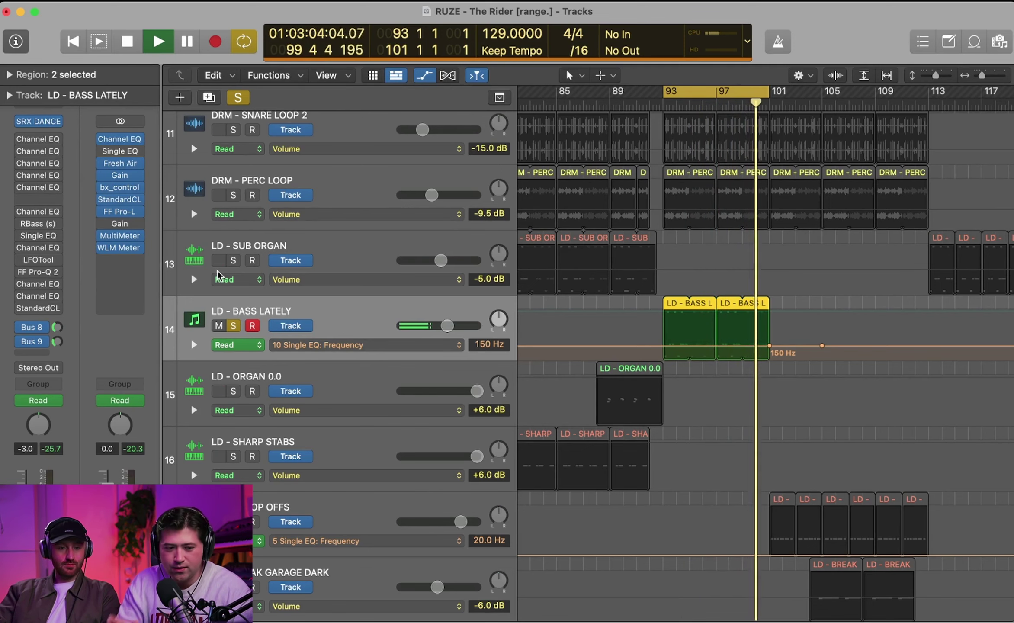
Step: Inspect the first Channel EQ and the Channel EQ directly before RBass on LD - BASS LATELY during playback
click(40, 139)
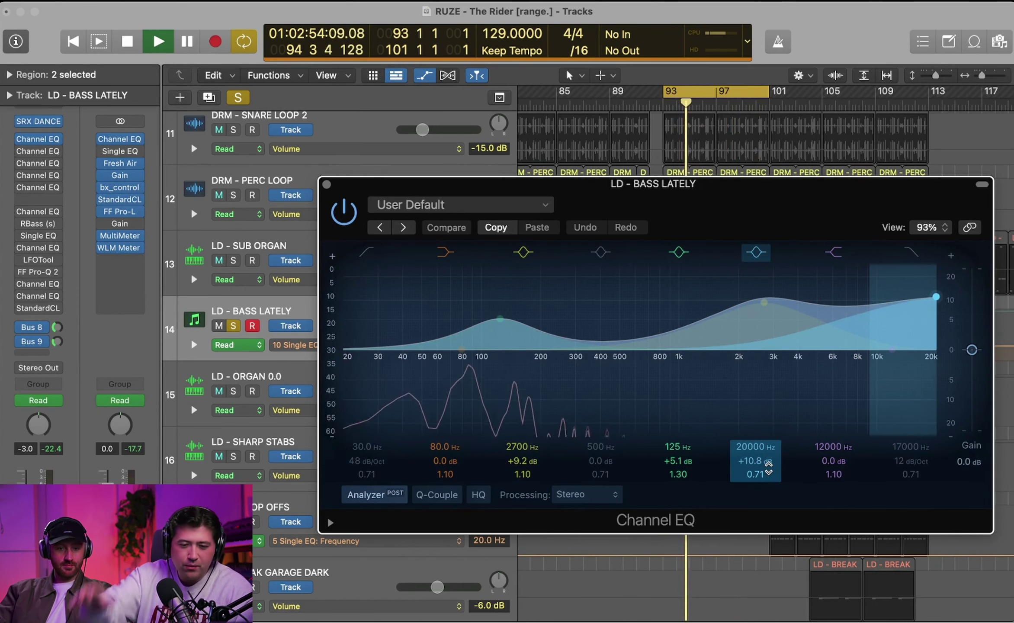
click(326, 185)
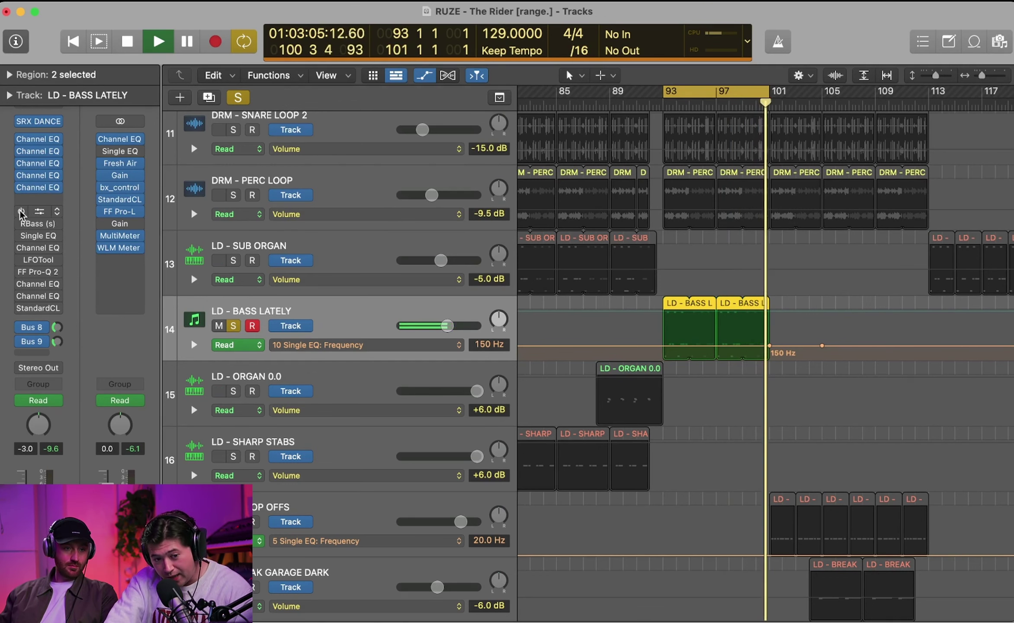
click(39, 212)
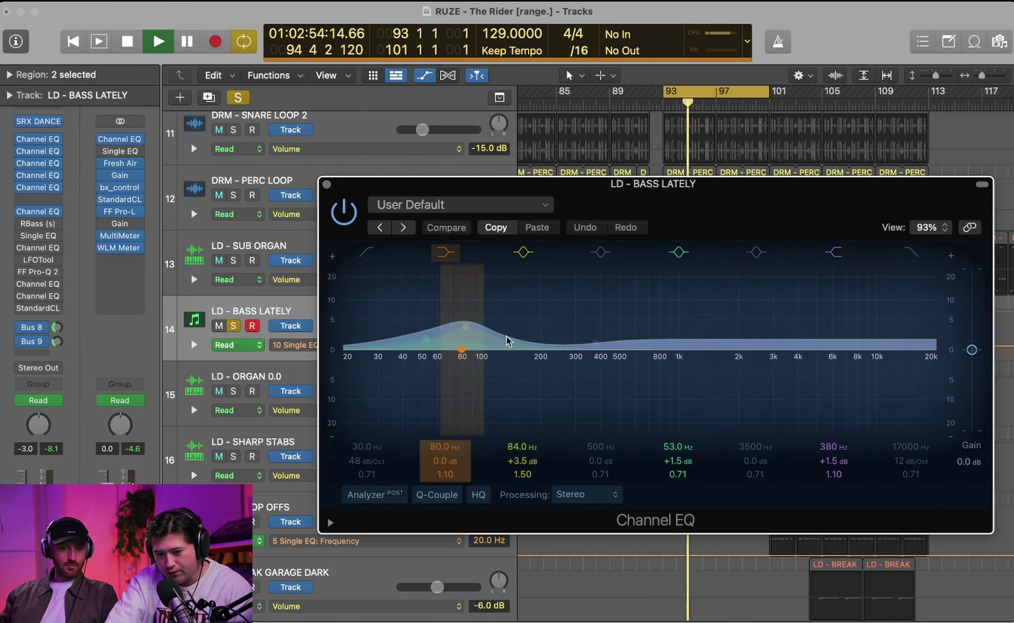
click(326, 184)
Step: Examine the RBass settings on LD - BASS LATELY and compare the sound with the plug-in bypassed and active
mouse_move(26, 225)
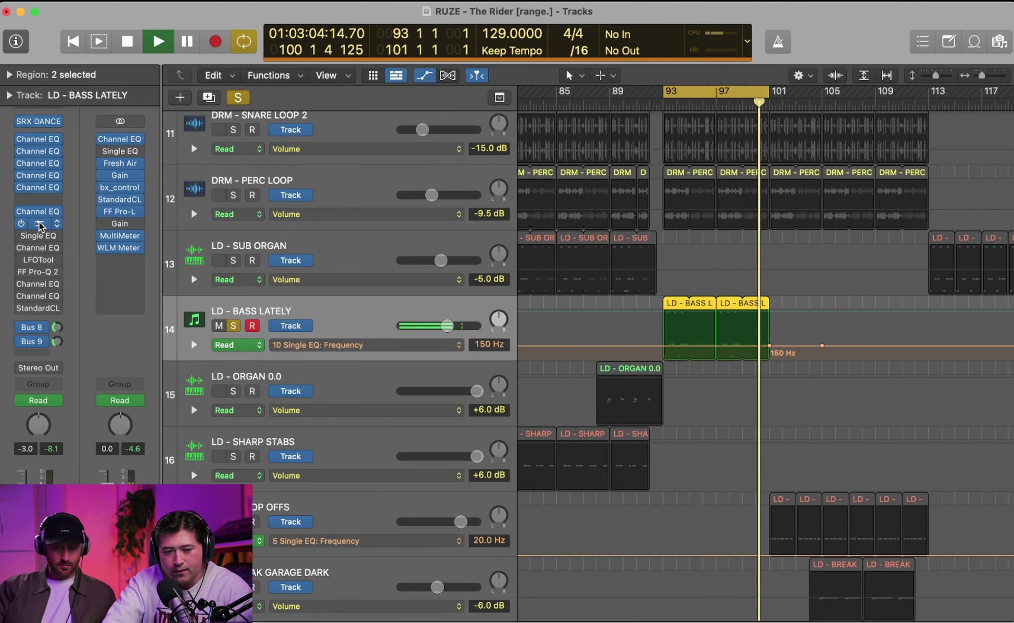
click(39, 223)
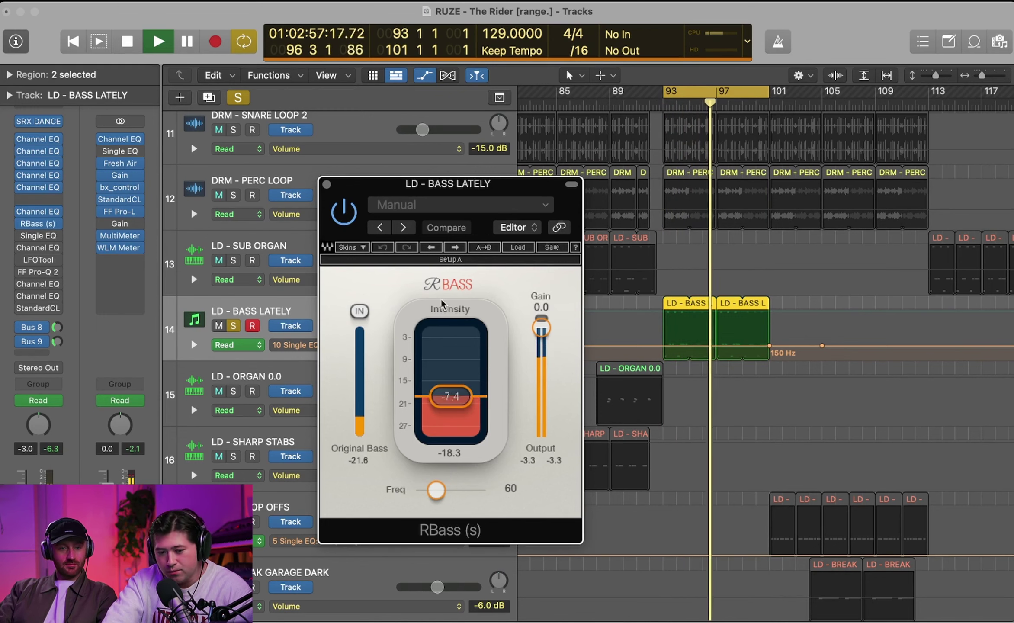
key(space)
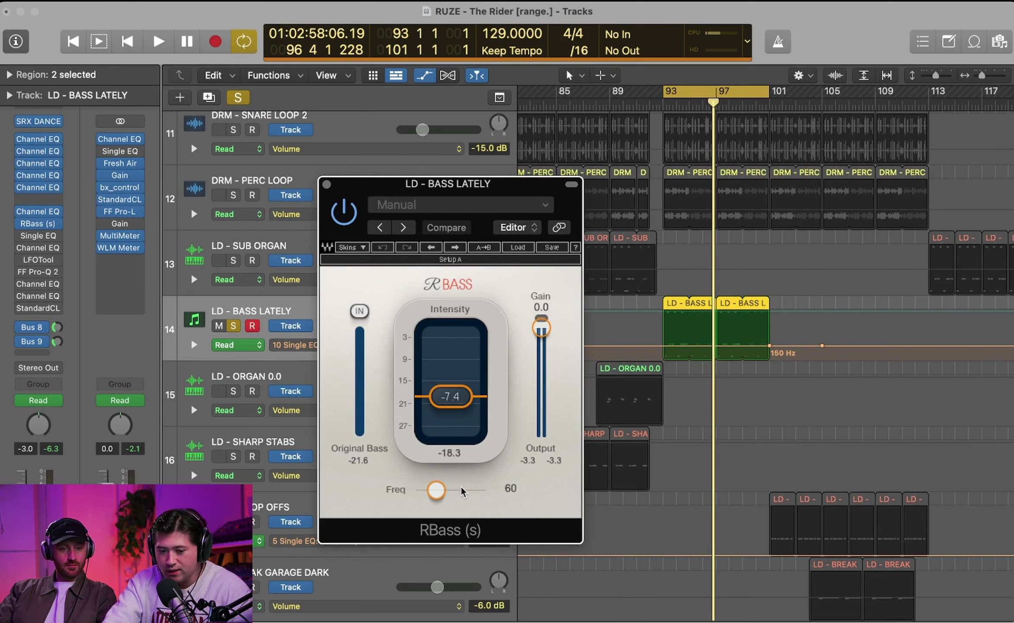
key(space)
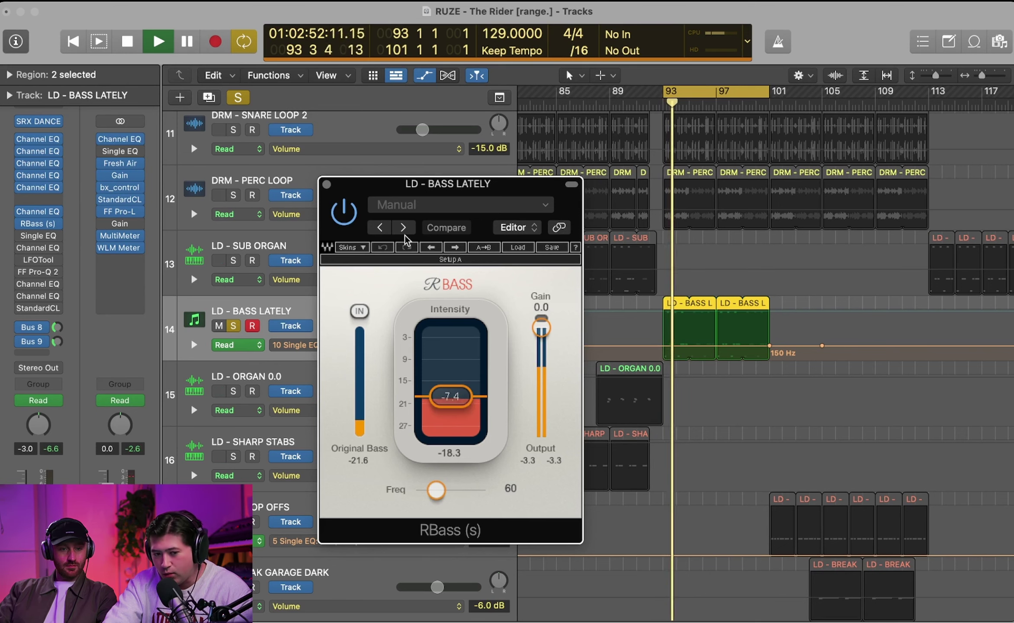
click(345, 212)
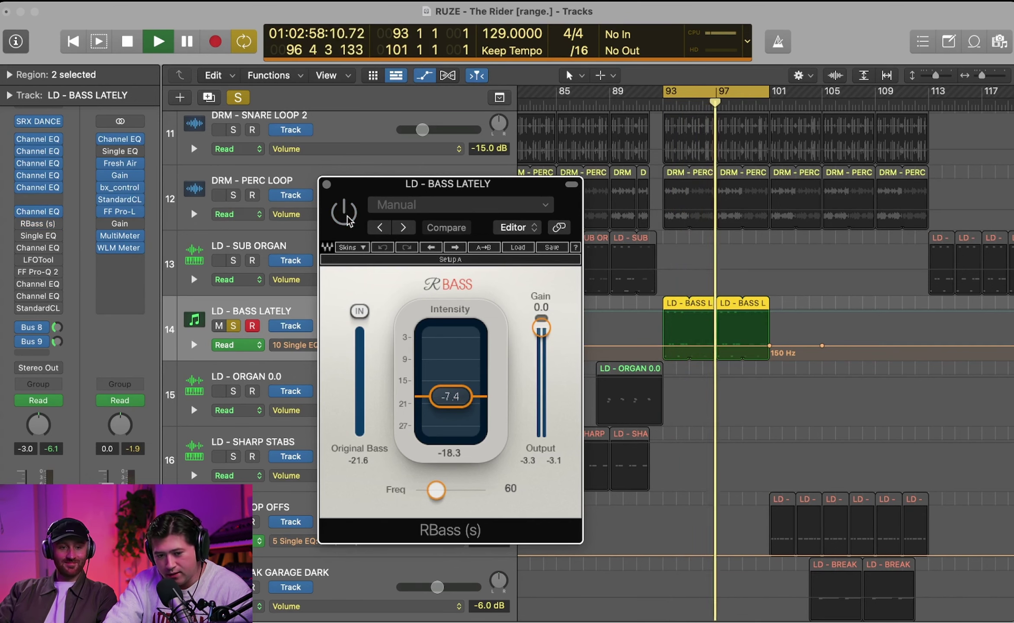
click(347, 220)
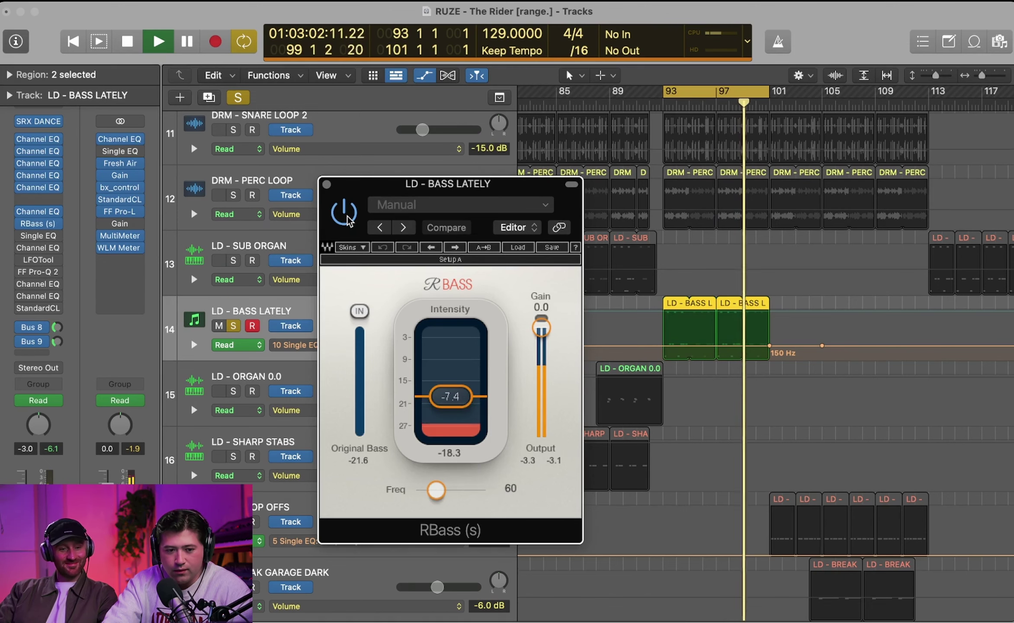
Step: Inspect the Channel EQ after Single EQ and the low cut in FF Pro-Q 2 on LD - BASS LATELY
click(31, 248)
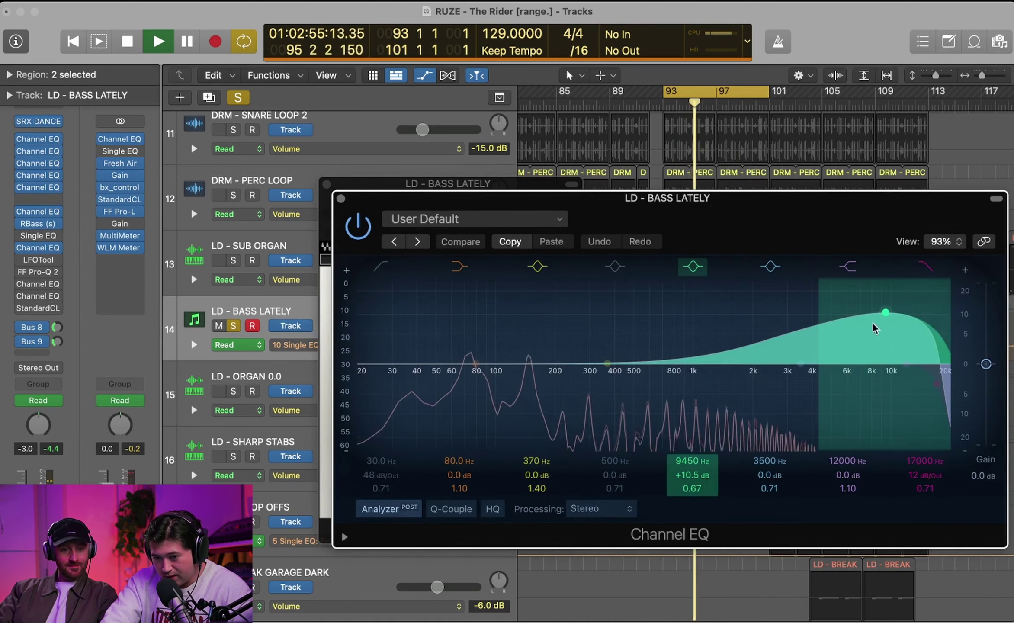
click(341, 198)
click(327, 185)
mouse_move(23, 275)
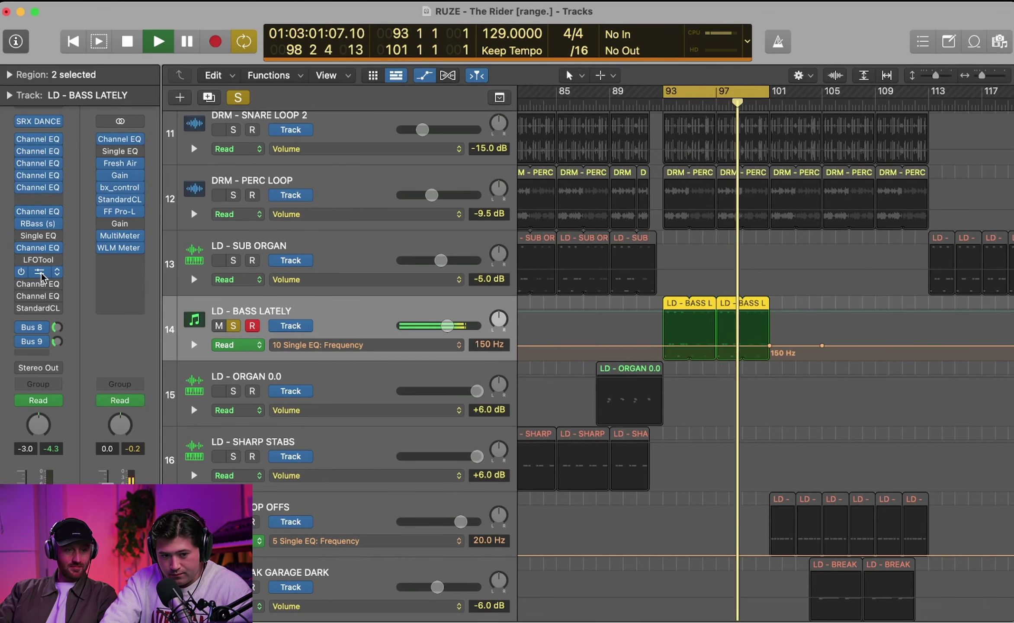
click(40, 272)
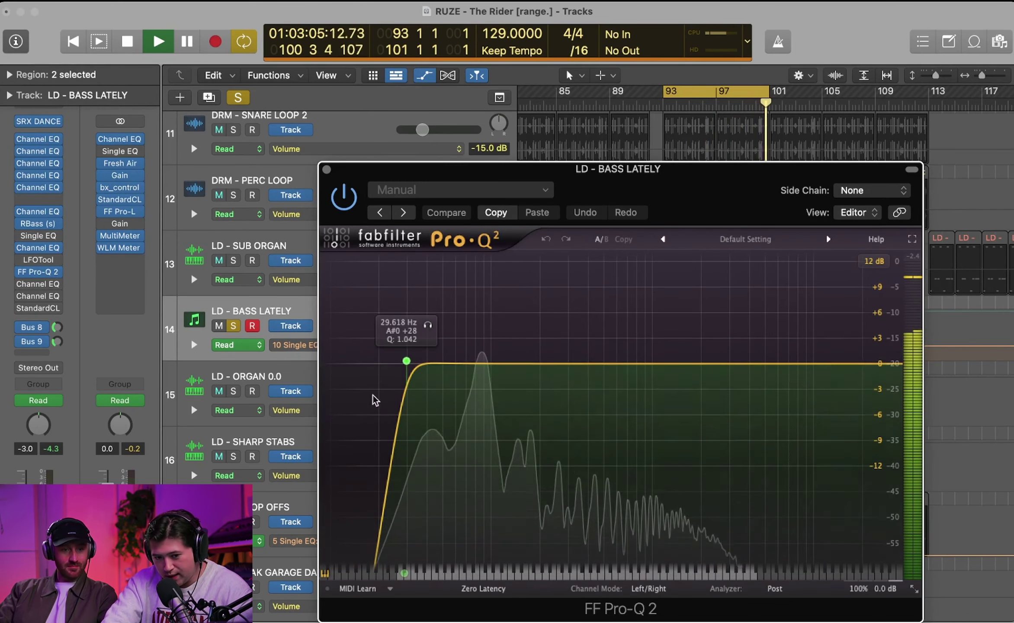
click(327, 169)
Step: Inspect the Channel EQ after FF Pro-Q 2, and re-enable and inspect the last Channel EQ on LD - BASS LATELY
click(38, 285)
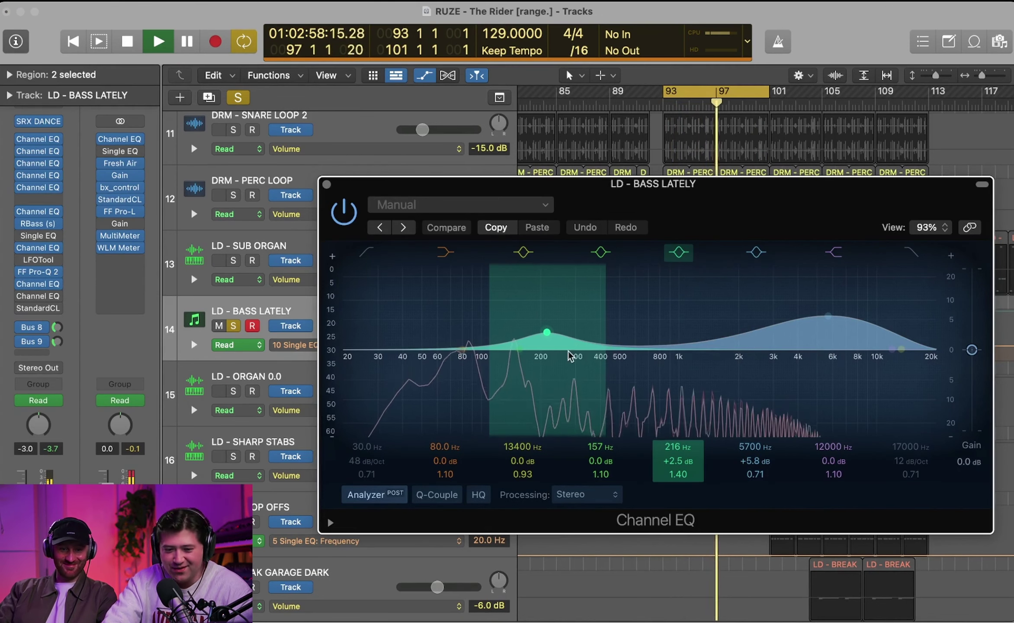
click(20, 292)
click(21, 295)
click(20, 296)
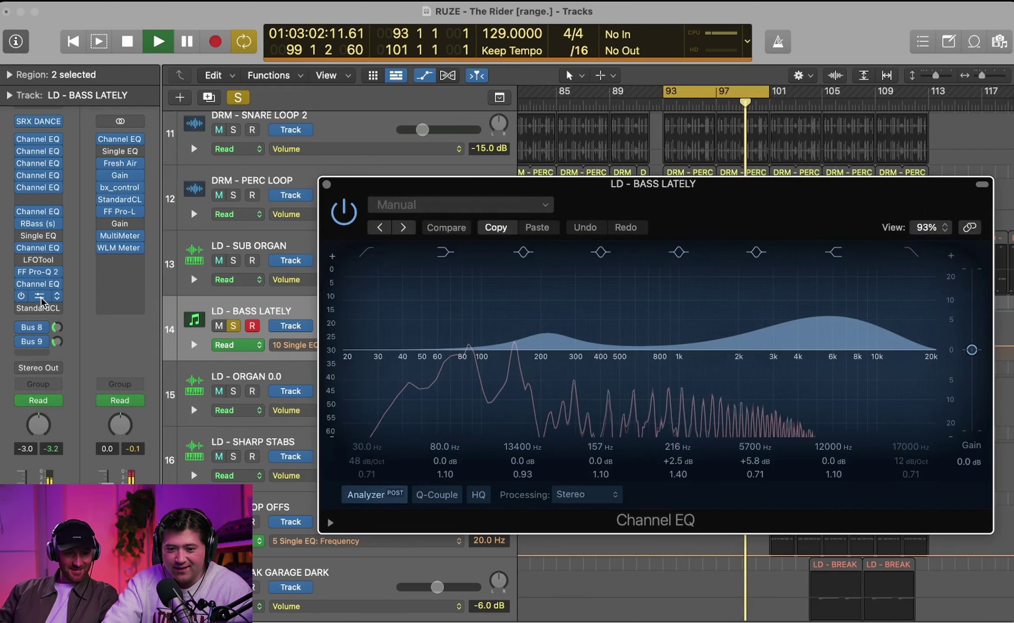
click(41, 299)
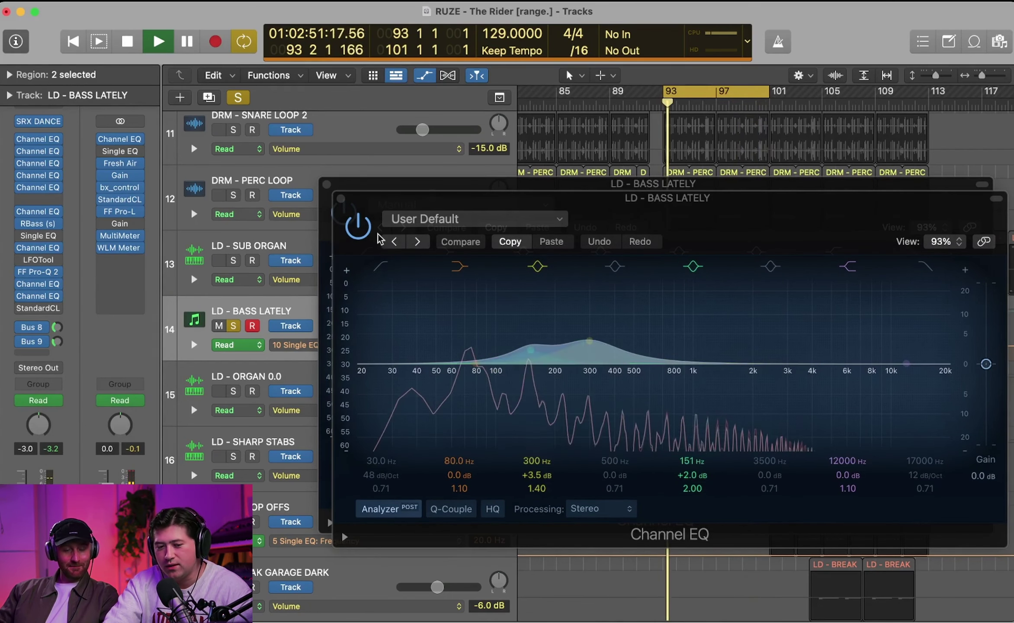
click(341, 198)
click(327, 185)
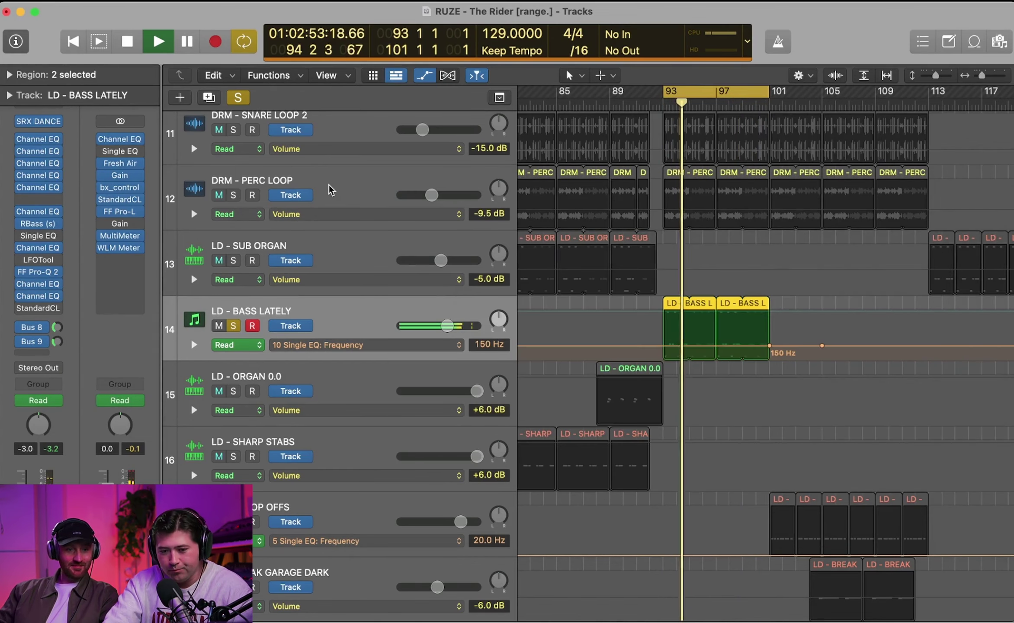
key(space)
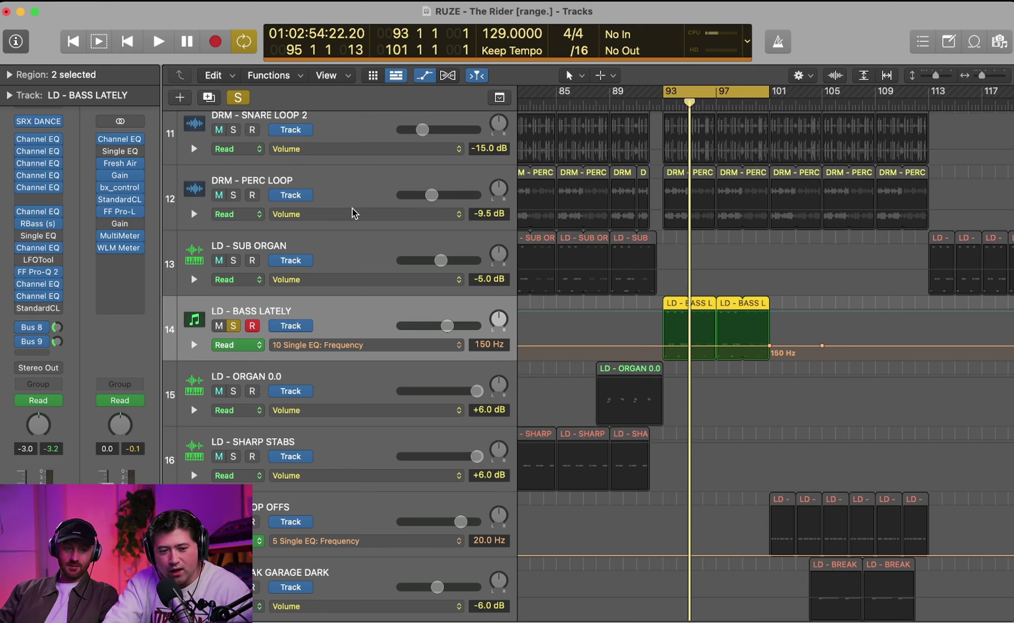
Step: Examine the StandardCLIP settings on LD - BASS LATELY while auditioning the soft clipping
click(39, 308)
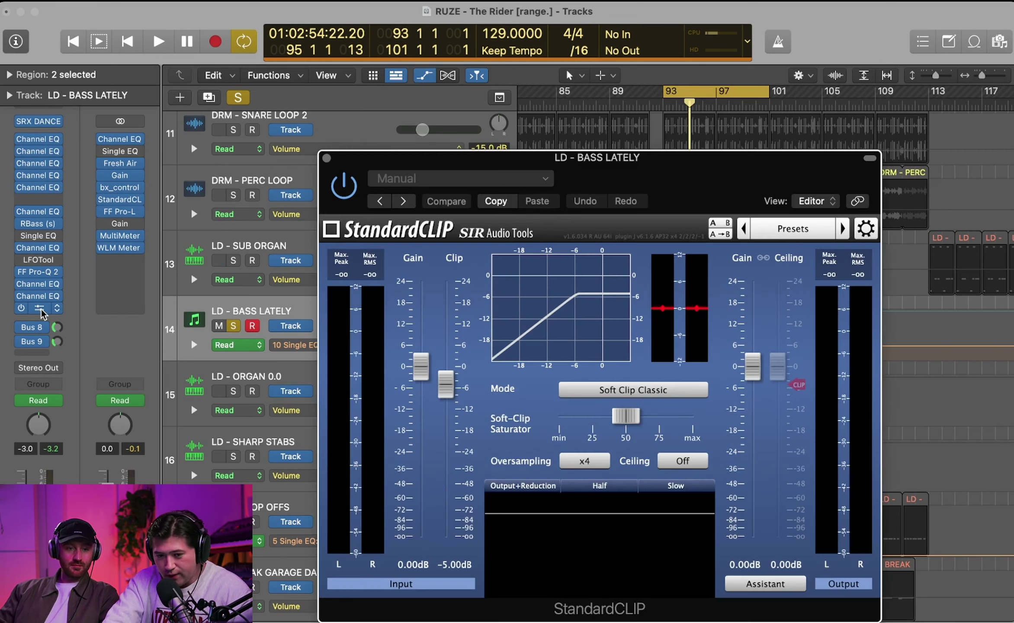
drag(696, 170, 694, 159)
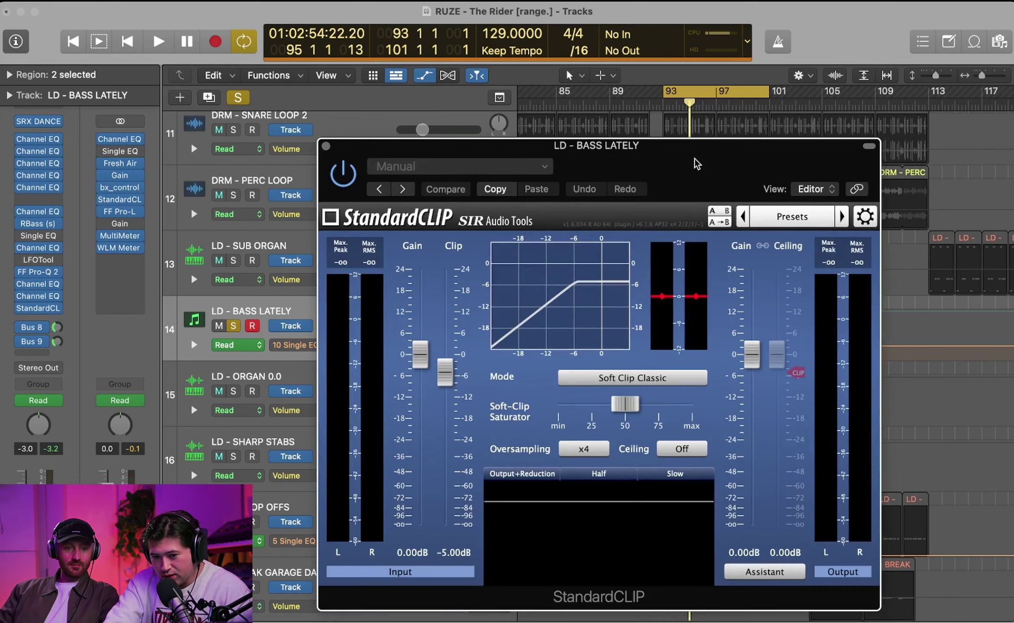
key(space)
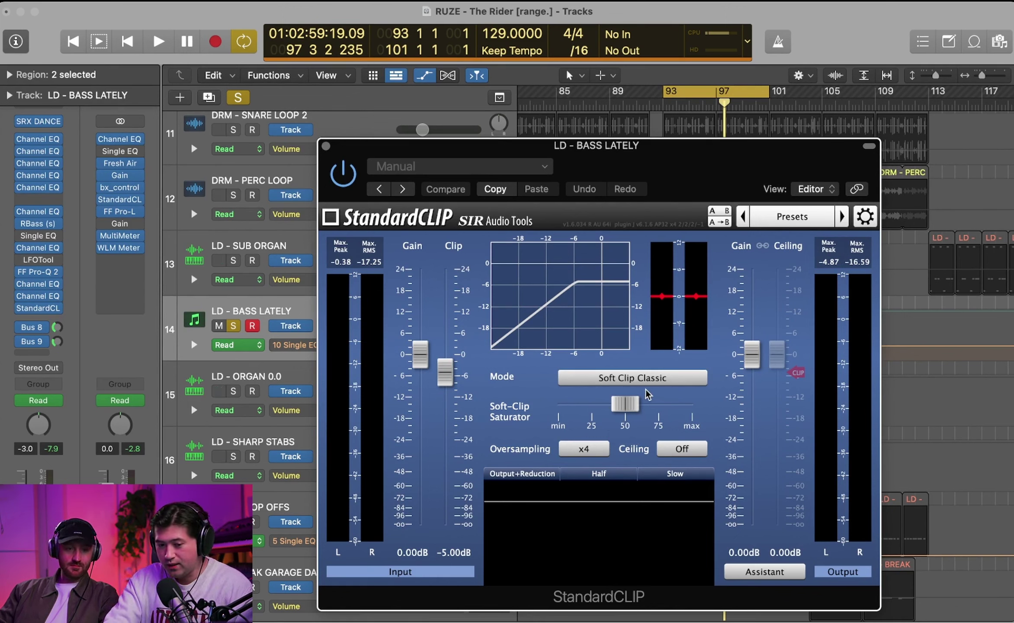
click(326, 146)
Step: Unsolo the LD - BASS LATELY track and set the cycle range to bars 77 to 93
drag(933, 78, 923, 82)
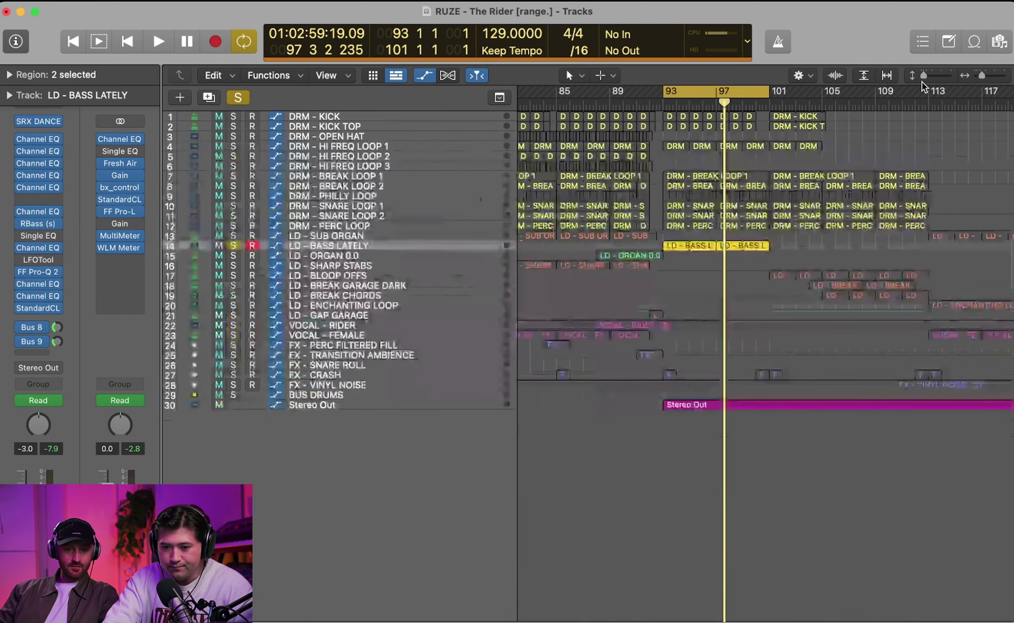
scroll(706, 135, left, 5)
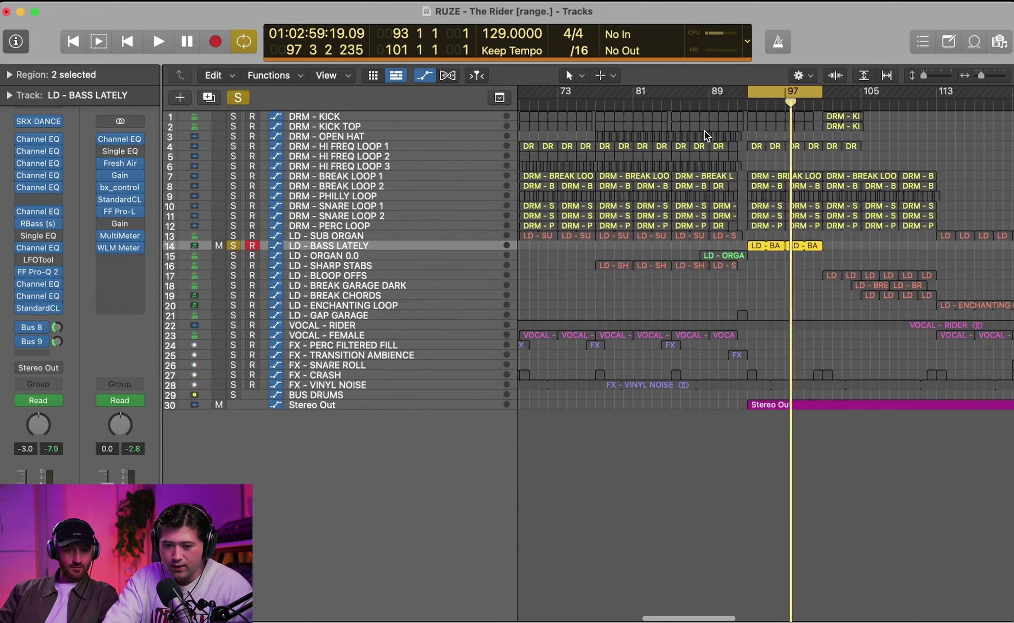
click(331, 235)
click(330, 245)
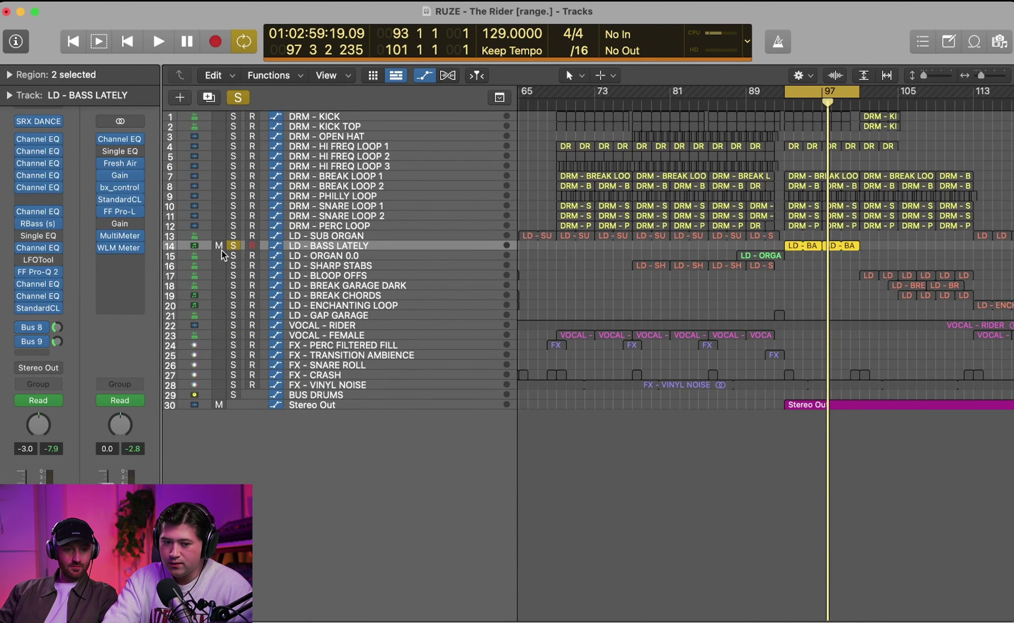
click(233, 245)
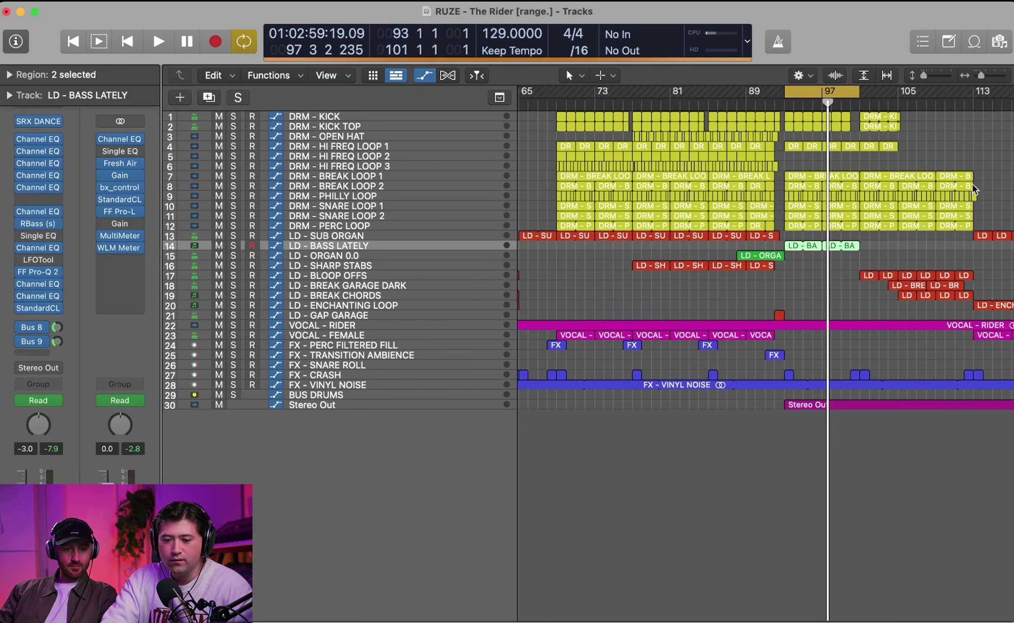
drag(634, 101, 792, 109)
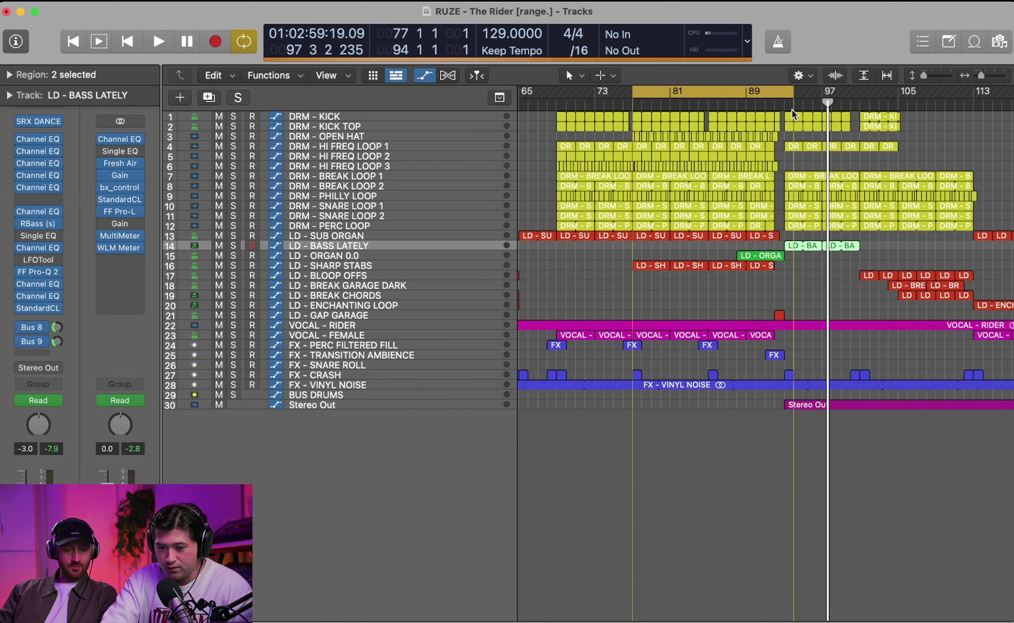
click(1003, 76)
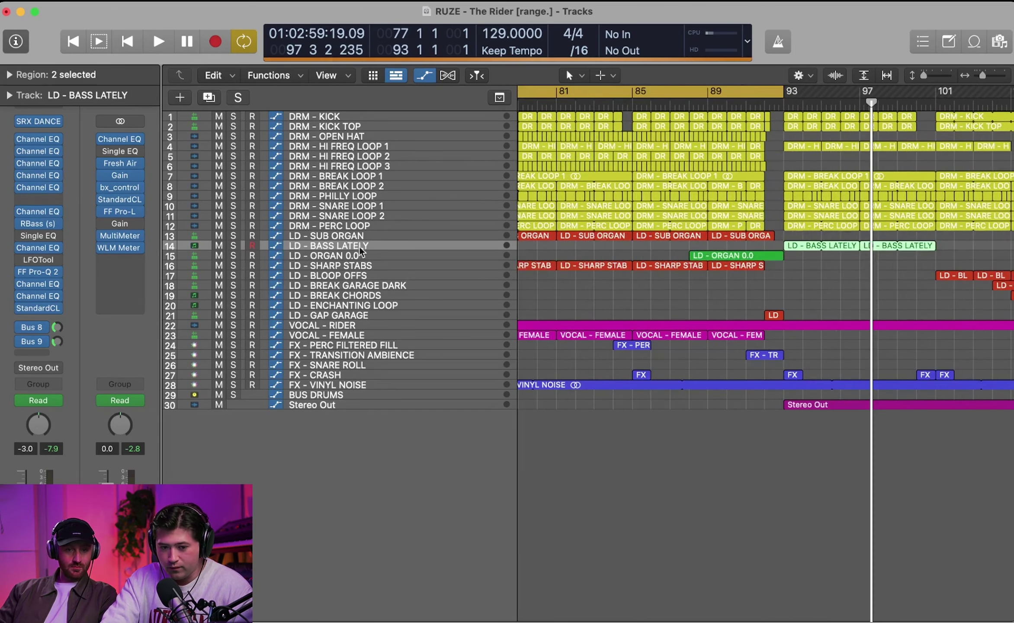
Step: Move the LD - SHARP STABS track directly below LD - BASS LATELY and play it soloed from bar 77
click(363, 265)
drag(363, 266, 293, 254)
scroll(292, 252, left, 5)
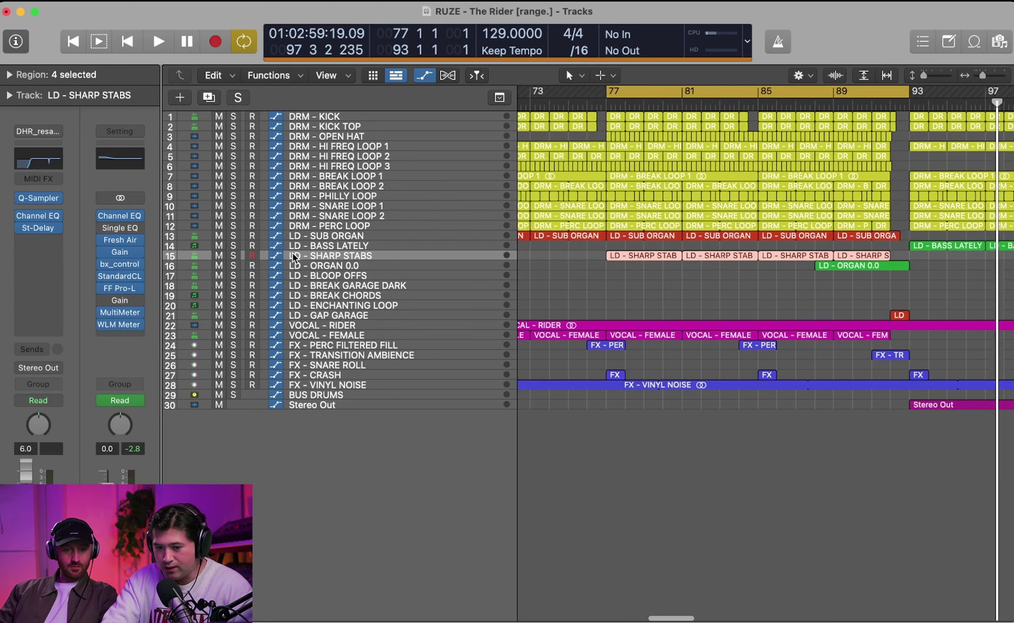
click(233, 256)
key(space)
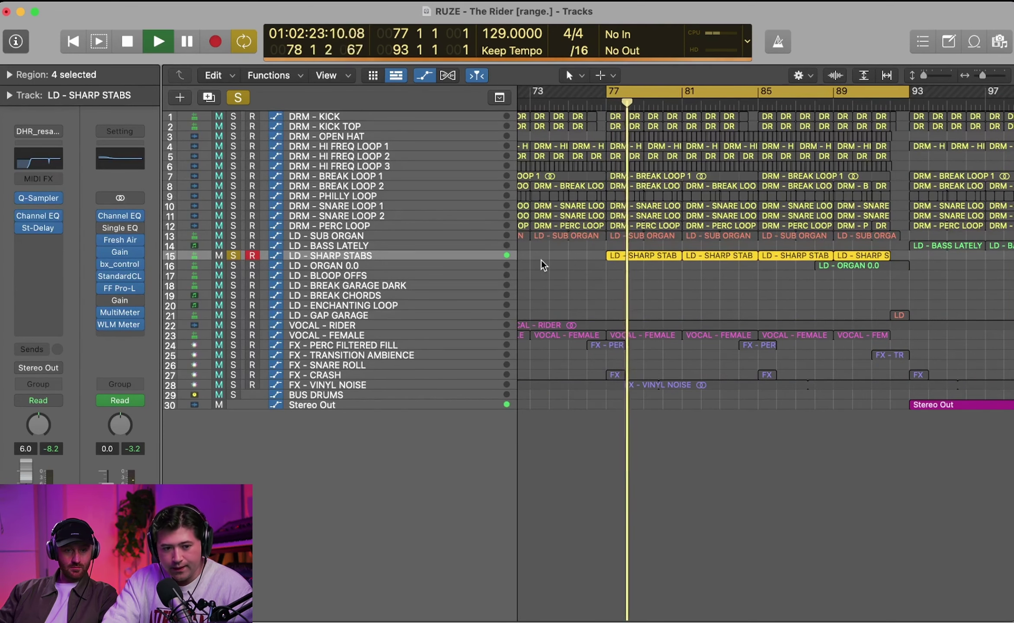
Step: Inspect the Quick Sampler sample on LD - SHARP STABS, and unsolo the track to hear it in the full mix
mouse_move(34, 194)
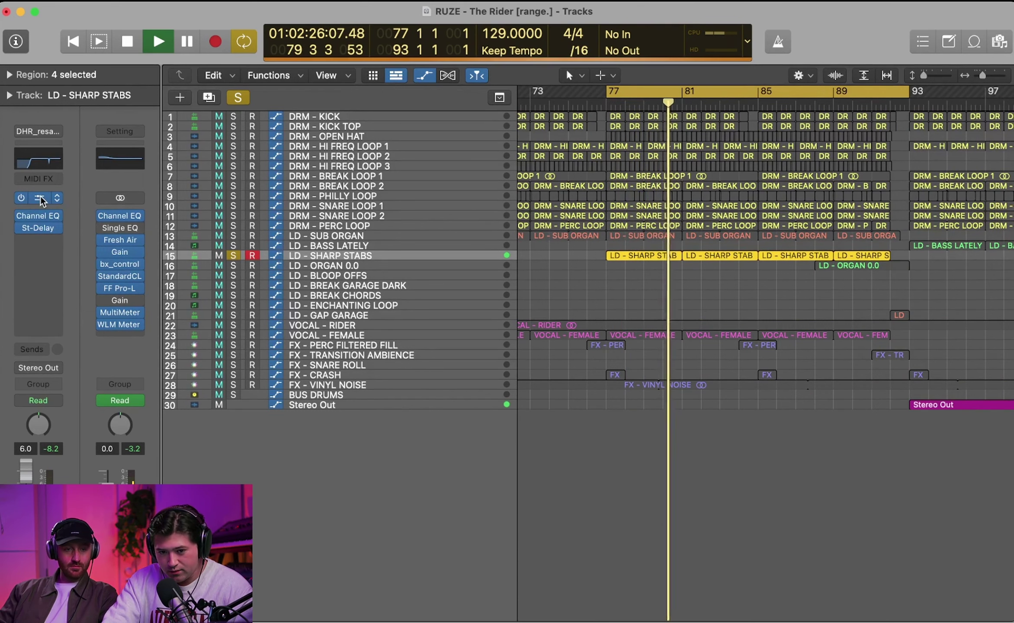
click(41, 195)
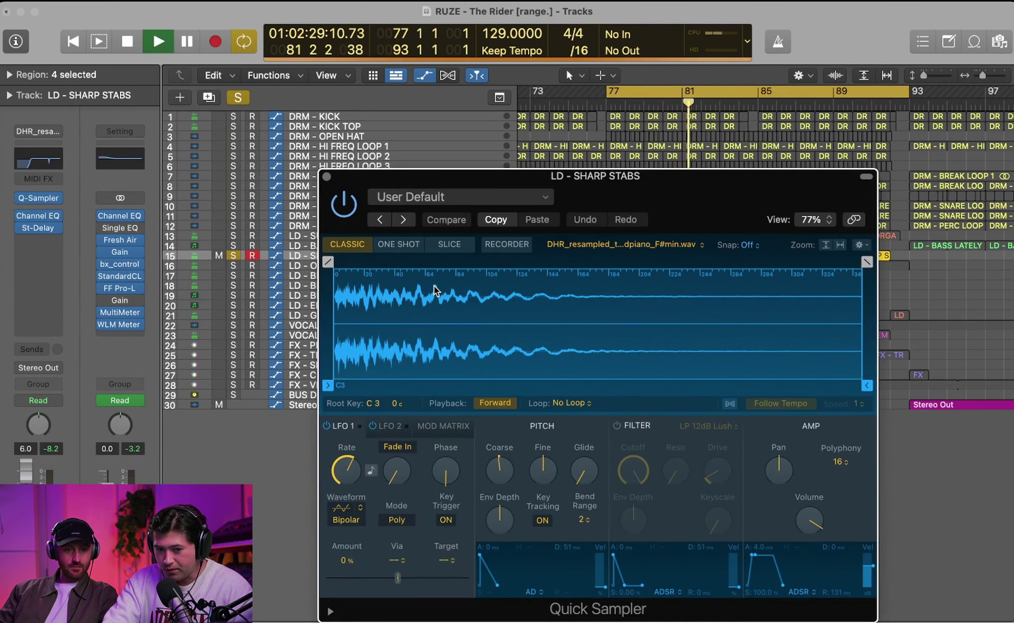
click(326, 176)
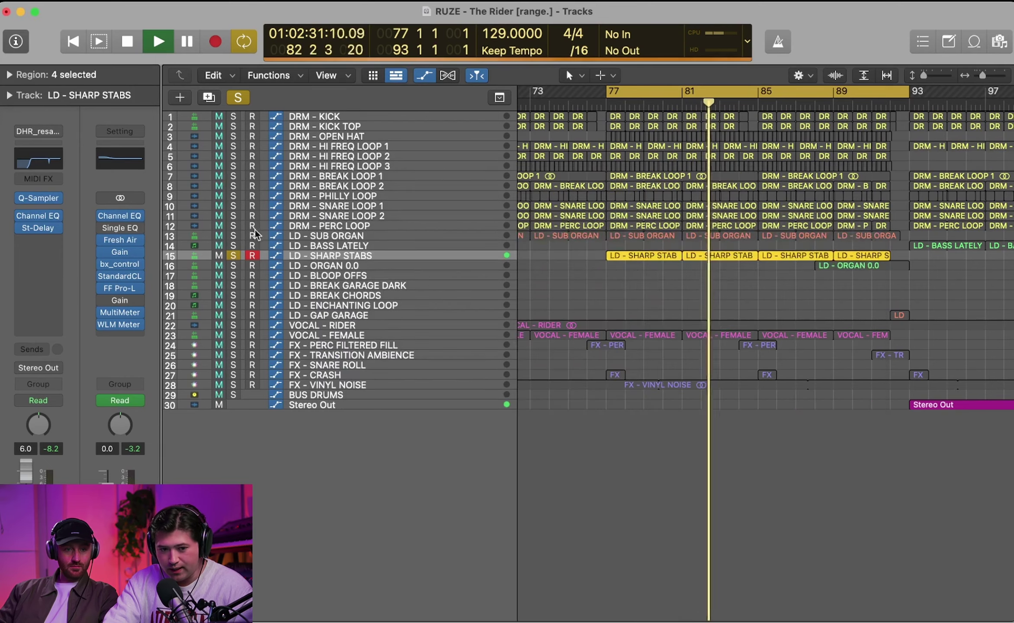
click(232, 255)
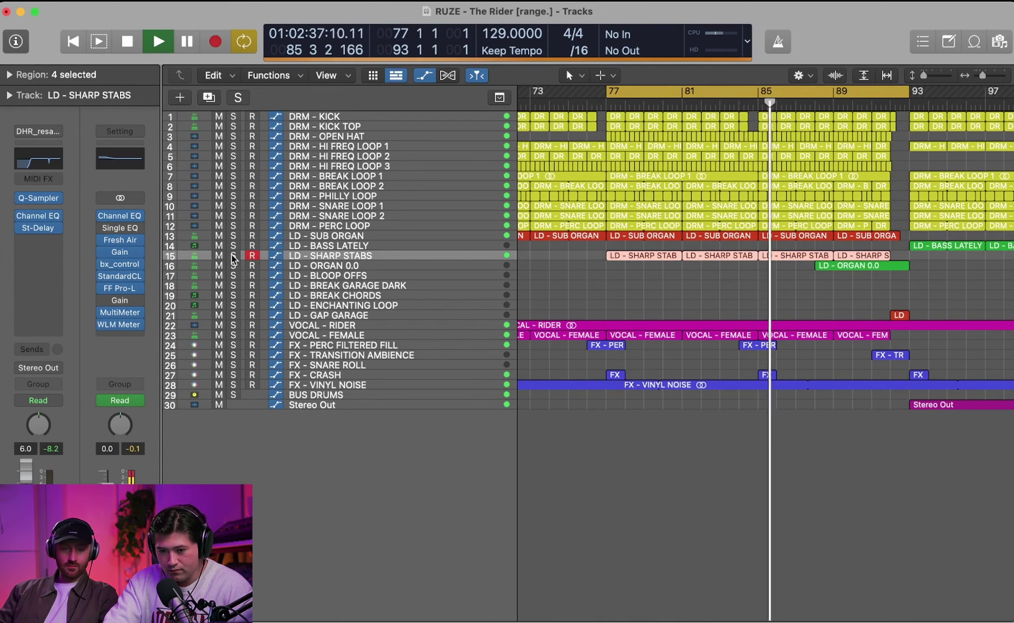
key(space)
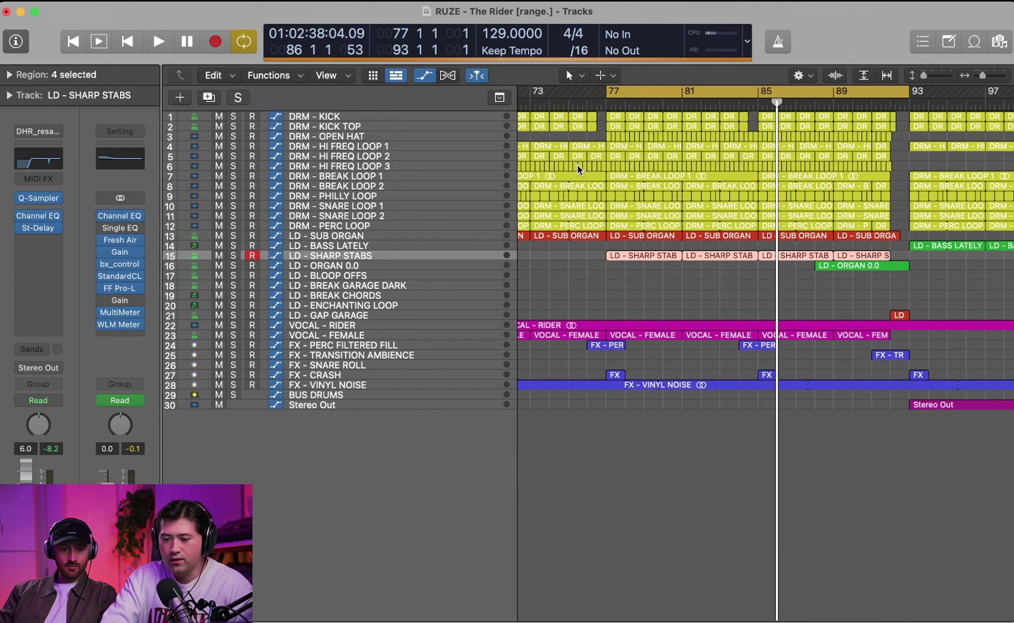
Step: Set the cycle range to bars 89 to 100
scroll(824, 131, right, 2)
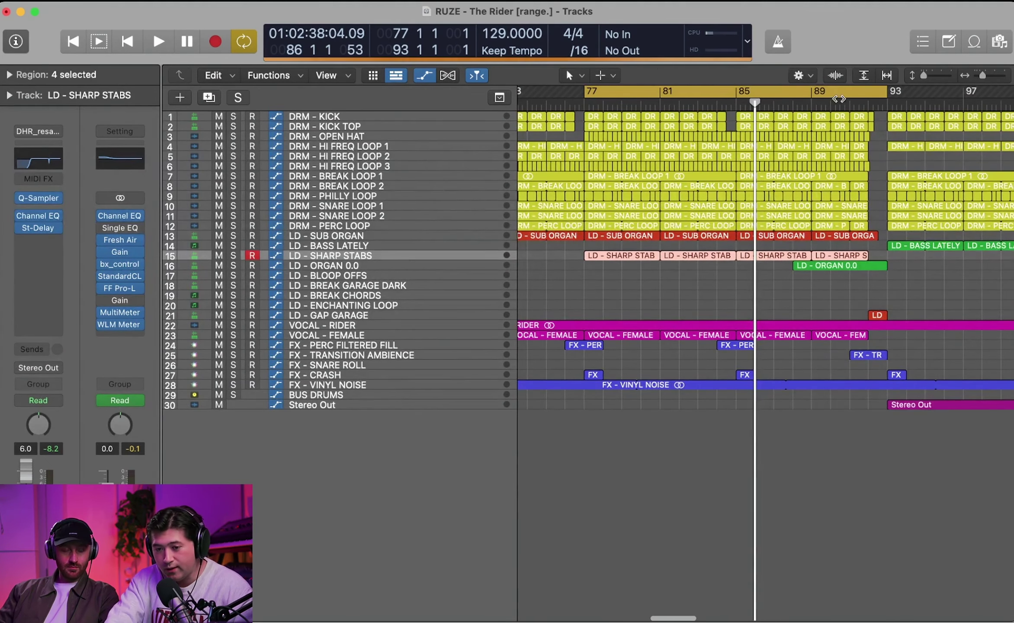
click(818, 92)
drag(817, 92, 1011, 92)
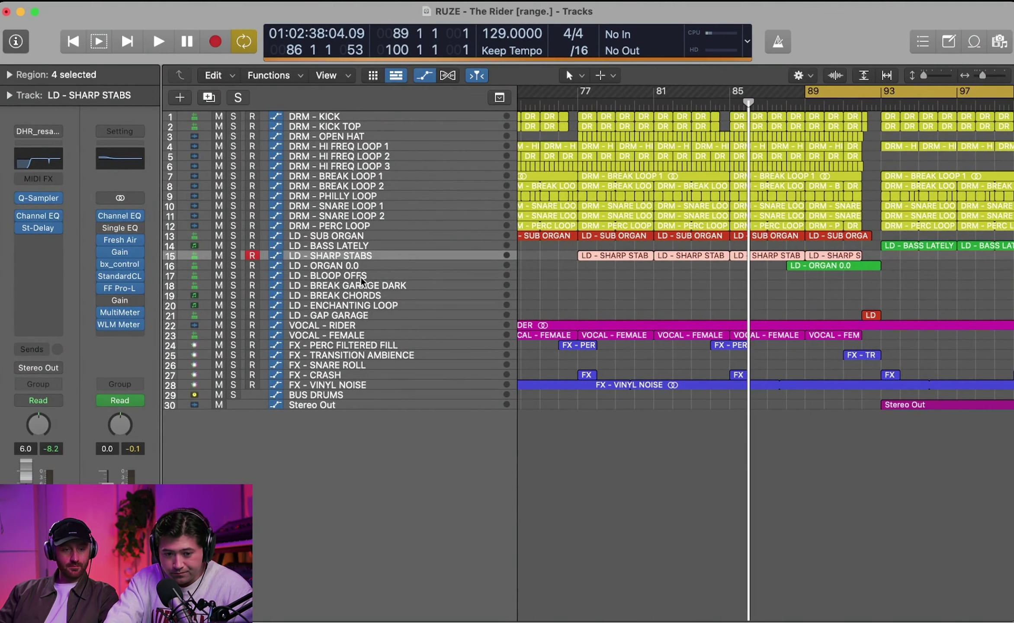
Step: Solo the LD - ORGAN 0.0 track and play its region from bar 89
click(377, 266)
drag(924, 76, 987, 75)
scroll(746, 188, right, 4)
key(s)
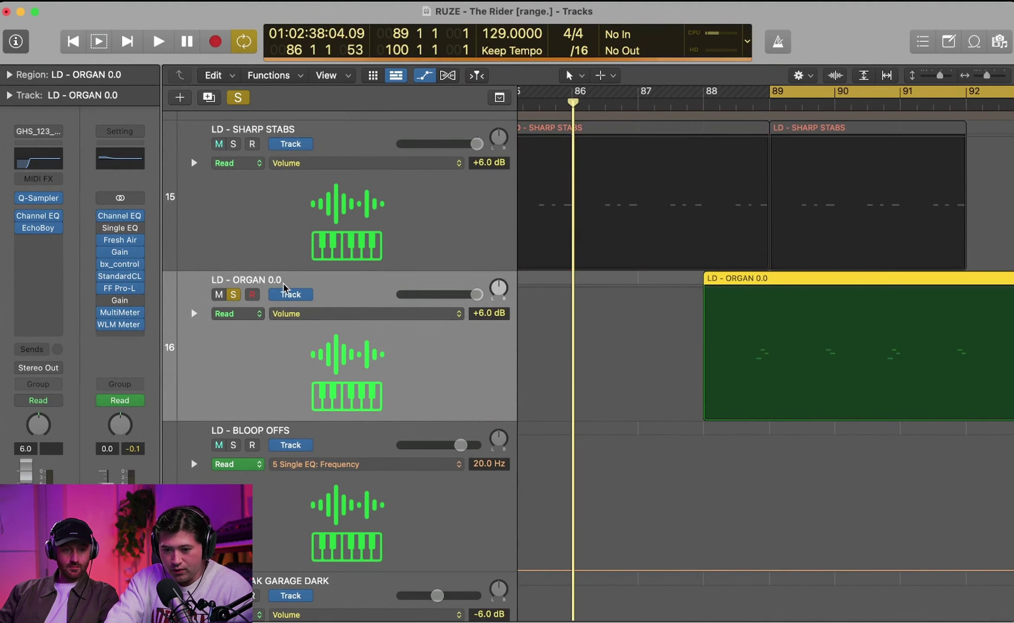
key(space)
scroll(828, 141, right, 1)
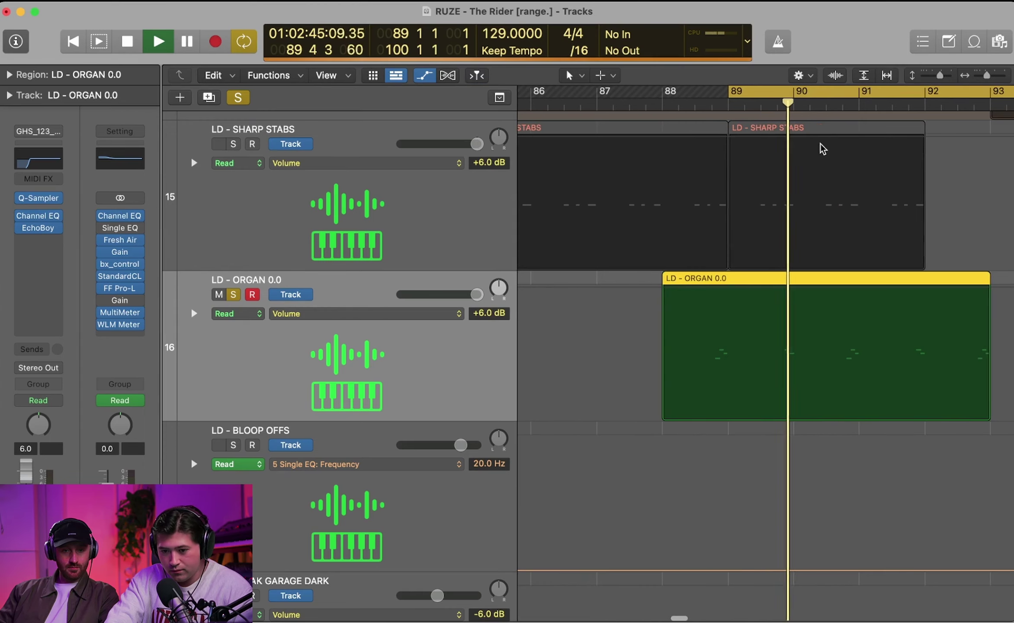
scroll(822, 147, right, 1)
key(space)
Step: Unsolo LD - ORGAN 0.0 and audition it in the full mix past bar 93
key(space)
click(237, 98)
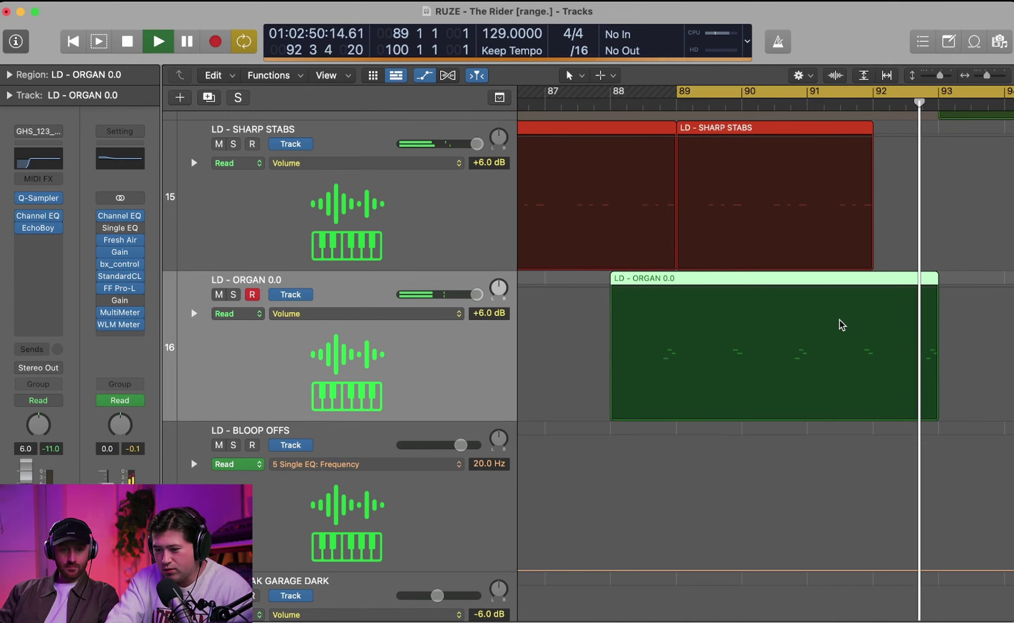
key(space)
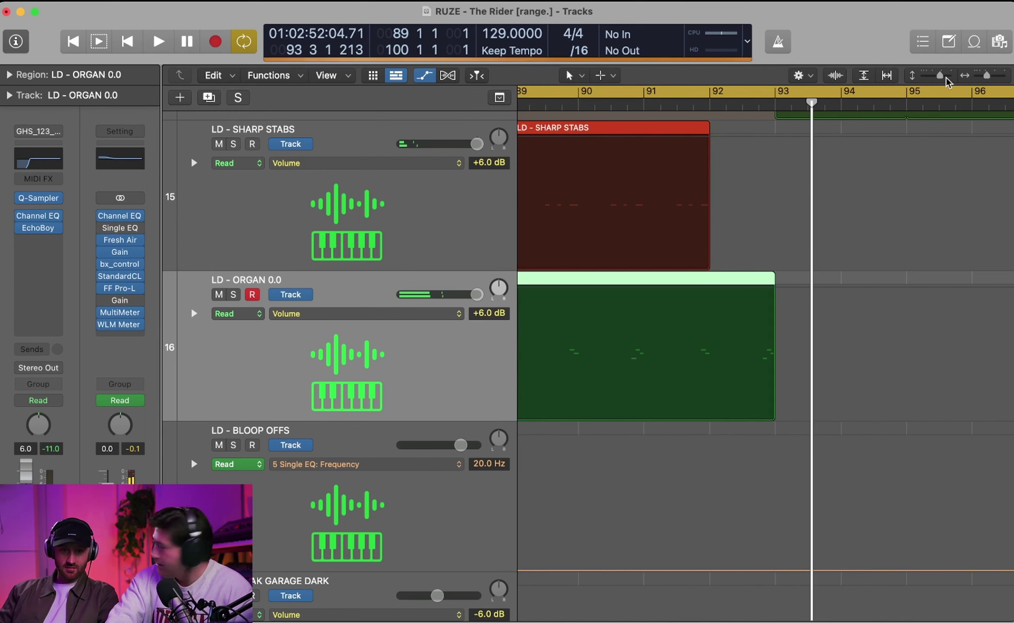
Step: Select the LD - GAP GARAGE track and set the cycle range from bar 92 to halfway through bar 97
drag(941, 77, 928, 78)
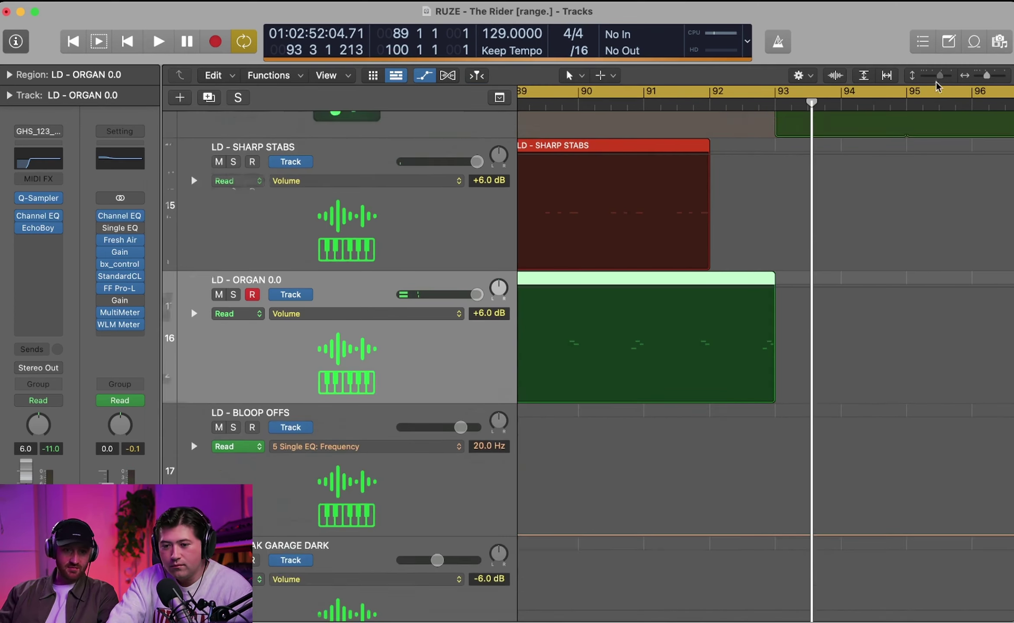
scroll(847, 137, left, 5)
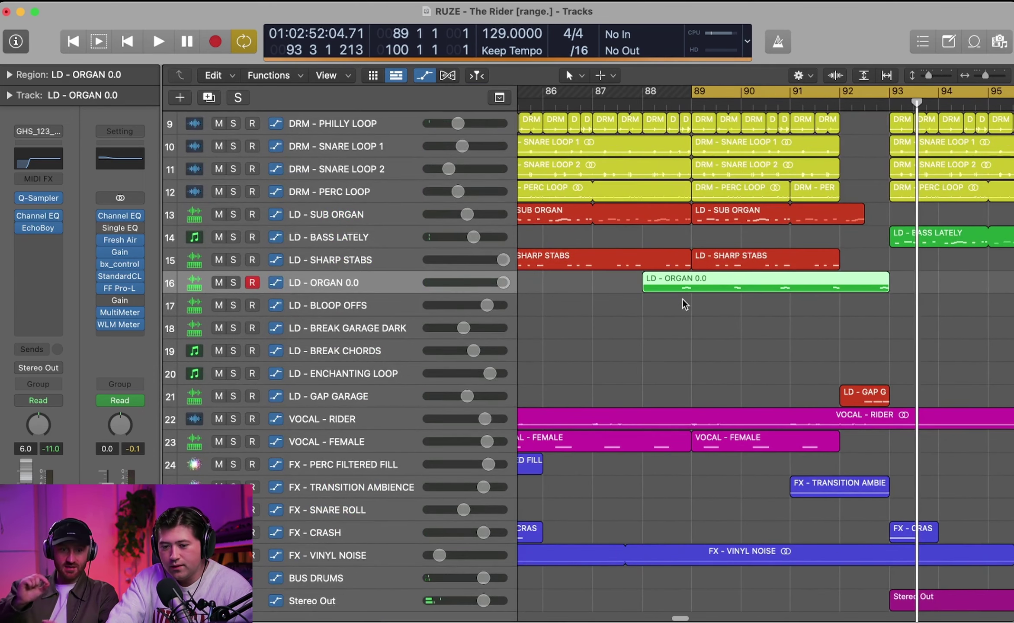
click(653, 310)
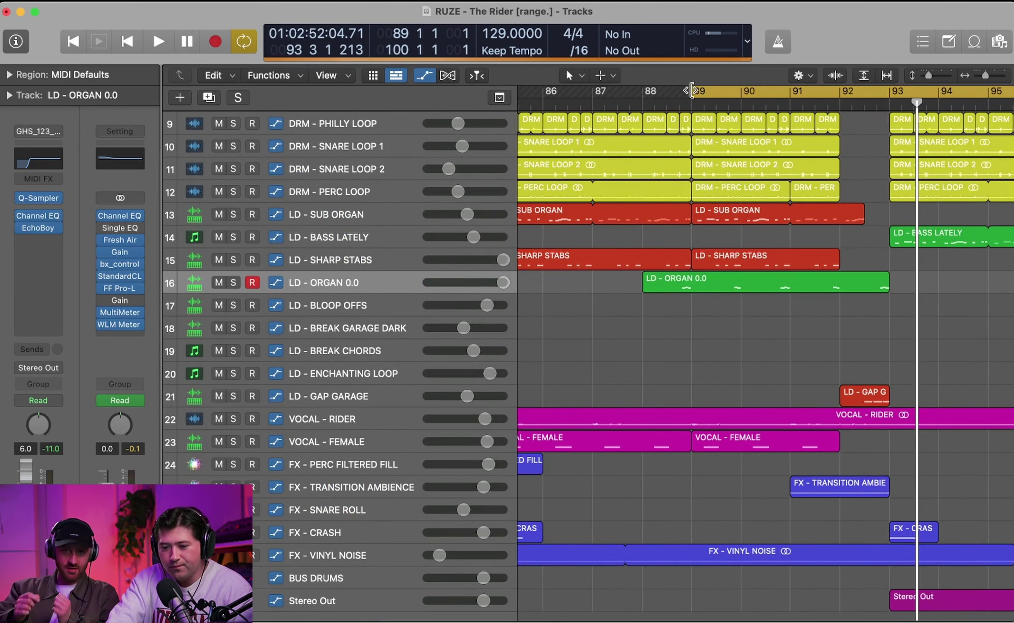
scroll(694, 212, right, 2)
scroll(693, 209, right, 2)
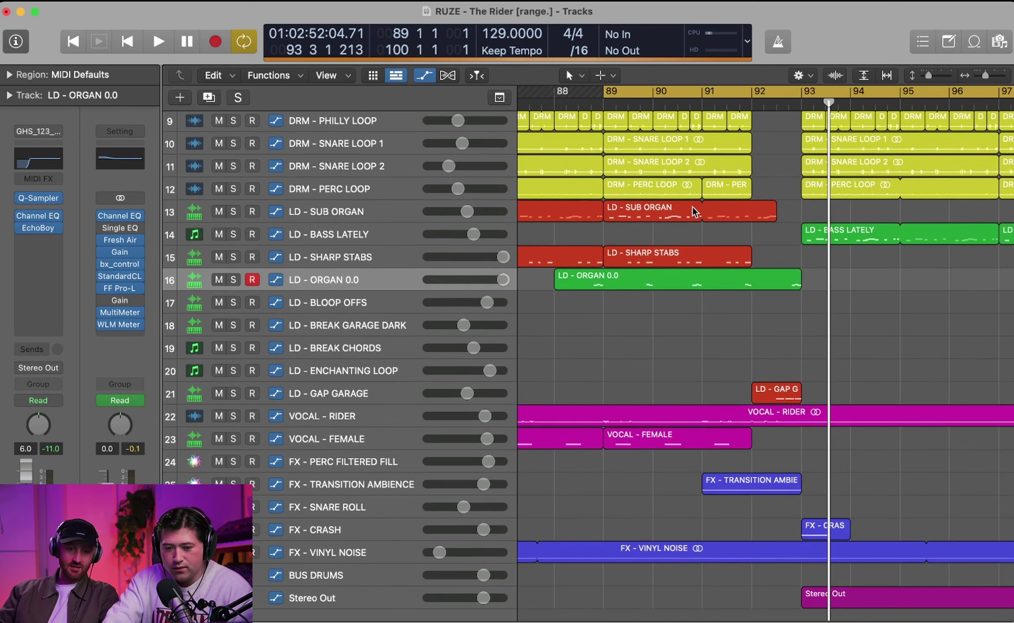
click(354, 310)
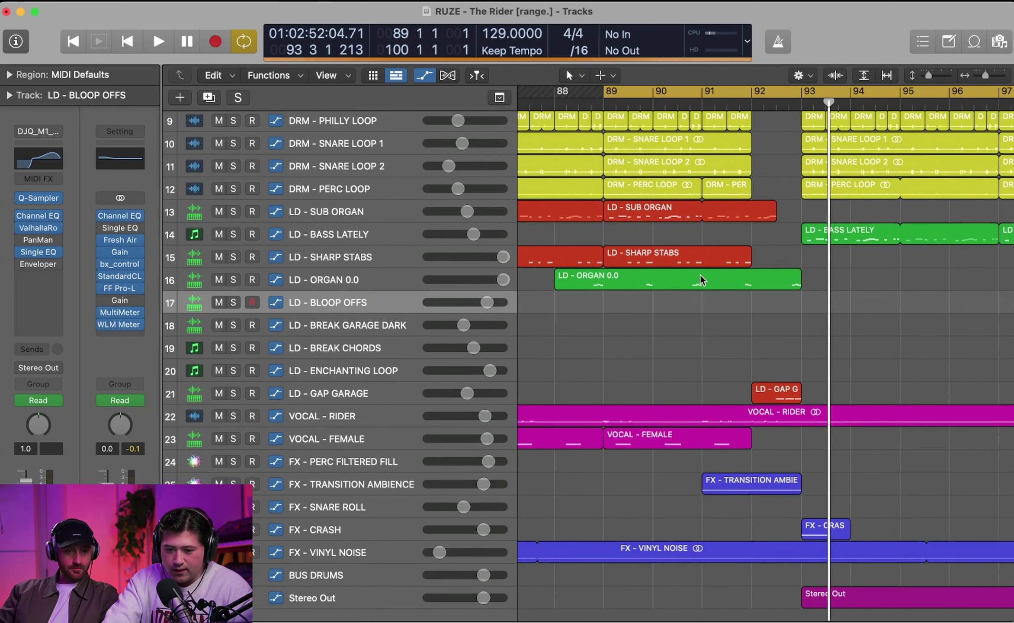
click(351, 394)
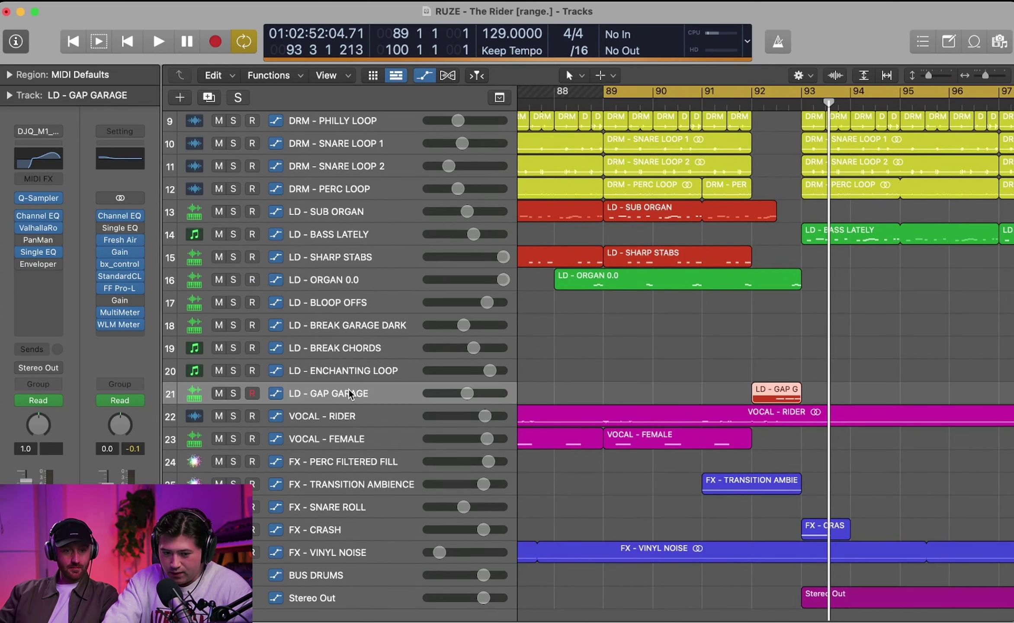
click(925, 75)
click(751, 92)
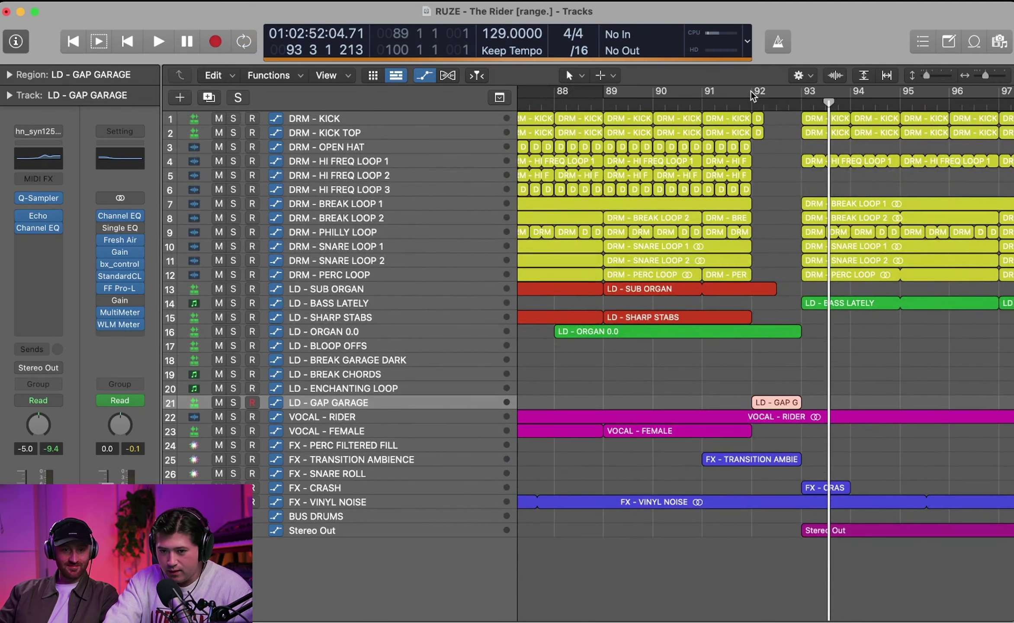
drag(751, 92, 1010, 91)
drag(928, 75, 931, 74)
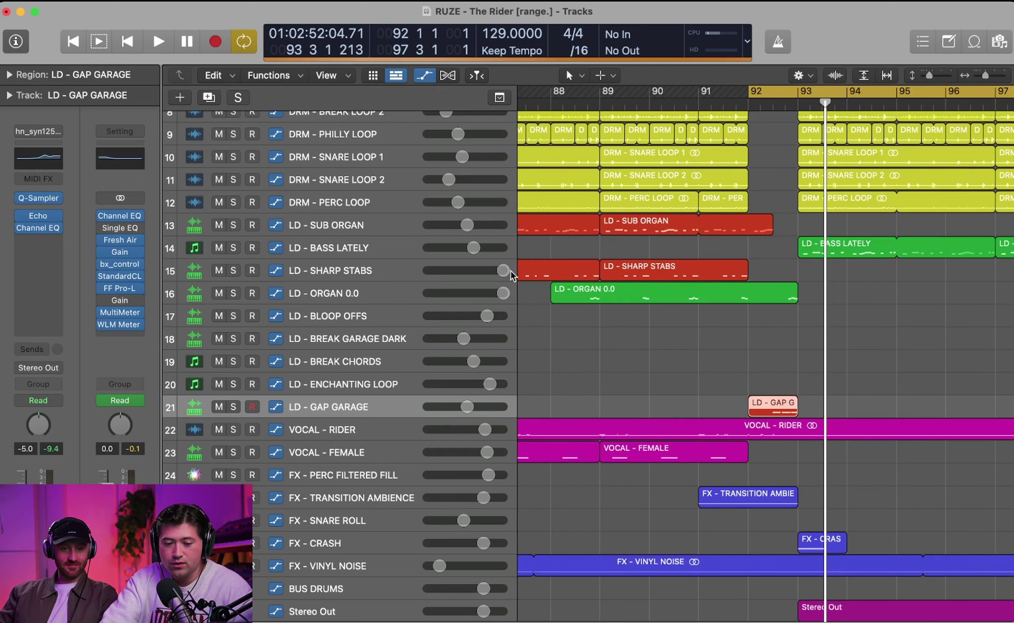
Step: Solo the LD - GAP GARAGE track and play its one-bar fill from bar 92
click(233, 406)
key(space)
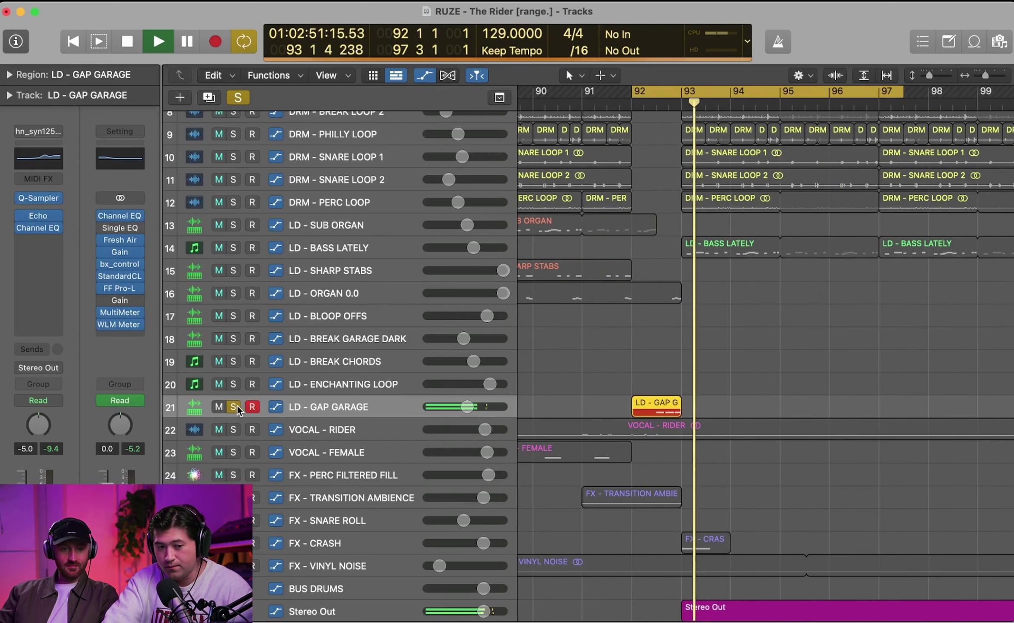
key(space)
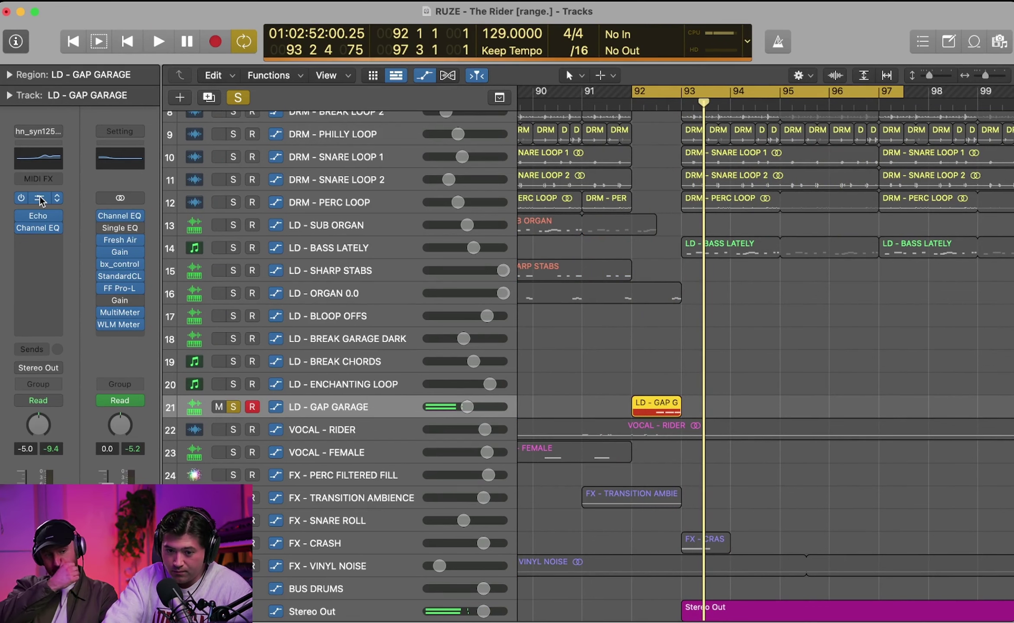
Step: Inspect LD - GAP GARAGE's Quick Sampler and audition its sample with Musical Typing, playing notes such as G2 and F2
click(40, 197)
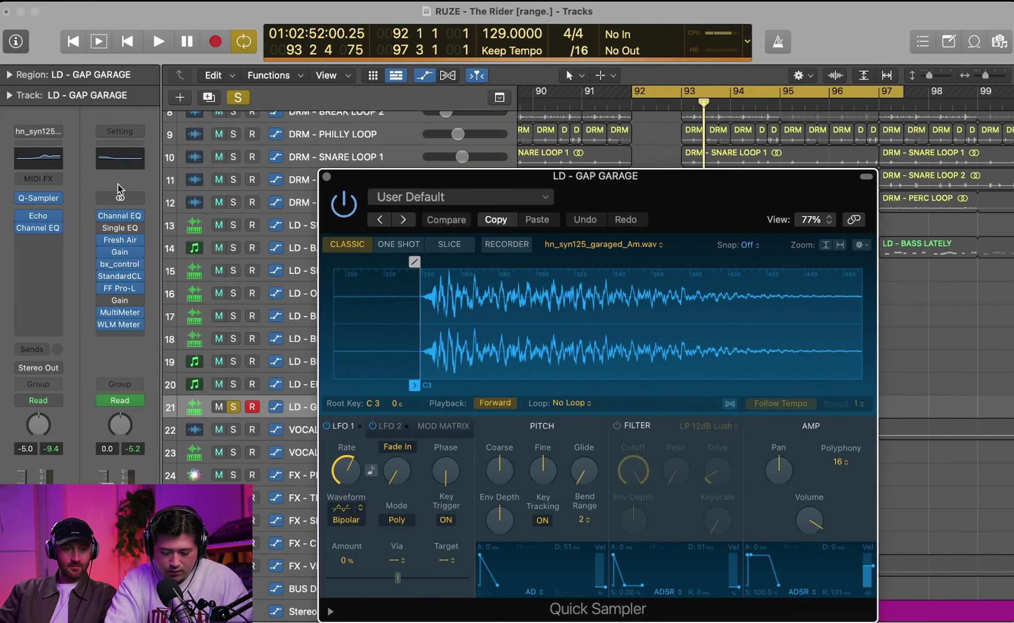
key(super+k)
key(g)
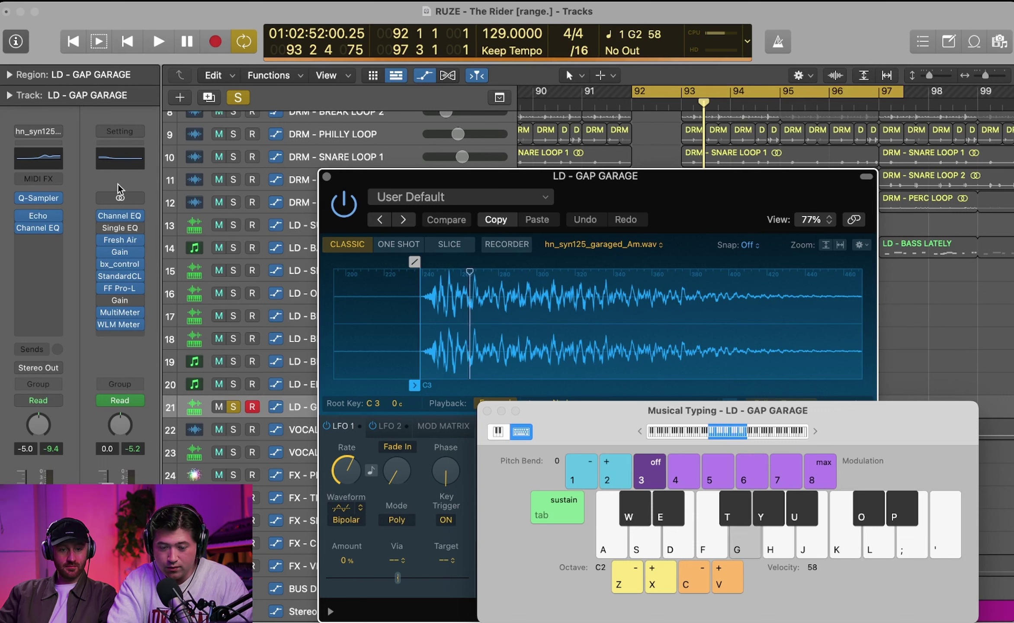
key(g)
key(g)
key(f)
key(f)
key(f)
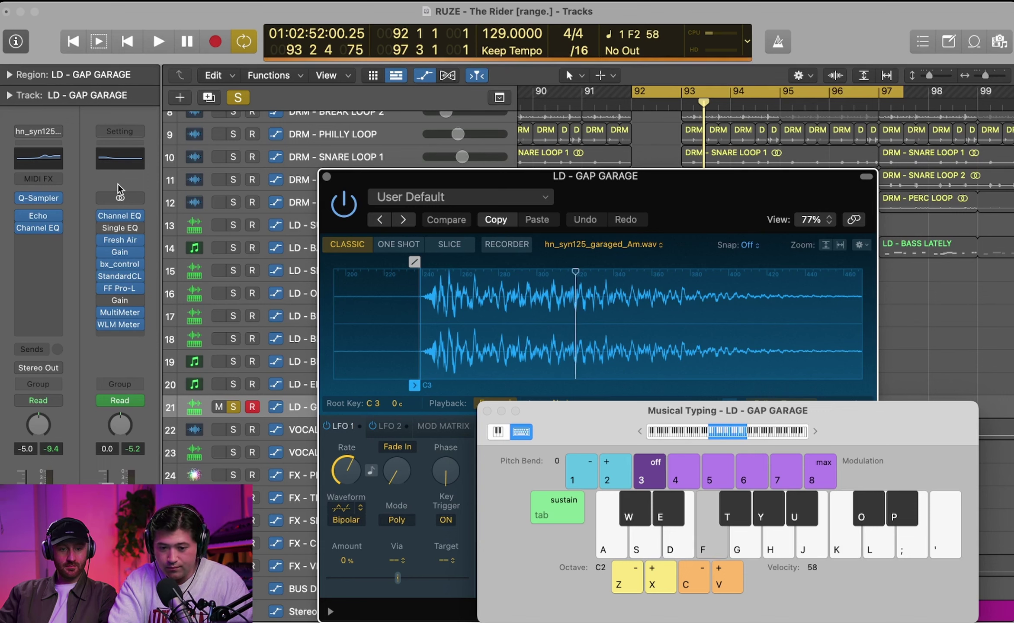
key(s)
key(k)
key(g)
key(f)
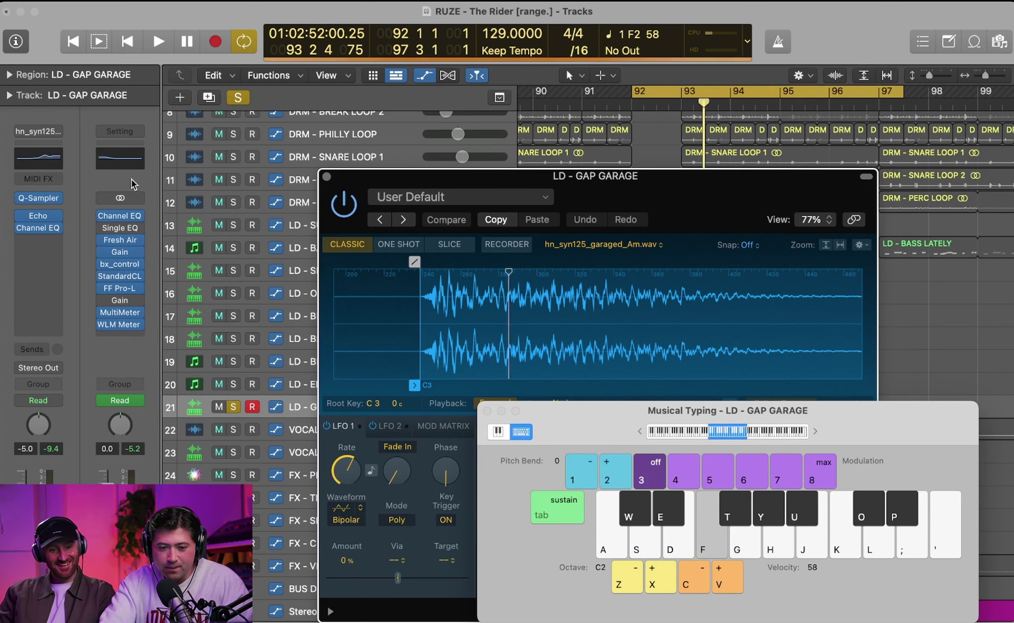
key(s)
key(g)
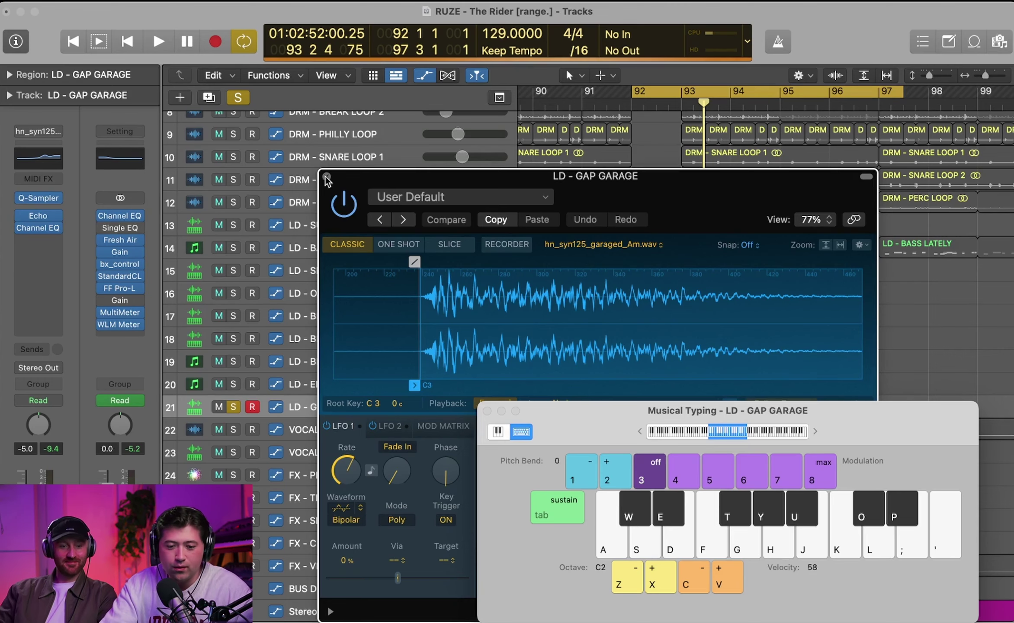
click(326, 178)
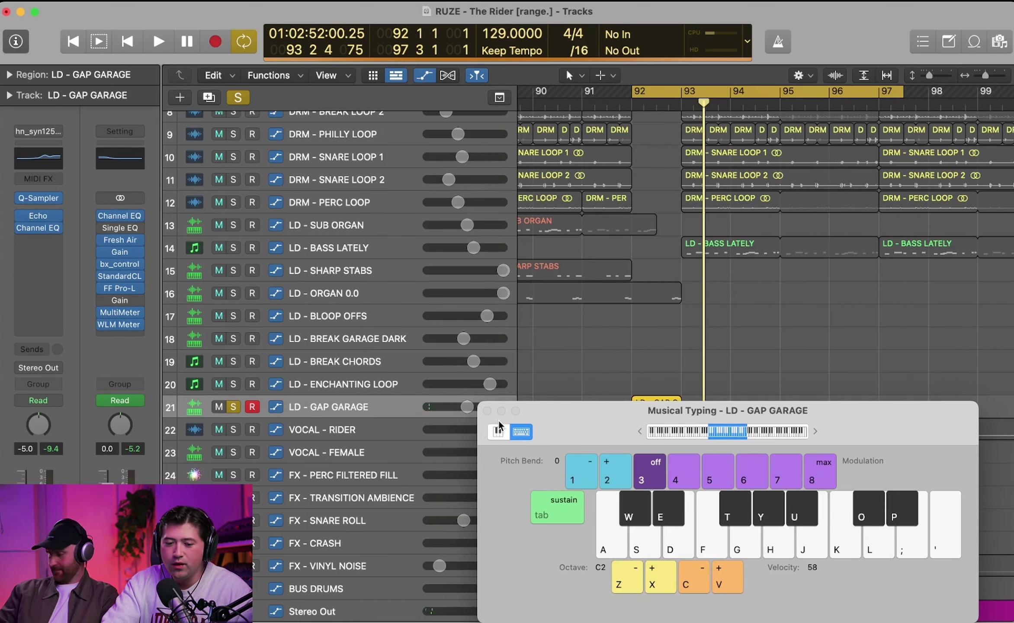
click(488, 411)
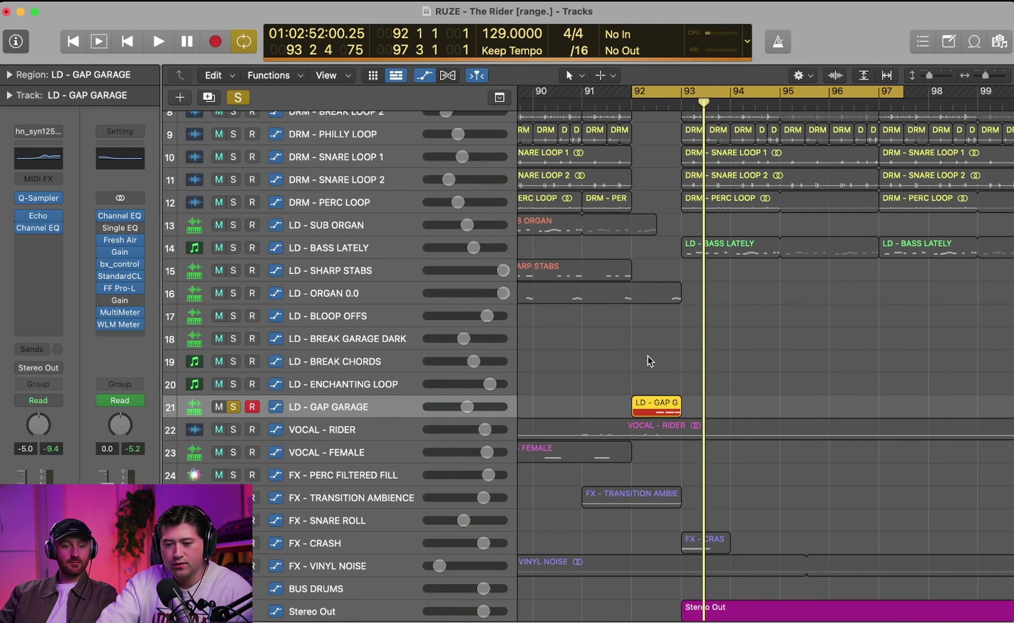
Step: Unsolo LD - GAP GARAGE, play its fill in the full mix from bar 92, and deselect the region
key(space)
click(238, 98)
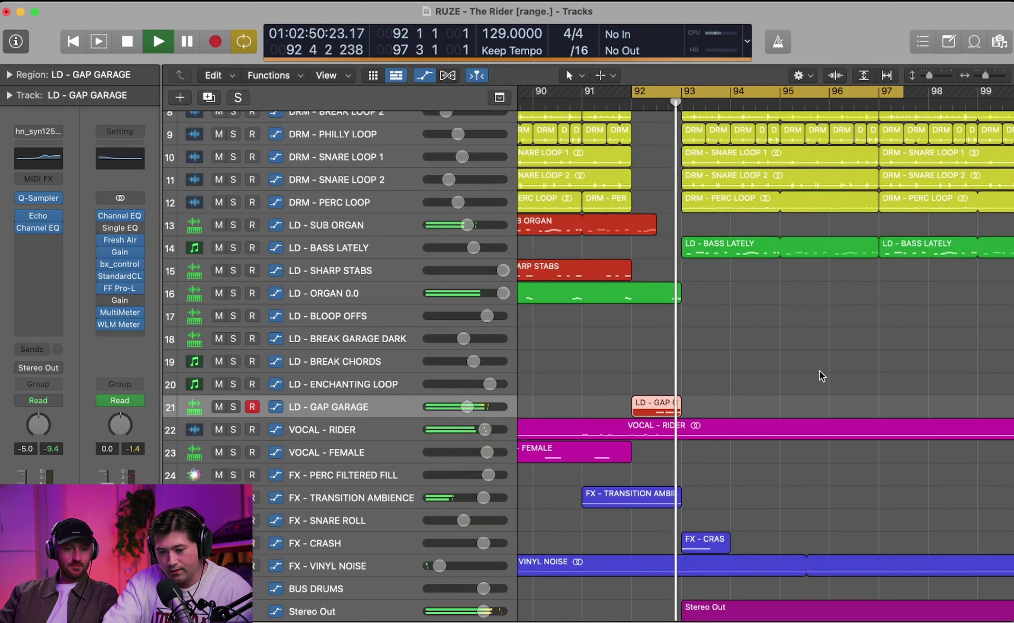
key(space)
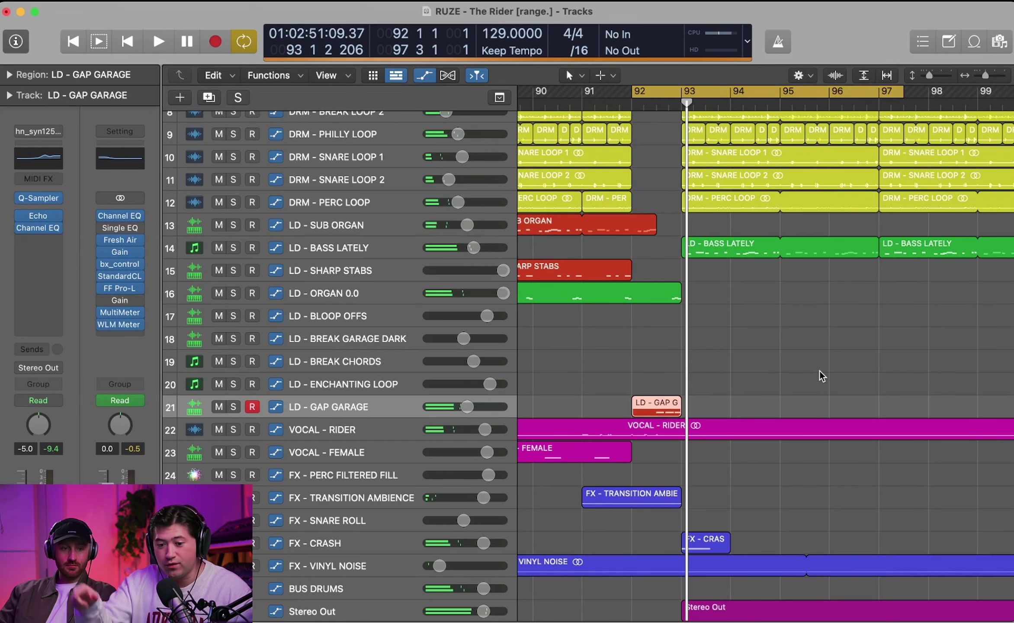
click(820, 369)
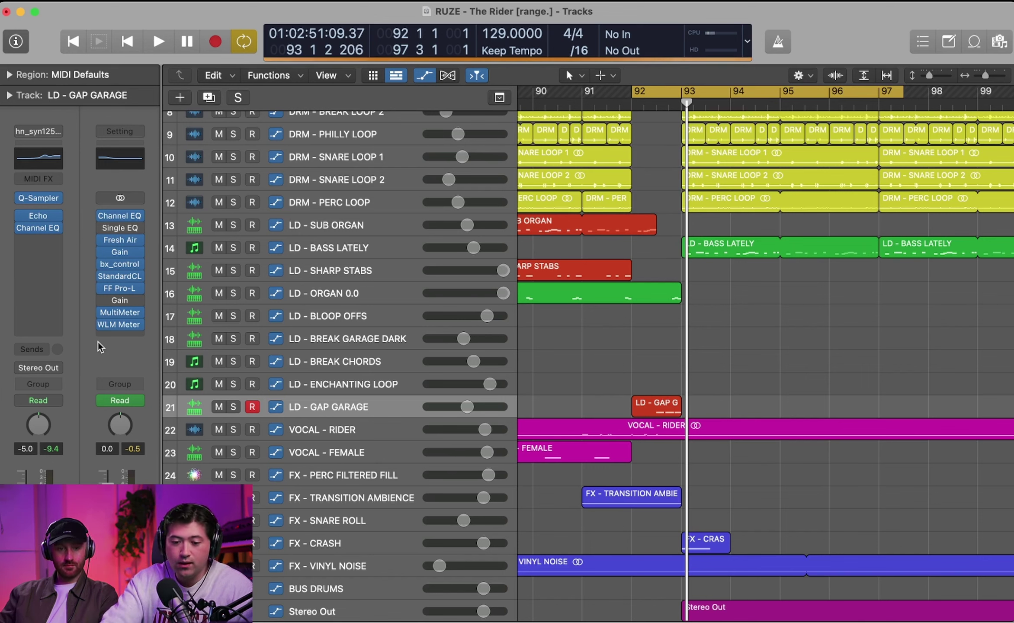
Step: Replay the full mix from bar 92 with cycle mode turned off, and go back to the break section around bars 45 to 65
key(space)
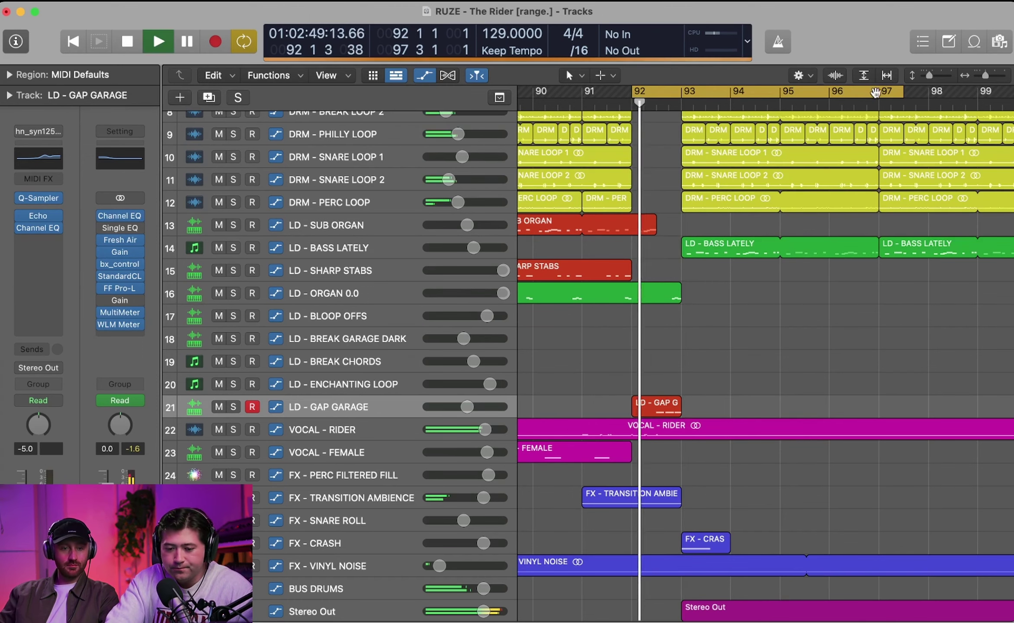
click(843, 94)
click(983, 76)
scroll(556, 302, left, 2)
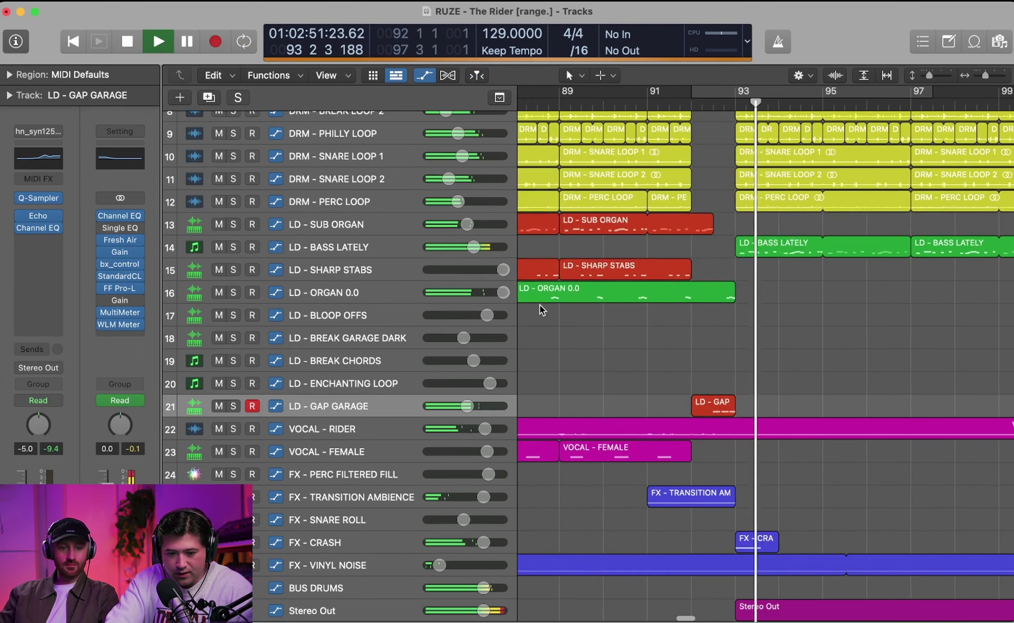
scroll(541, 306, left, 2)
key(space)
drag(986, 76, 984, 75)
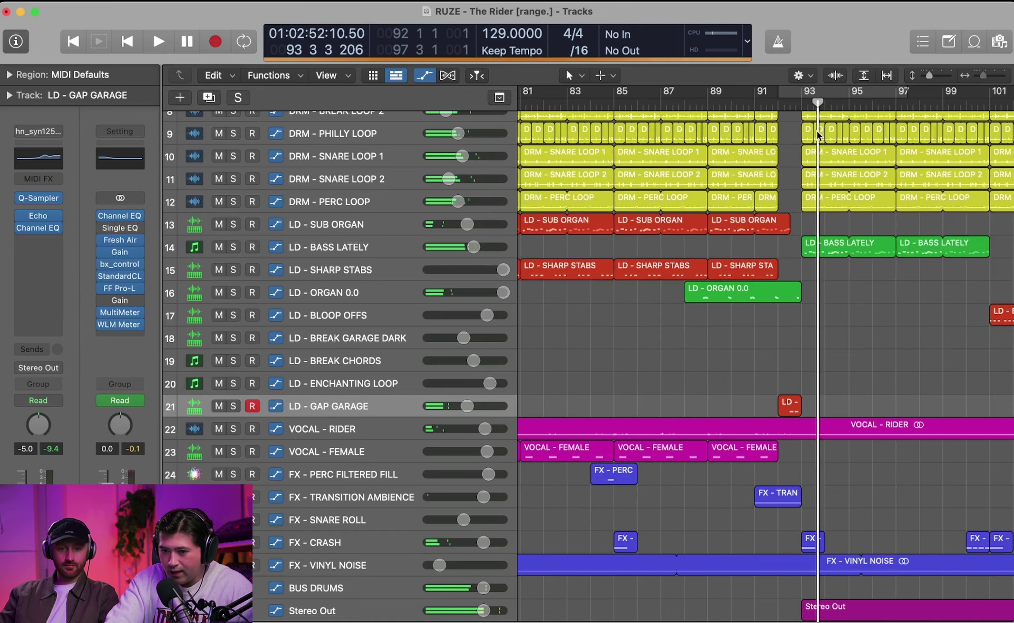
scroll(817, 132, left, 10)
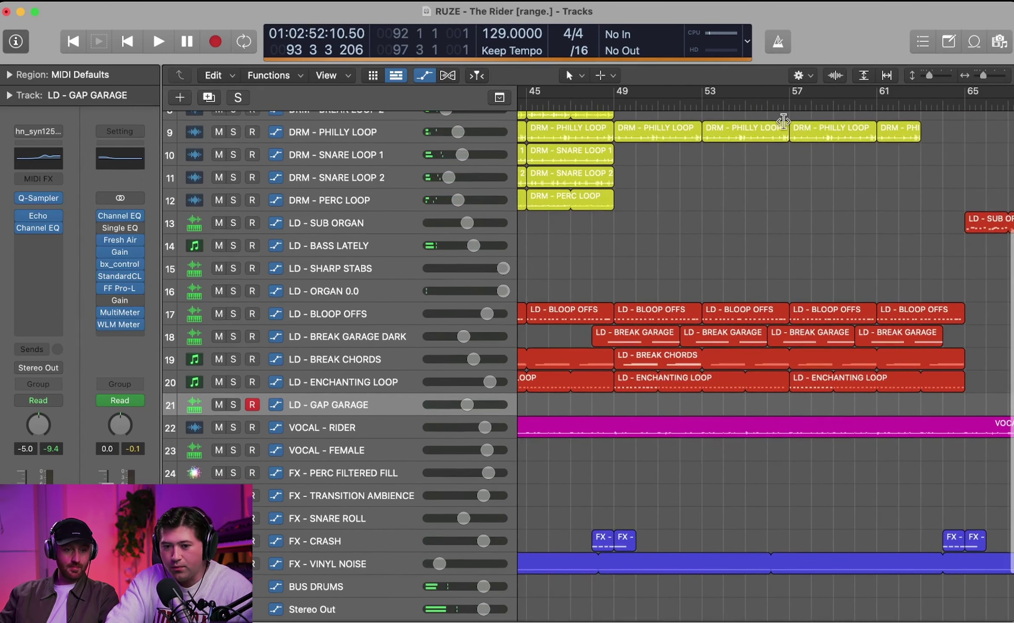
Step: Set the cycle range over the break from bar 49 to bar 69 and place the playhead at bar 69
drag(615, 93, 959, 102)
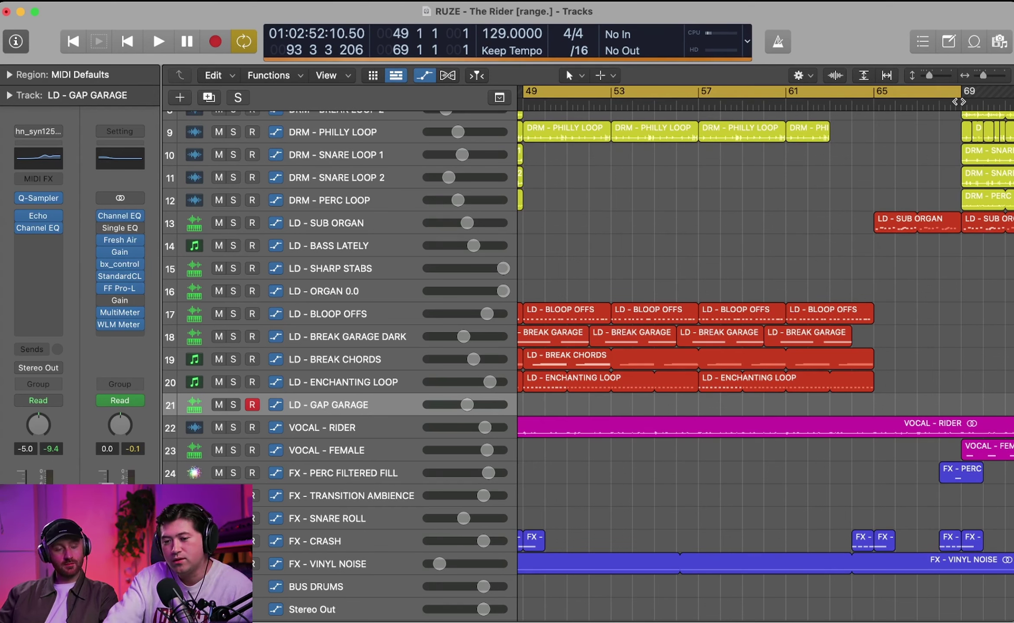
click(959, 102)
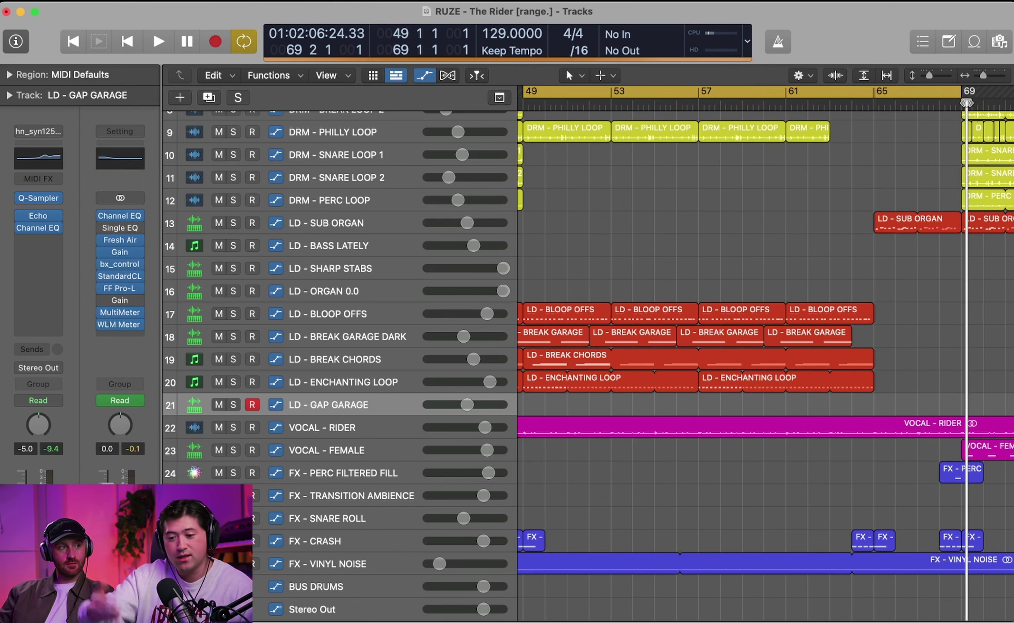
scroll(833, 161, right, 2)
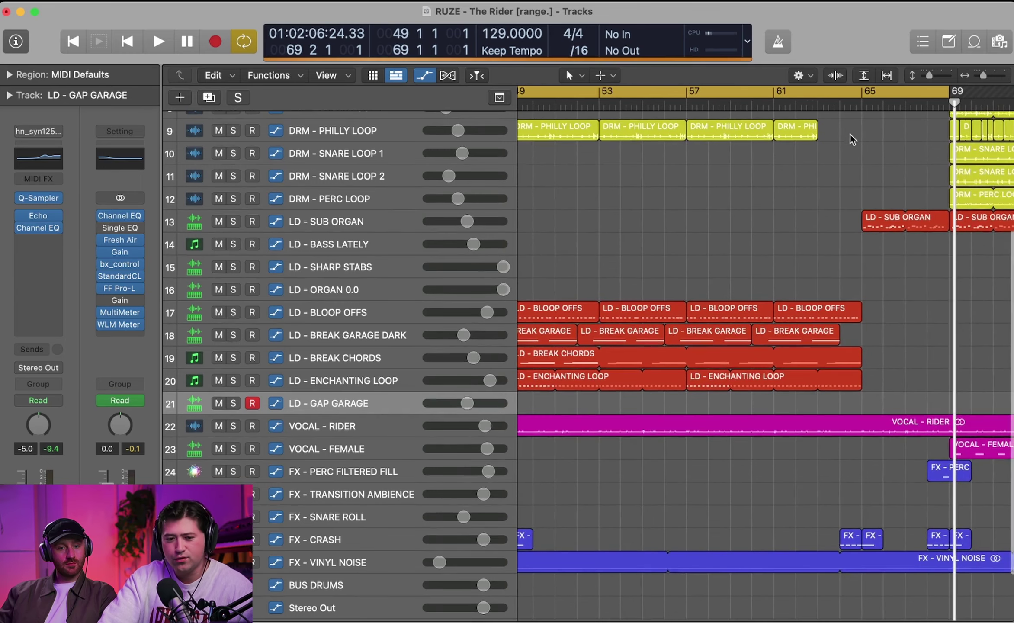
click(943, 106)
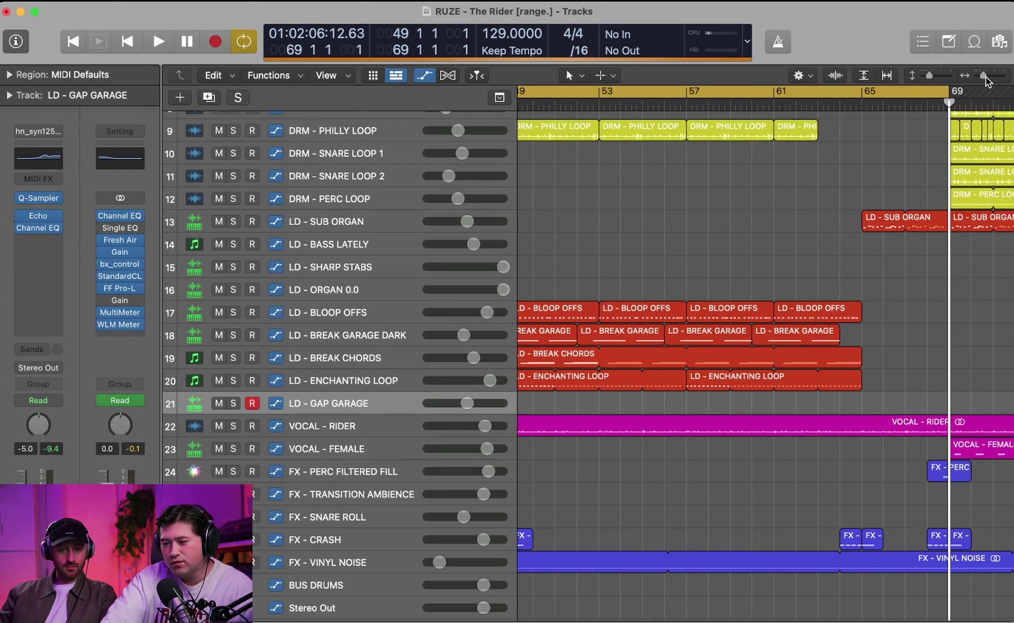
Step: Mark the break's final section by moving the playhead to about bar 65 and on to bar 69, keeping cycle mode on
drag(985, 80, 981, 78)
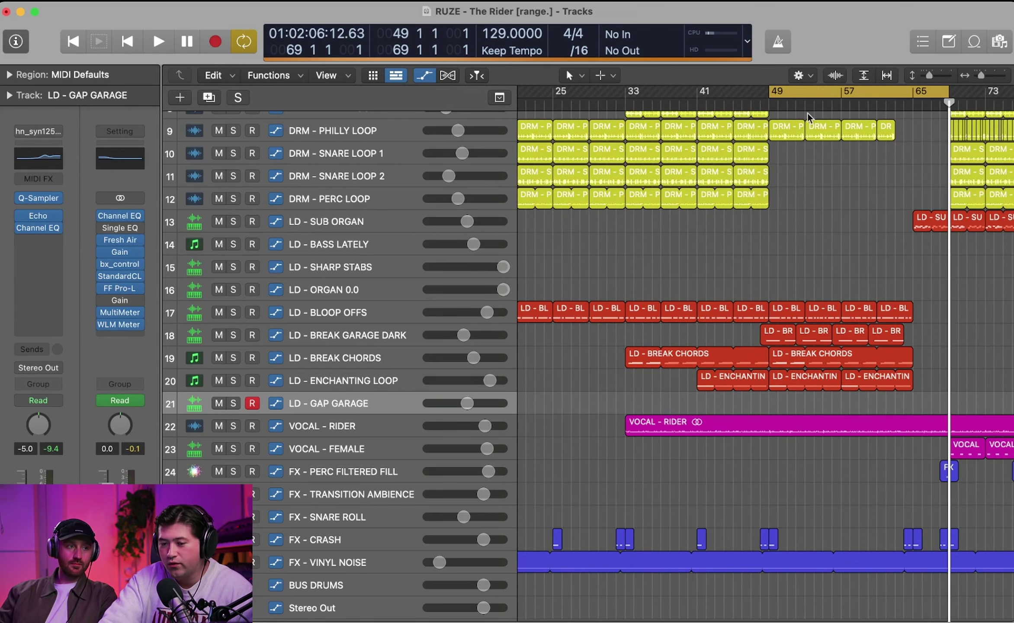
scroll(807, 113, right, 4)
click(843, 99)
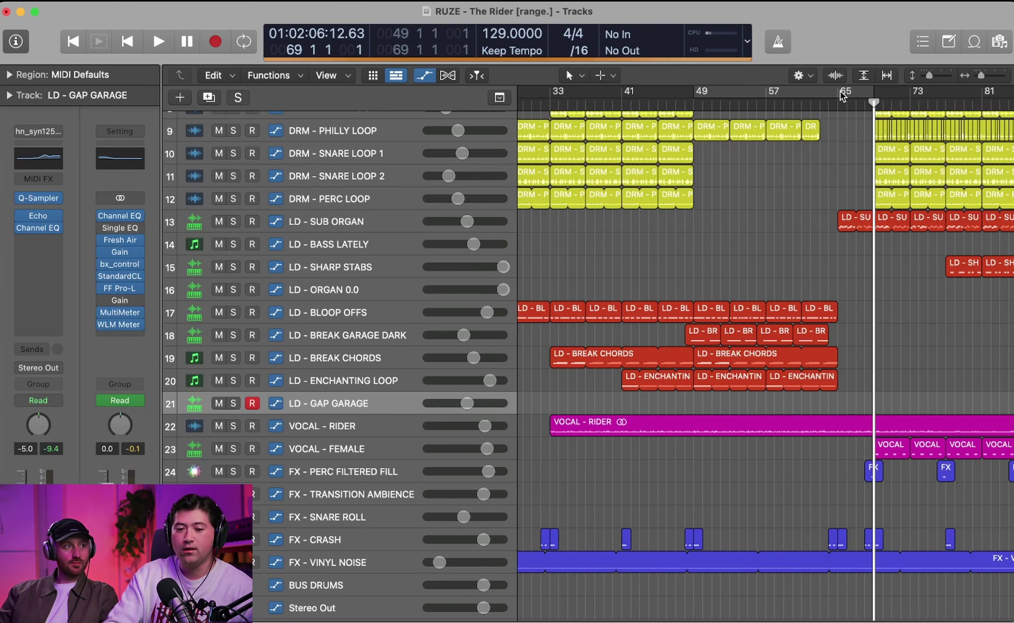
click(837, 104)
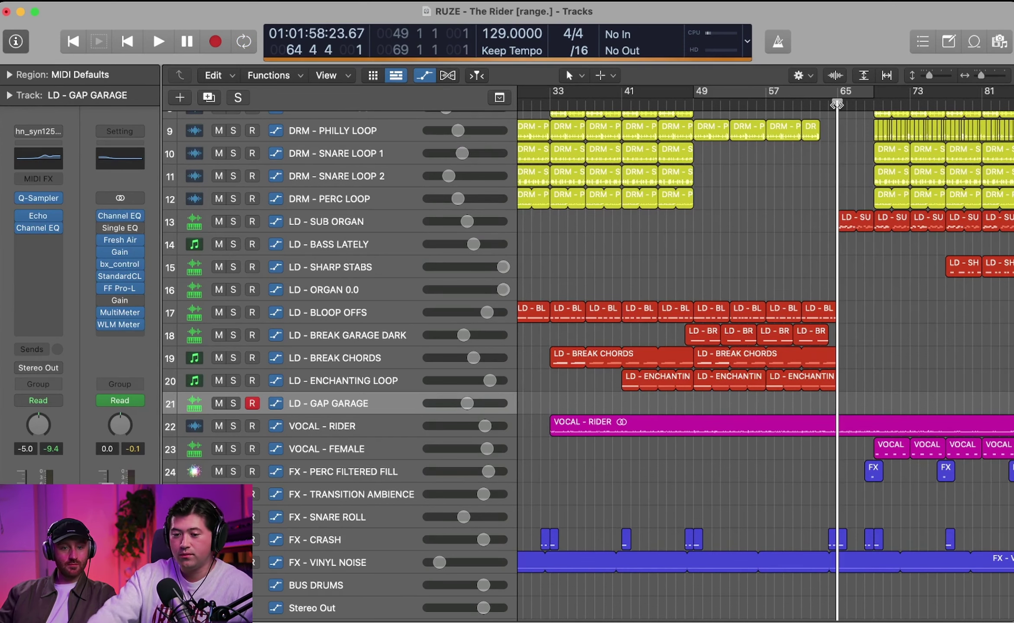
drag(836, 105, 873, 107)
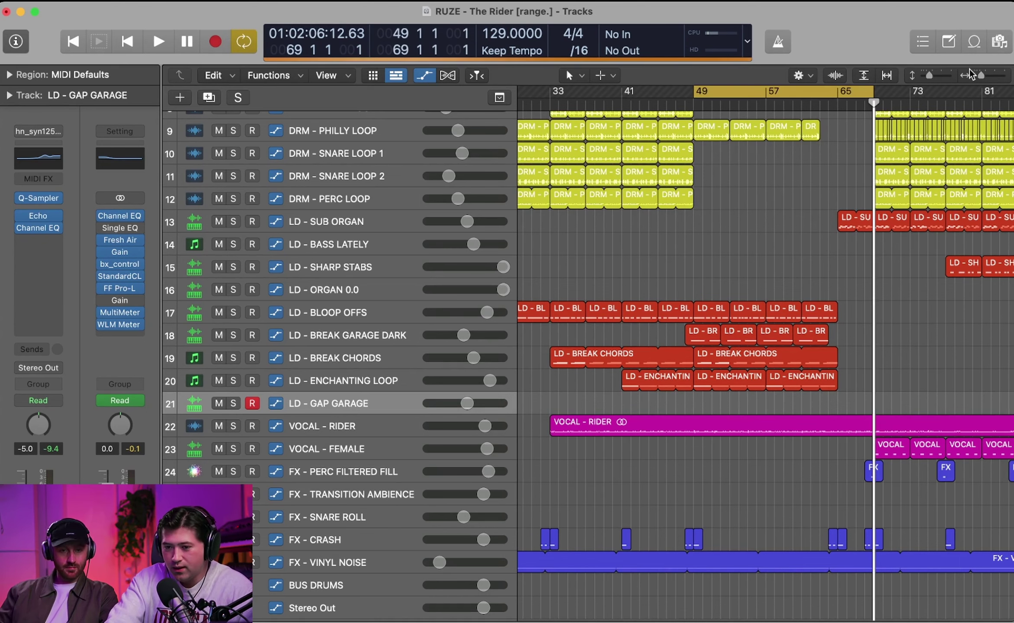
Step: Solo the LD - BLOOP OFFS track and play it with the cycle range set from bar 17 to bar 33
click(1000, 73)
scroll(464, 229, left, 4)
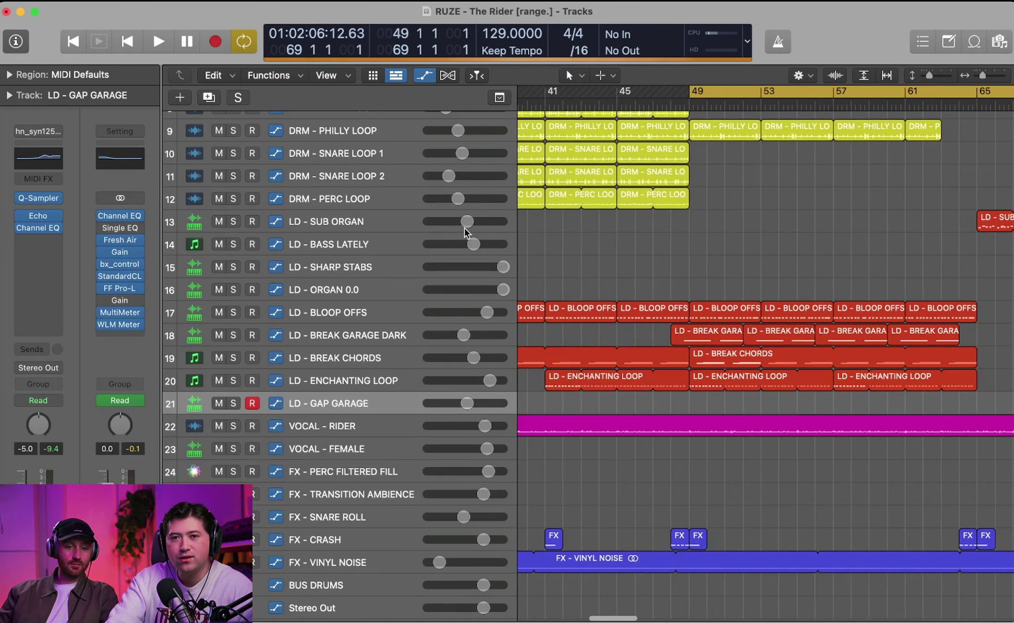
click(356, 313)
scroll(359, 311, left, 10)
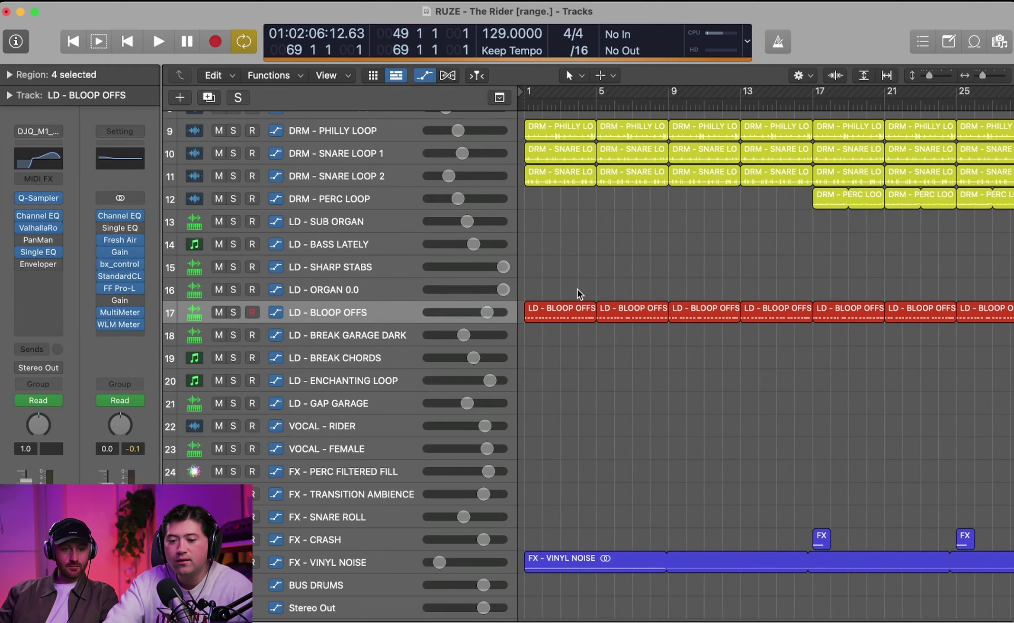
scroll(623, 279, right, 4)
drag(716, 92, 976, 96)
click(236, 311)
key(space)
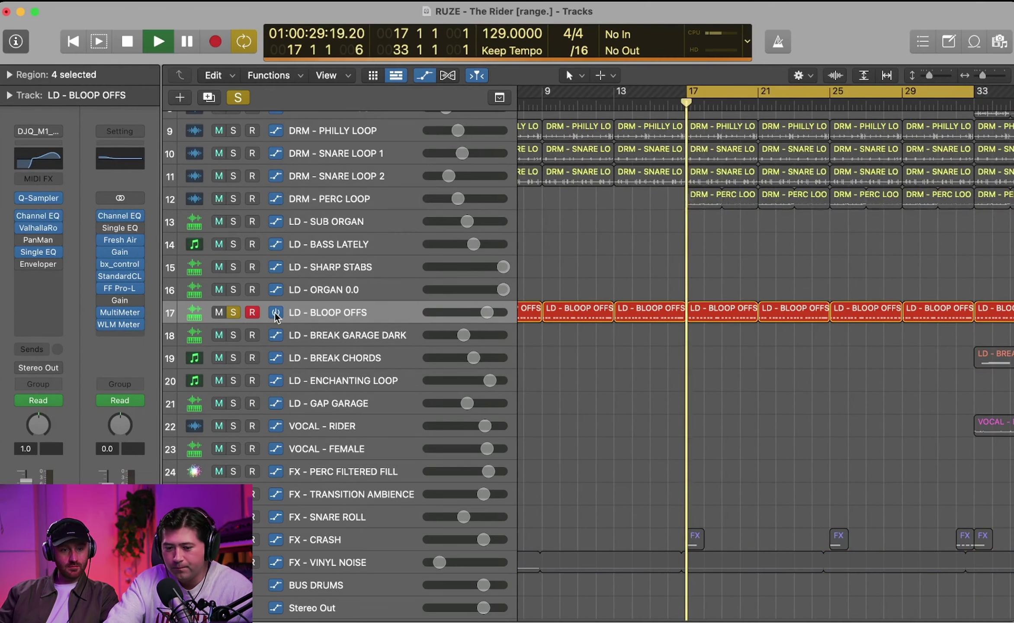
Step: Unsolo LD - BLOOP OFFS and play the full mix, continuing from bar 33 with cycle mode off and no region selected
click(238, 97)
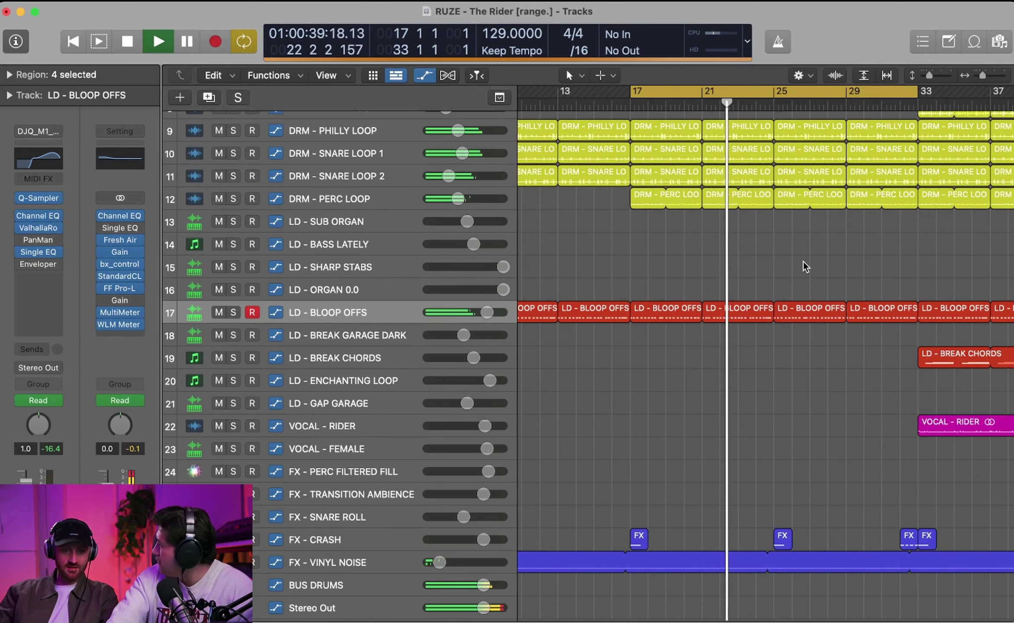
scroll(789, 192, right, 3)
click(775, 91)
click(794, 103)
scroll(735, 246, right, 3)
click(731, 248)
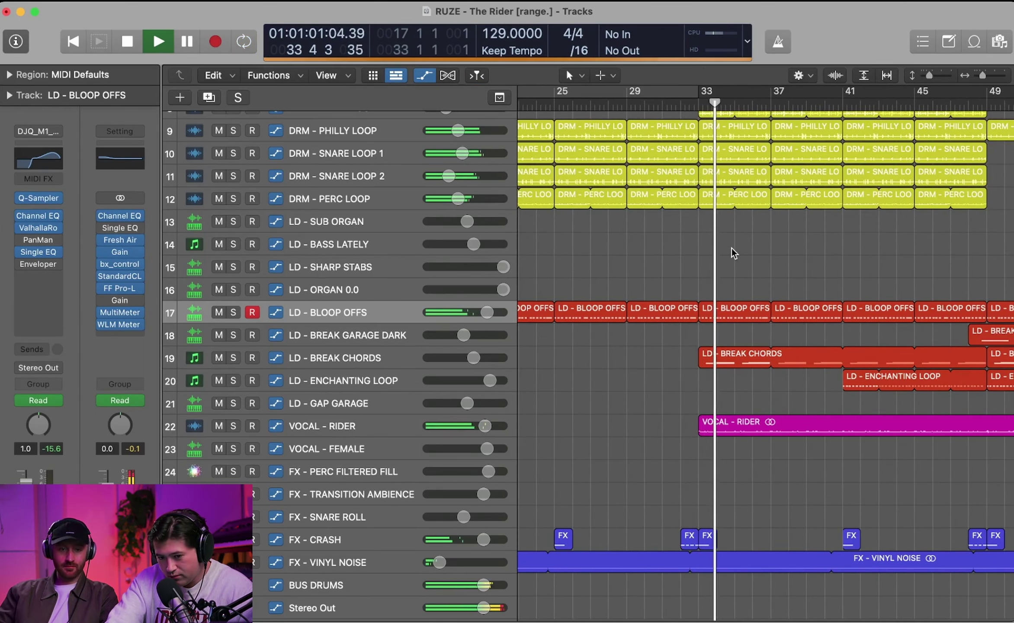
scroll(762, 283, right, 3)
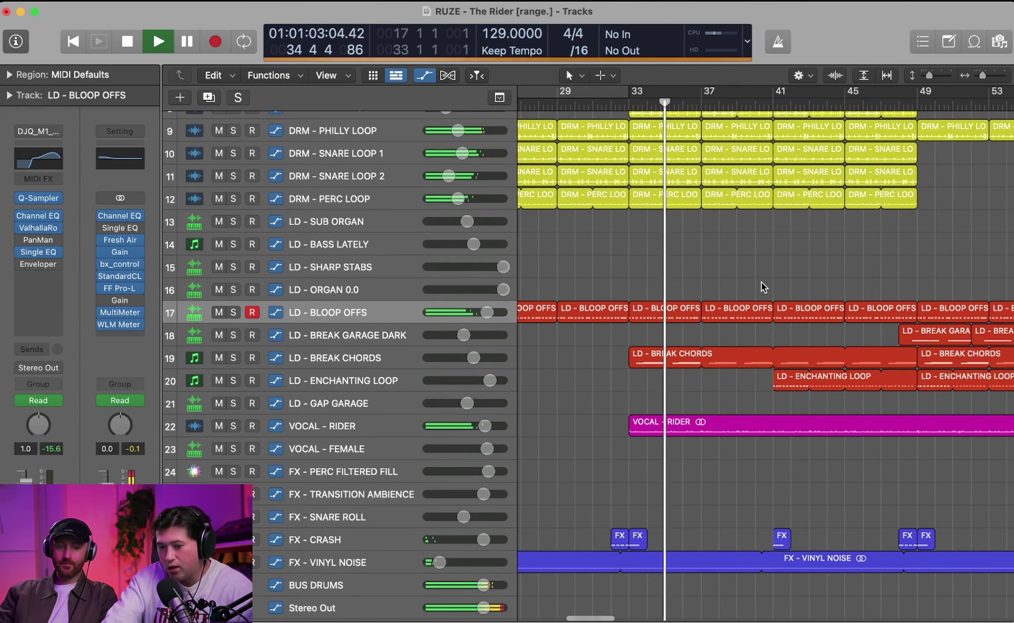
Step: Solo LD - BREAK CHORDS during playback, show the track automation with its Single EQ frequency curve, and stop playback
click(324, 357)
click(233, 358)
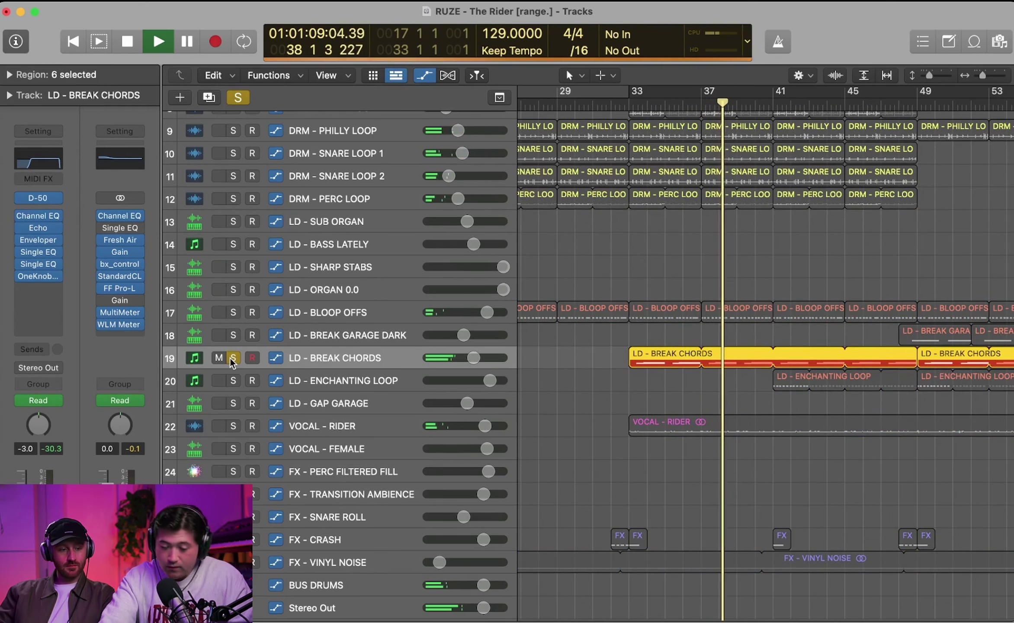
key(super+f)
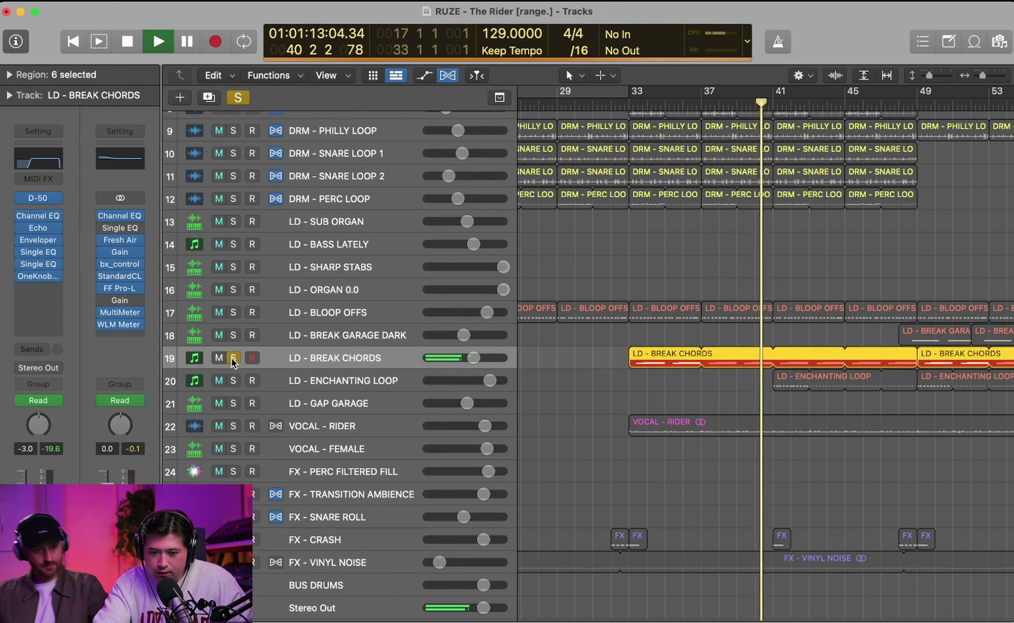
key(a)
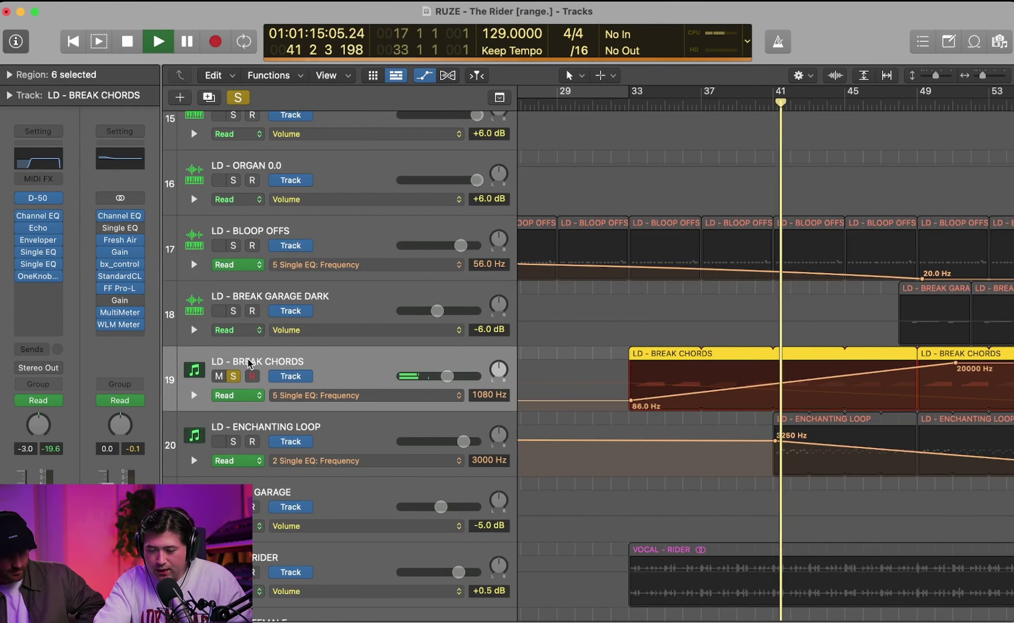
key(space)
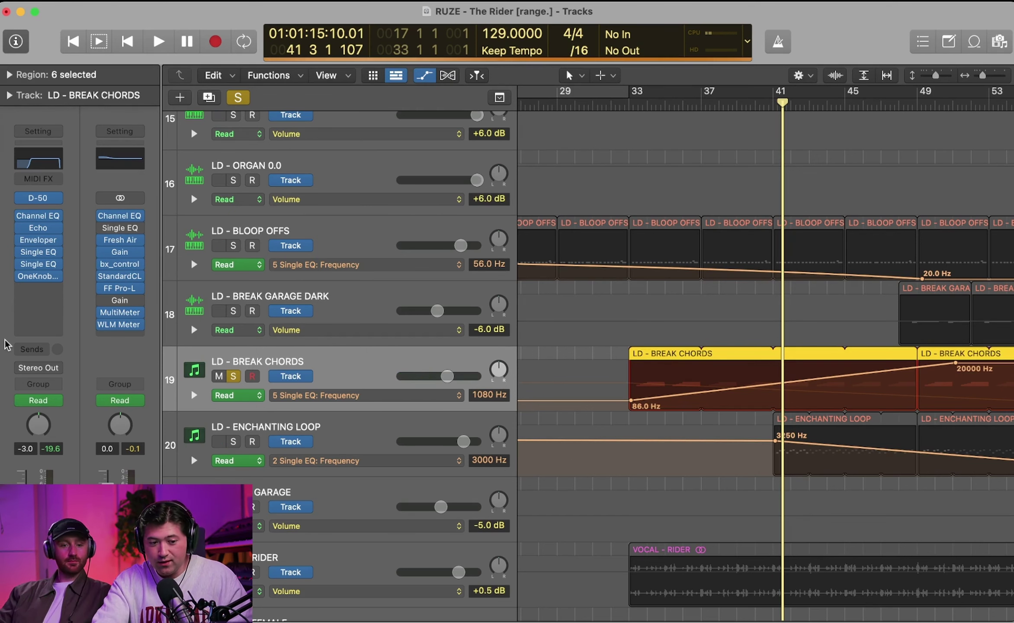
click(30, 299)
scroll(69, 519, down, 5)
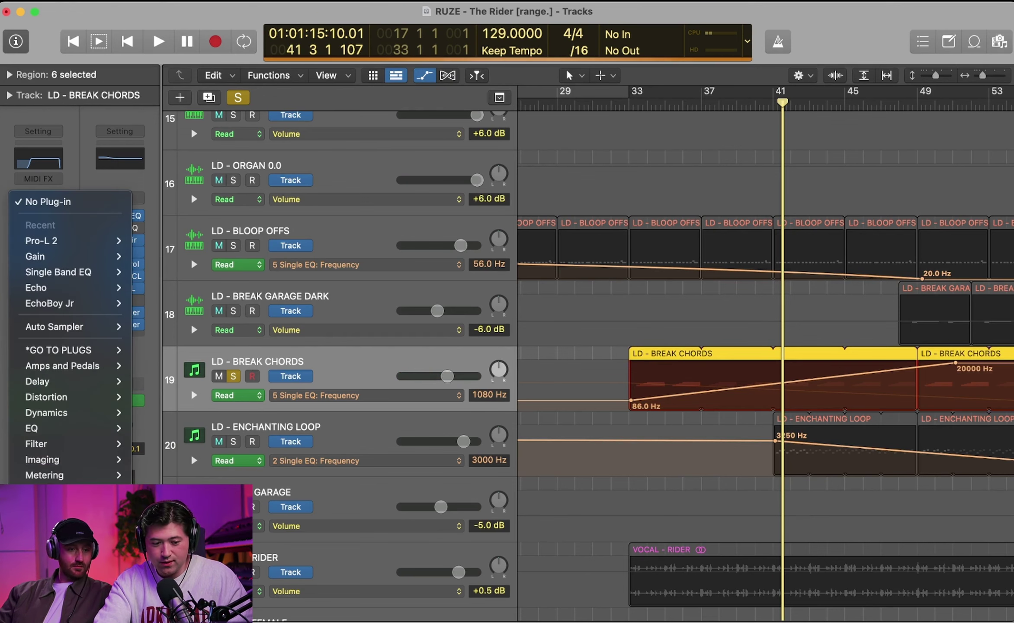
click(369, 363)
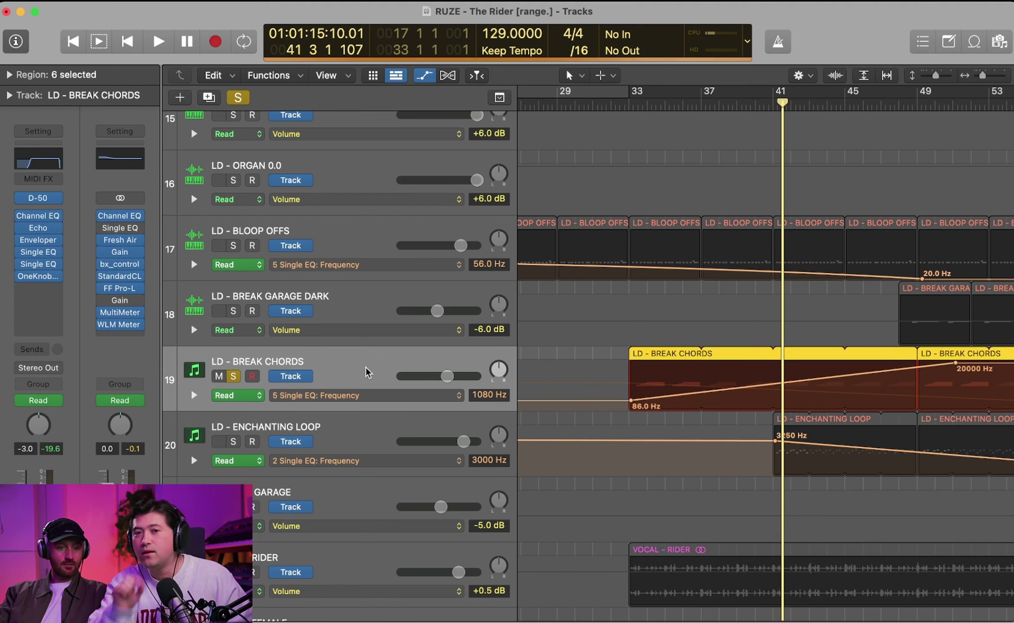
Step: Play the soloed LD - BREAK CHORDS filter rise with the cycle range set from bar 33 to bar 59
scroll(755, 234, right, 4)
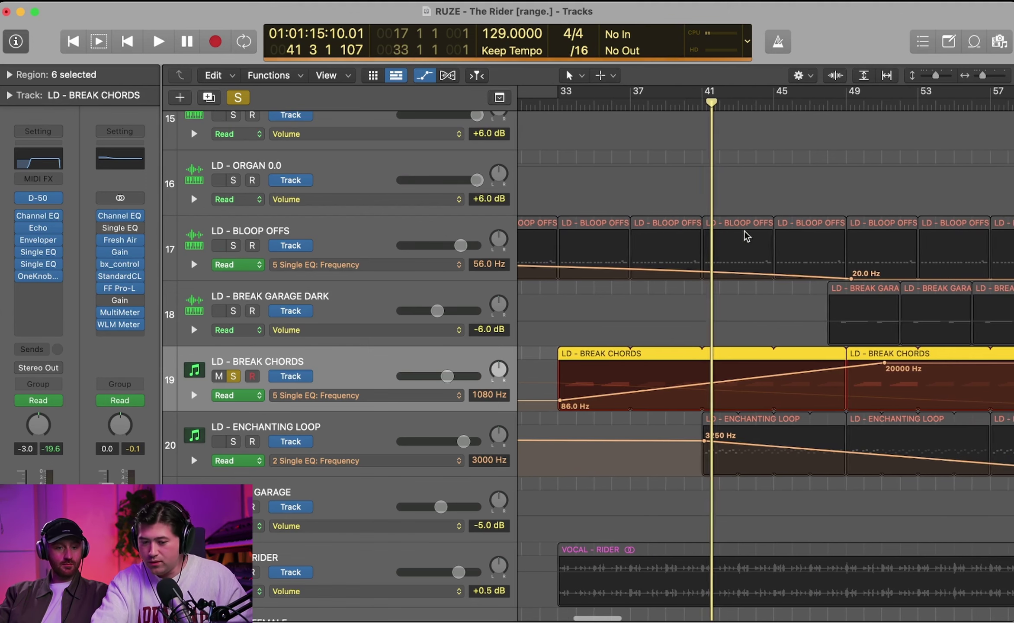
drag(552, 91, 1011, 91)
click(326, 357)
key(space)
key(space)
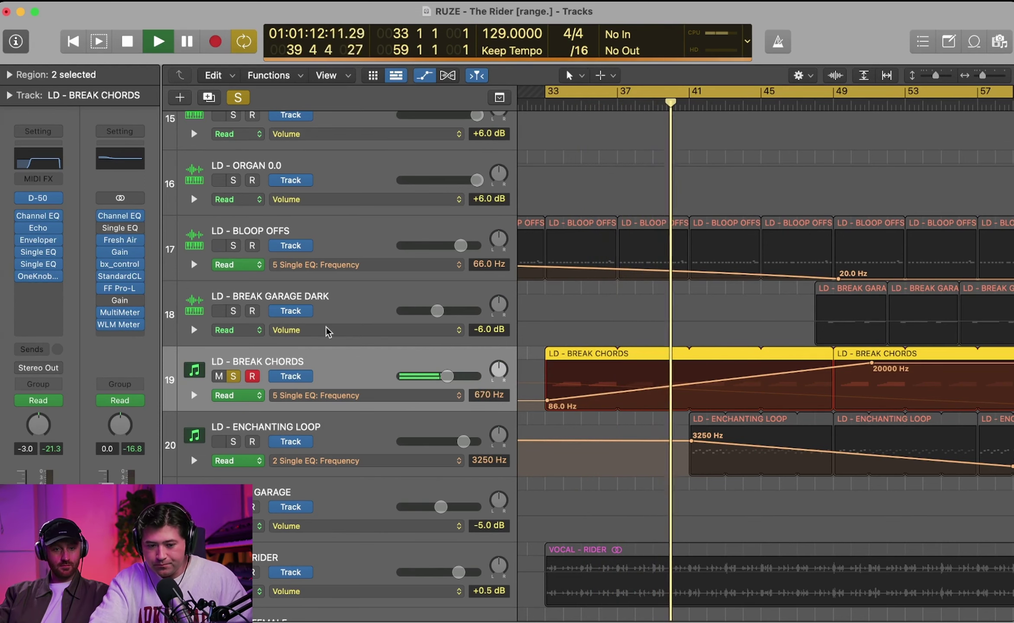
Step: Unsolo LD - BREAK CHORDS to hear it in the full mix, and solo it again
click(233, 377)
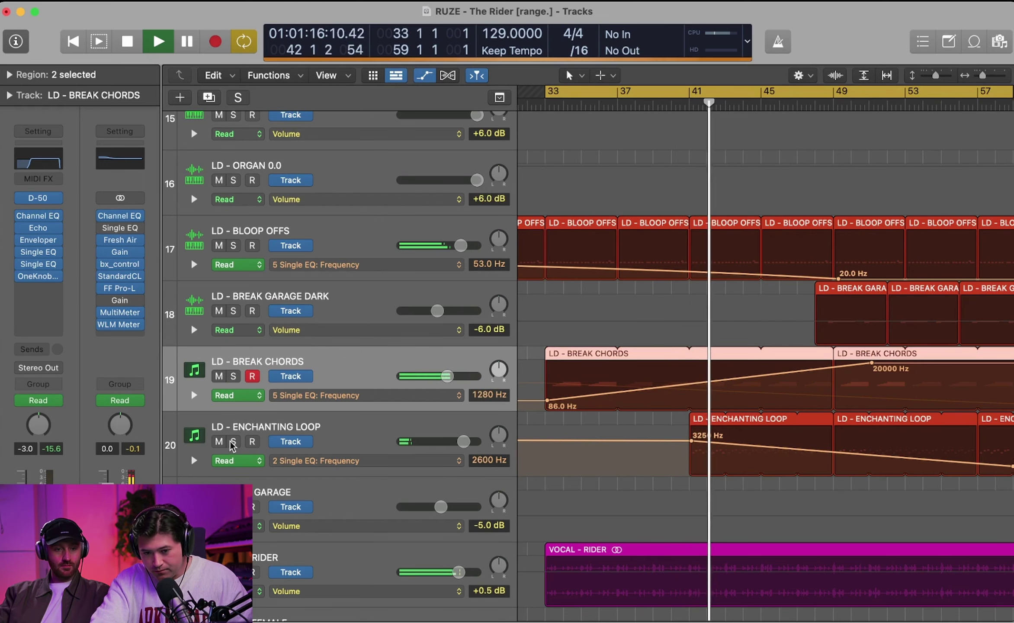
scroll(479, 305, right, 3)
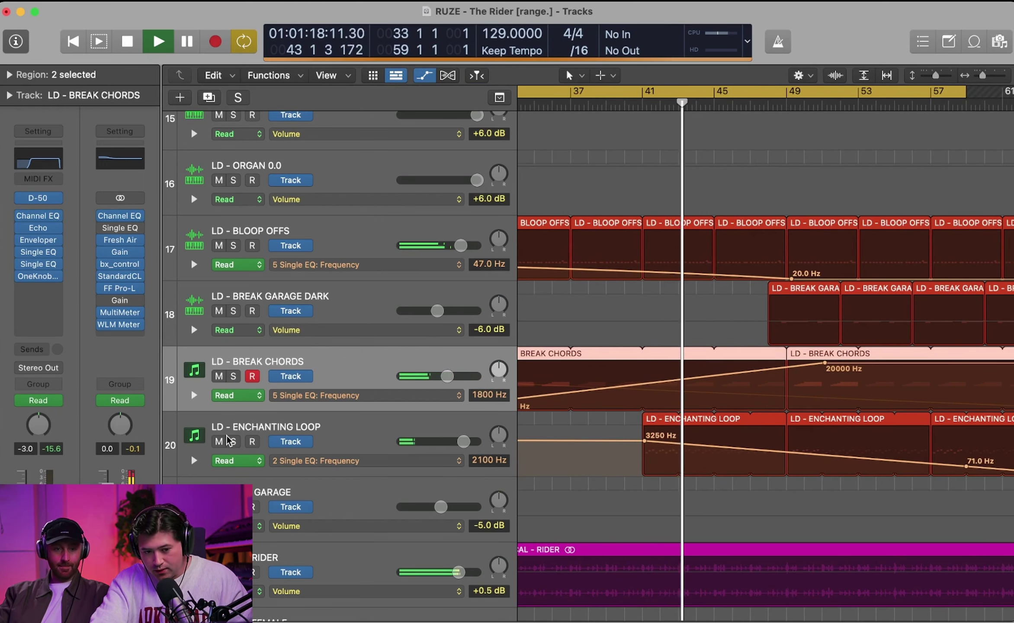
click(233, 376)
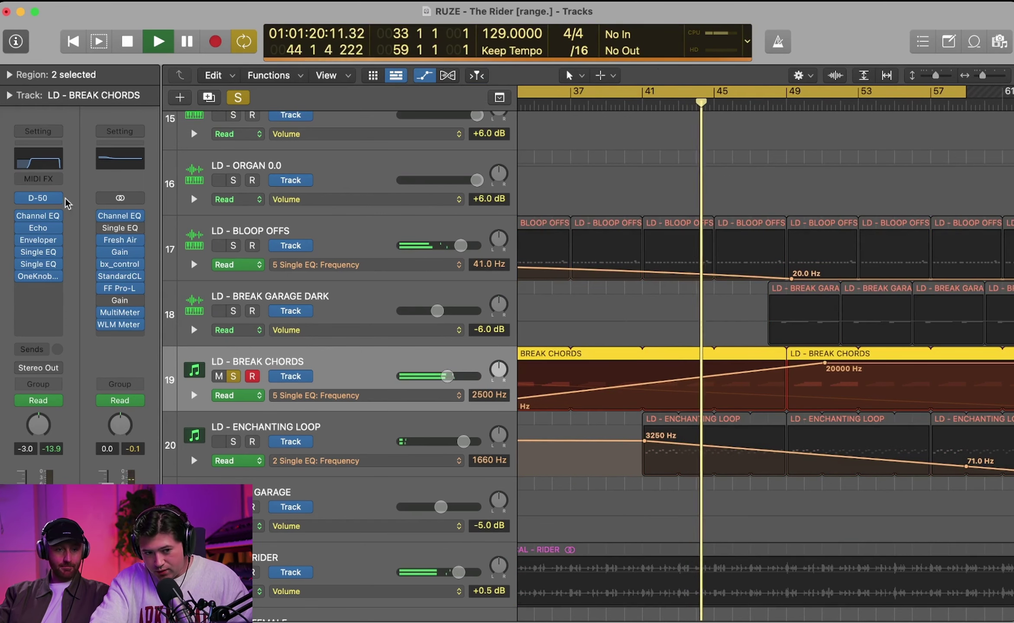
Step: Stop playback, inspect the D-50 synth on LD - BREAK CHORDS, audition notes and chords with Musical Typing, and close both windows
click(40, 200)
key(space)
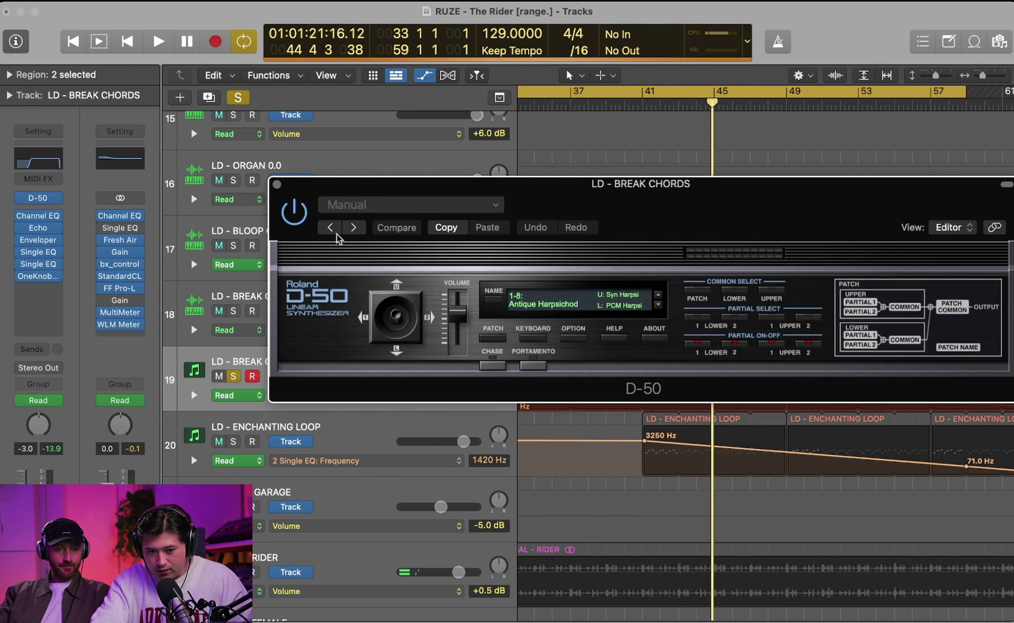
key(super+k)
key(k)
key(s)
key(f)
key(g)
key(s)
key(f)
key(h)
key(d)
key(g)
key(j)
key(f)
key(h)
key(k)
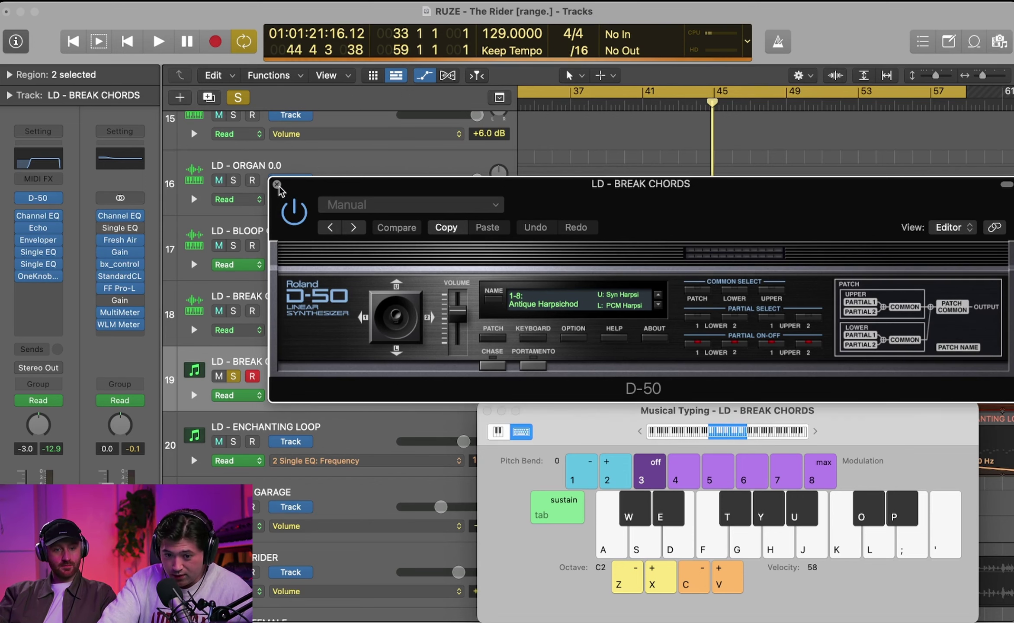
click(277, 186)
click(487, 410)
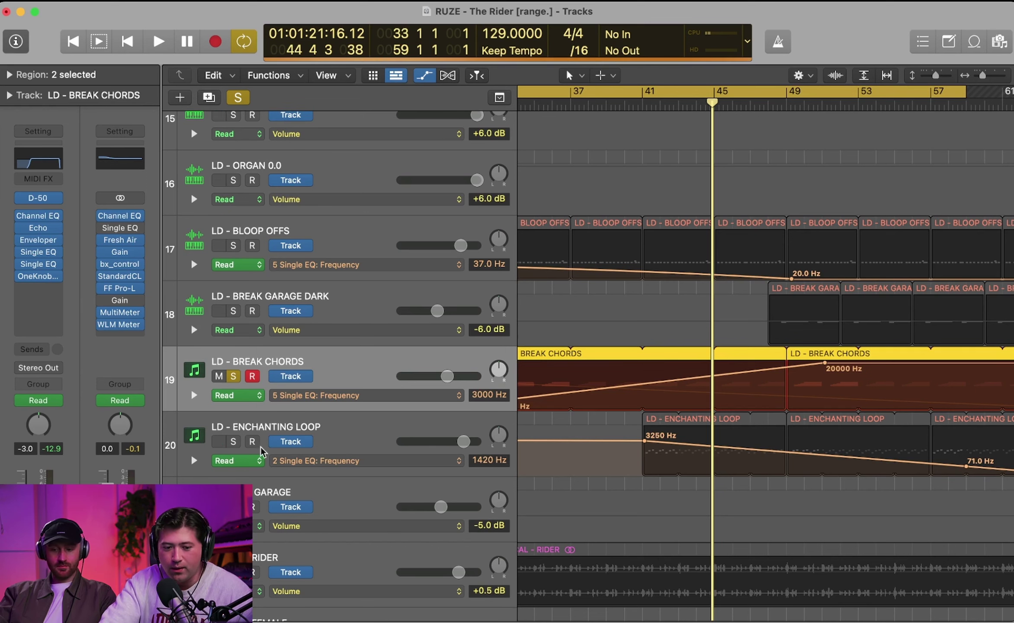
Step: Solo only LD - ENCHANTING LOOP and play it with the cycle range set from bar 45 to bar 63
click(233, 442)
click(727, 94)
drag(720, 94, 1012, 96)
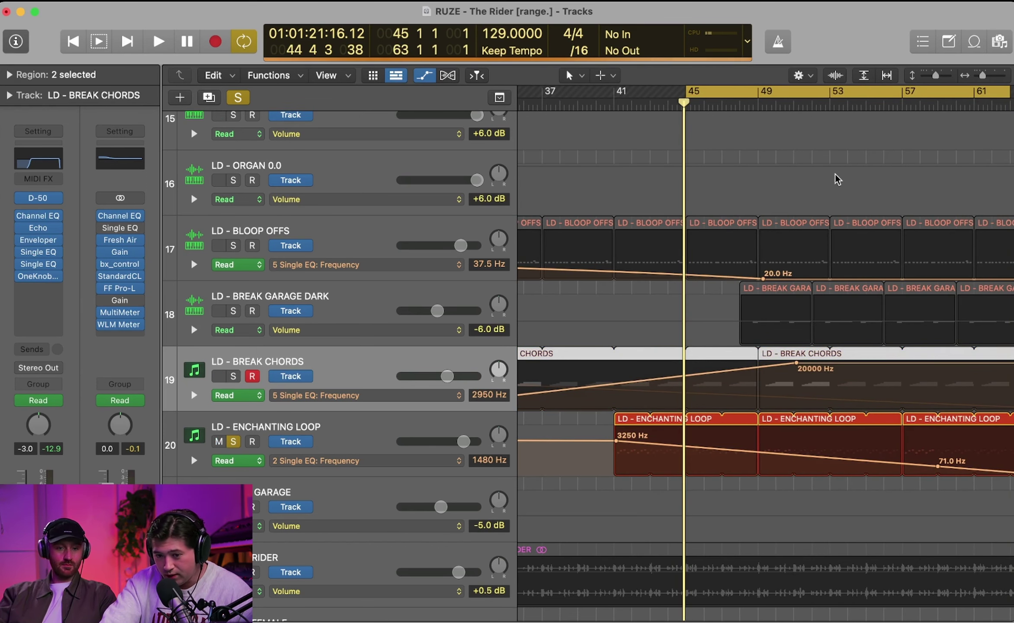
key(space)
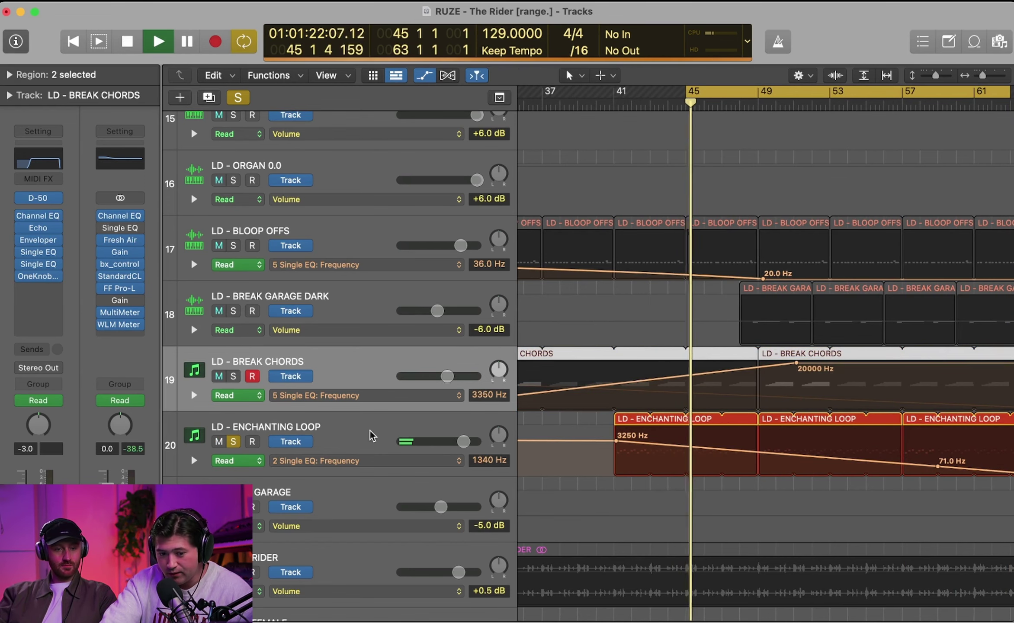
Step: Select LD - ENCHANTING LOOP and inspect the patch of its D-50 synth while it plays, closing the plug-in window when done
click(373, 433)
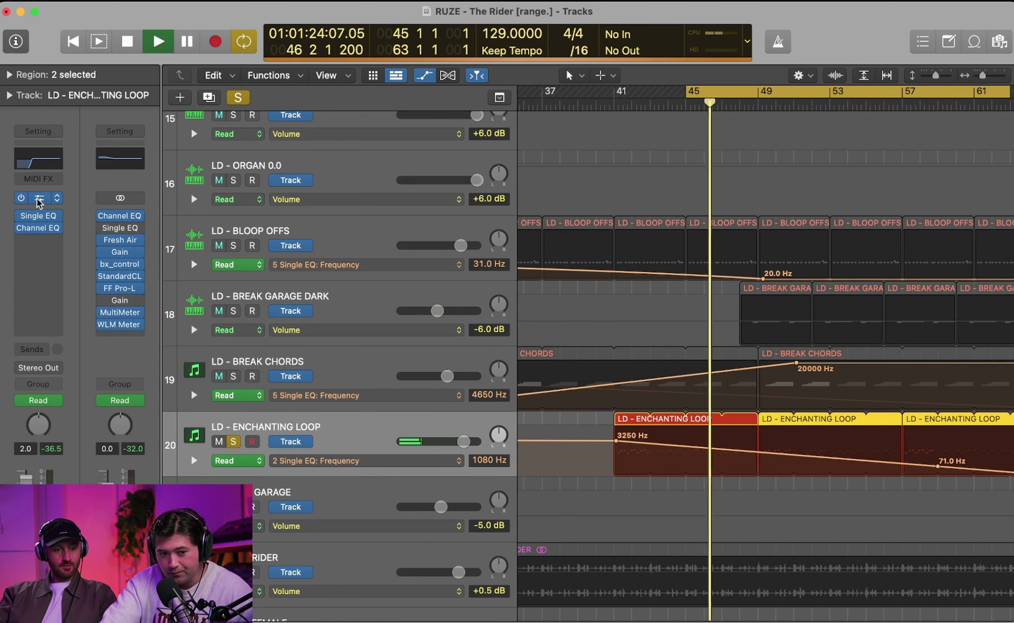
click(38, 198)
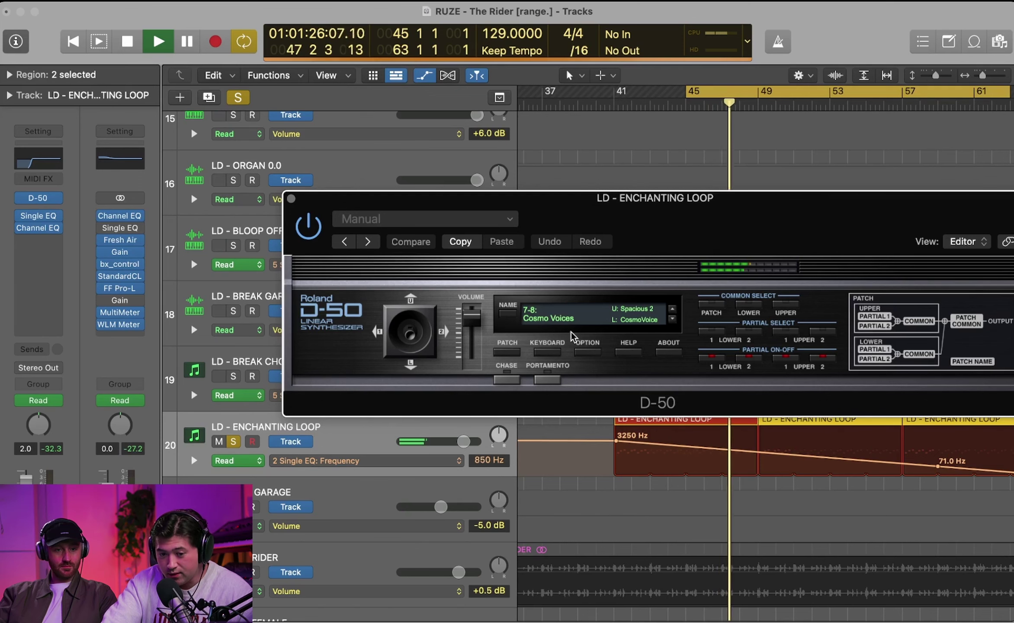
click(291, 199)
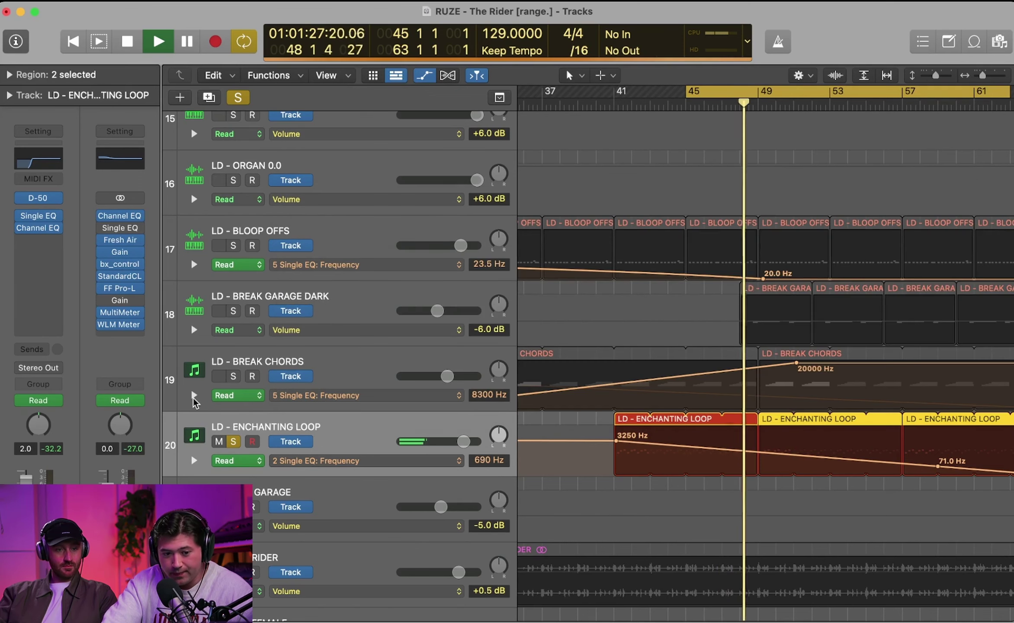
Step: Add LD - BREAK CHORDS and LD - BREAK GARAGE DARK to the solo so they sound alongside LD - ENCHANTING LOOP
click(234, 376)
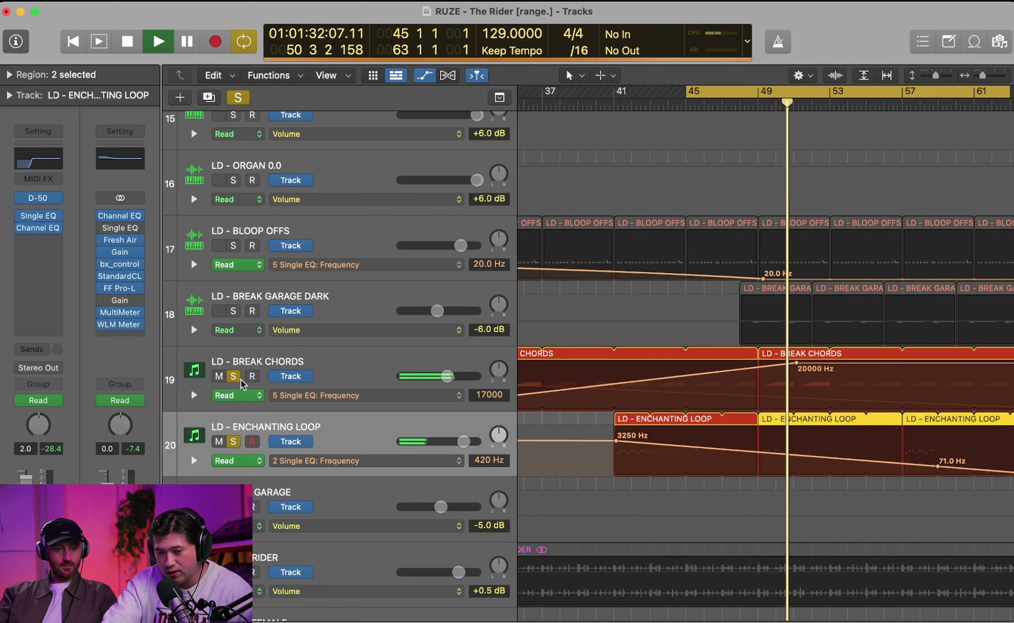
click(234, 311)
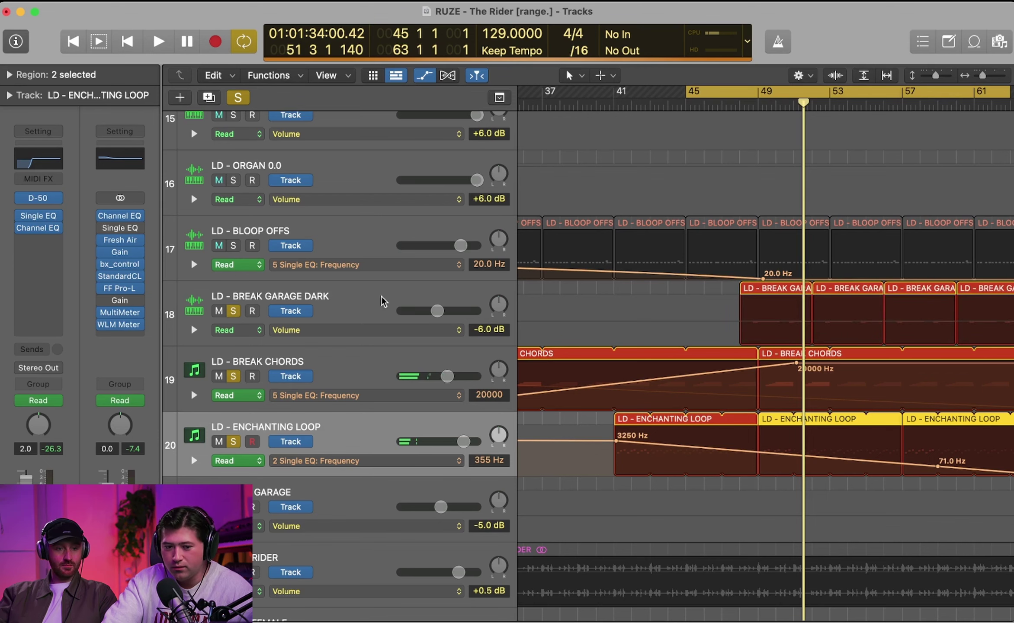
Step: Select LD - BREAK GARAGE DARK and audition it with the other soloed leads, cycling bars 48 to 56
click(370, 305)
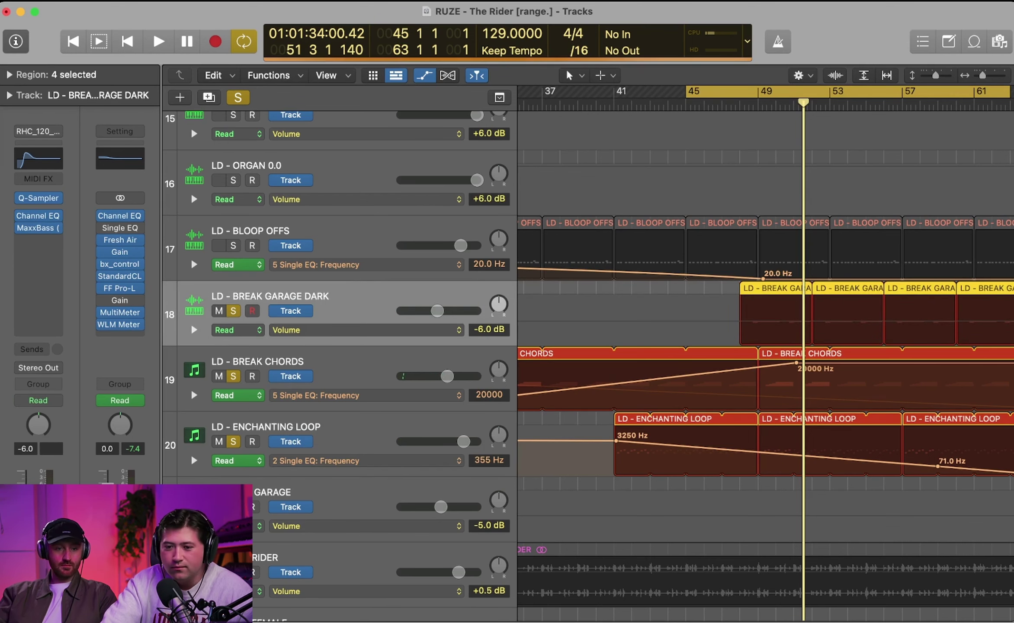
click(1000, 75)
scroll(680, 181, right, 2)
scroll(682, 187, right, 2)
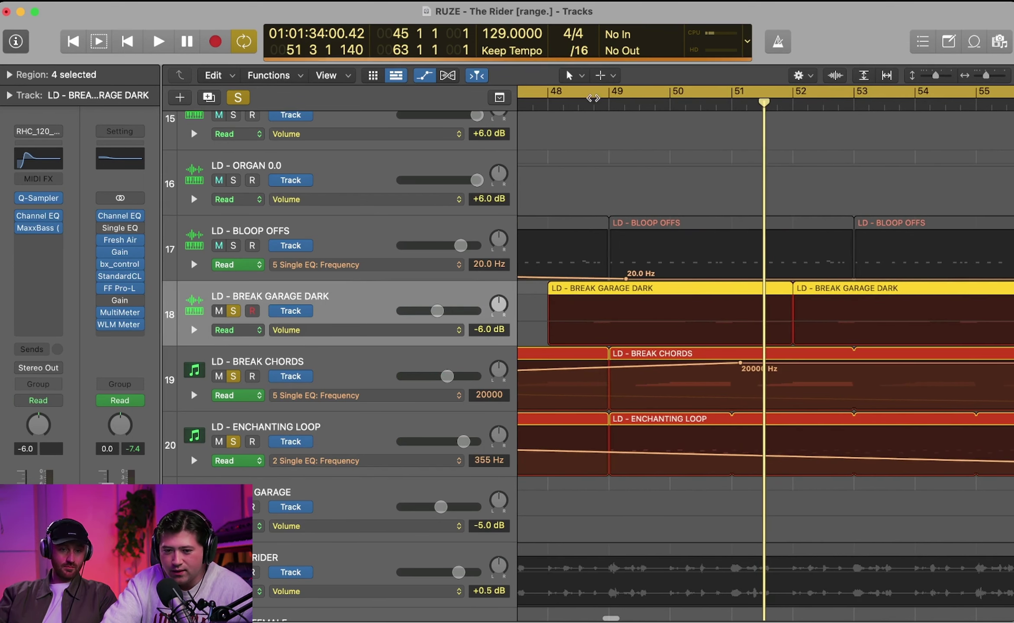
key(space)
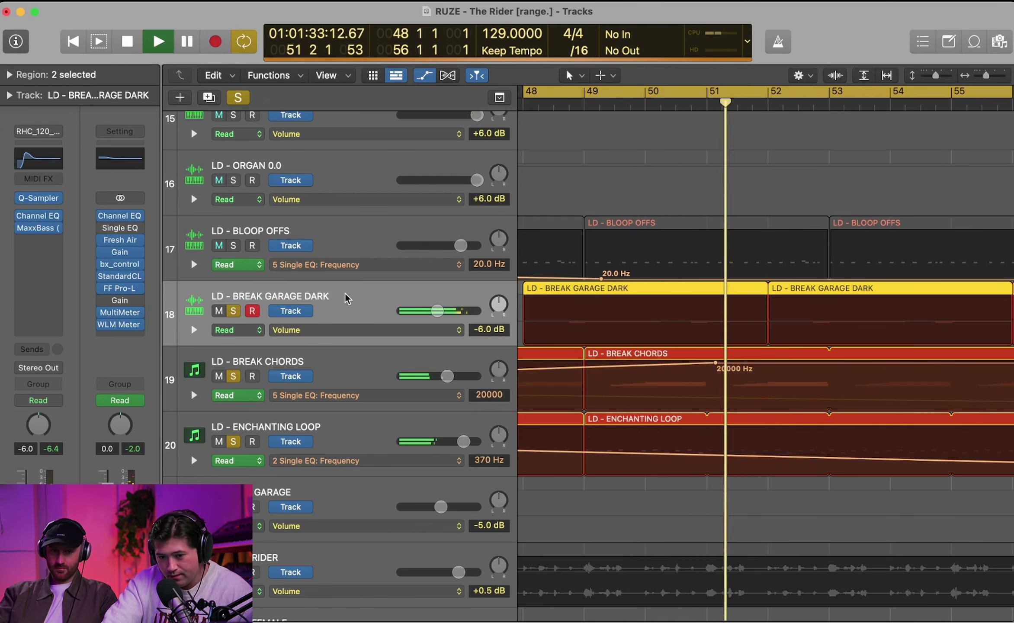
Step: Clear all solos, turn off the cycle, and resume playback of the full mix from bar 52
click(237, 97)
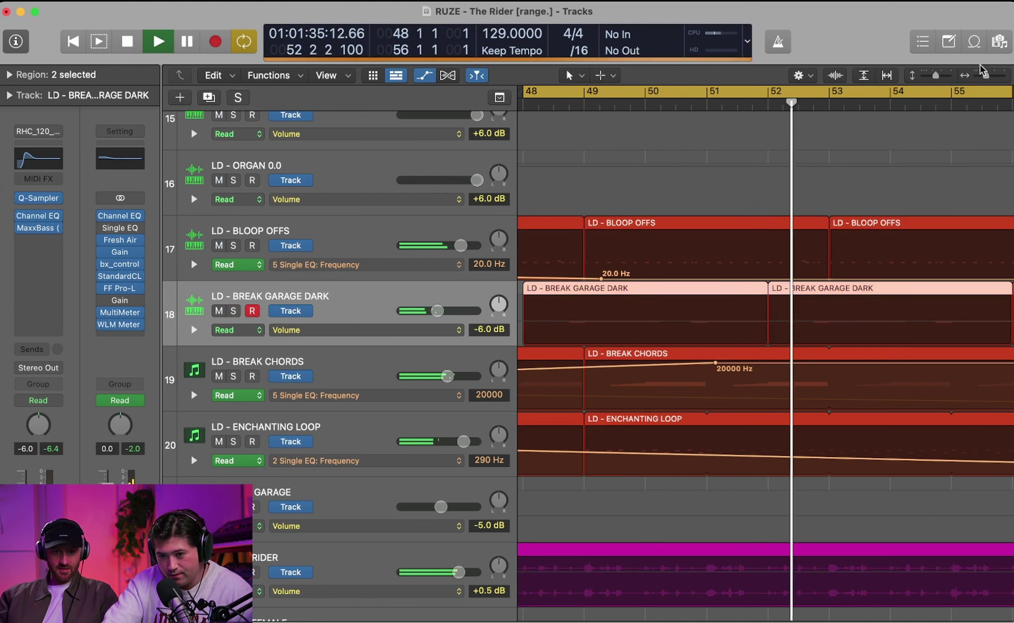
key(space)
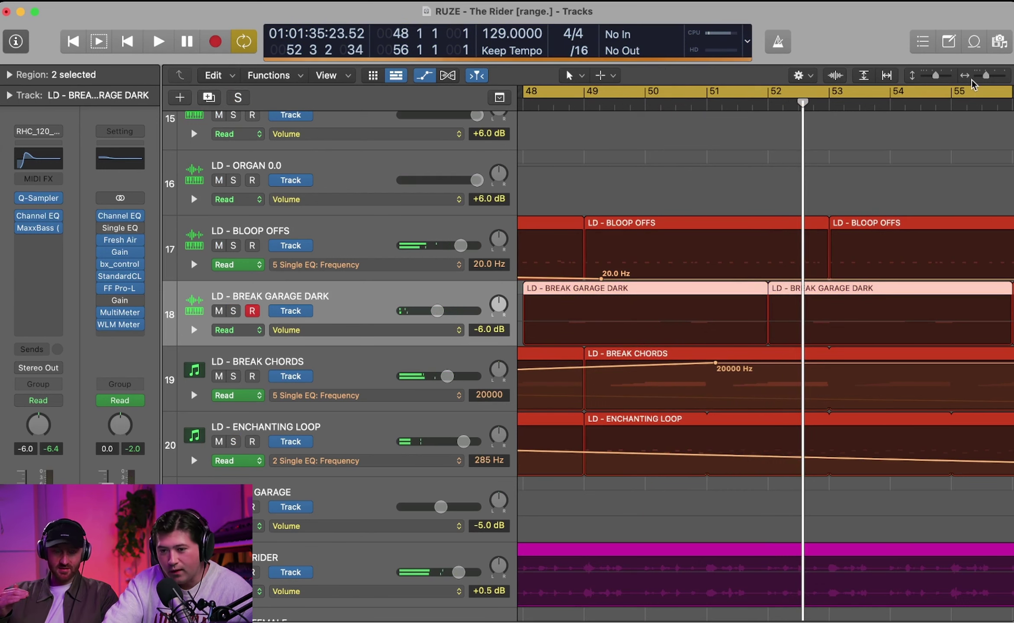
click(975, 78)
scroll(623, 199, left, 2)
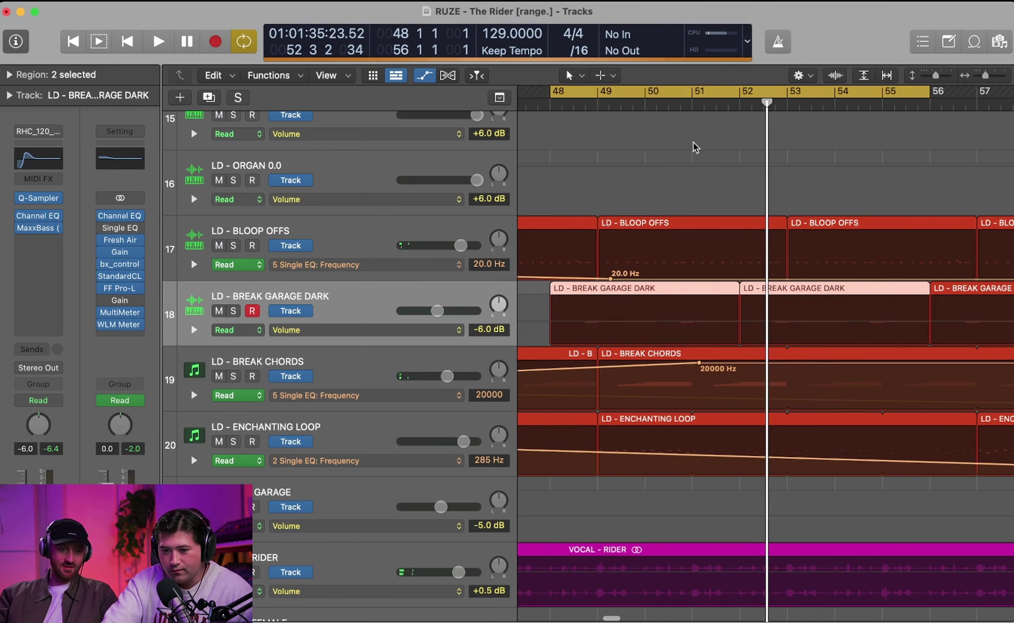
key(space)
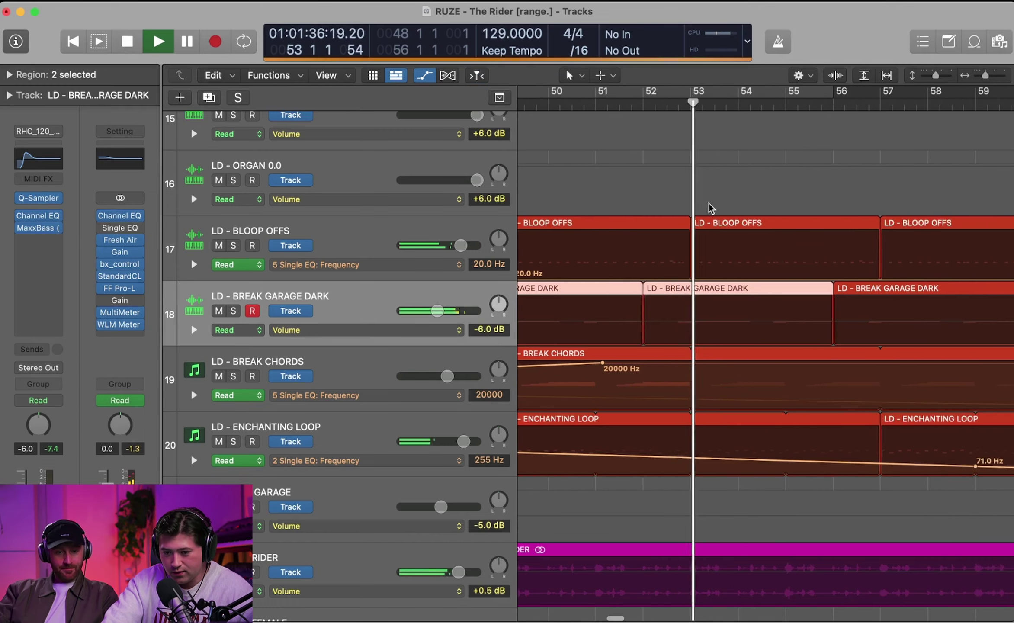
Step: Reduce the tracks to compact rows, deselect the regions, and stop the full mix playback at bar 56
click(927, 78)
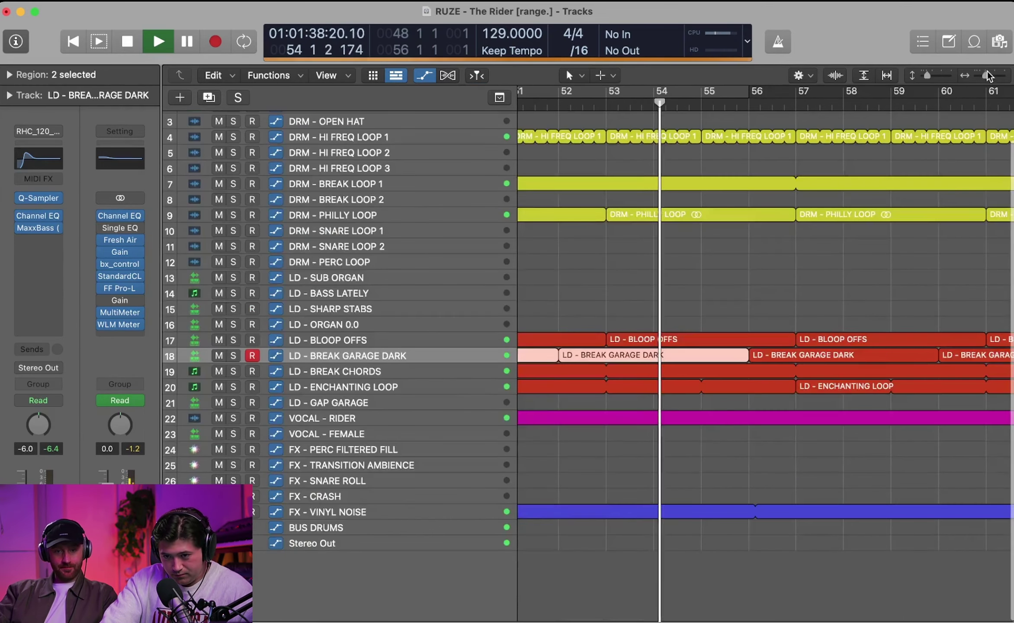
click(978, 78)
click(727, 300)
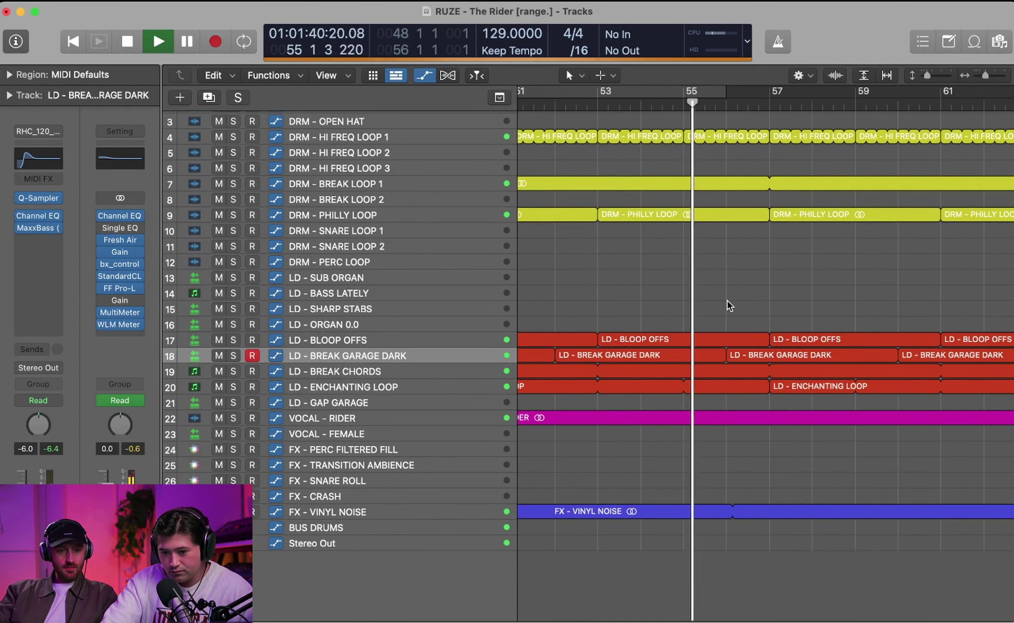
scroll(734, 298, right, 3)
click(976, 77)
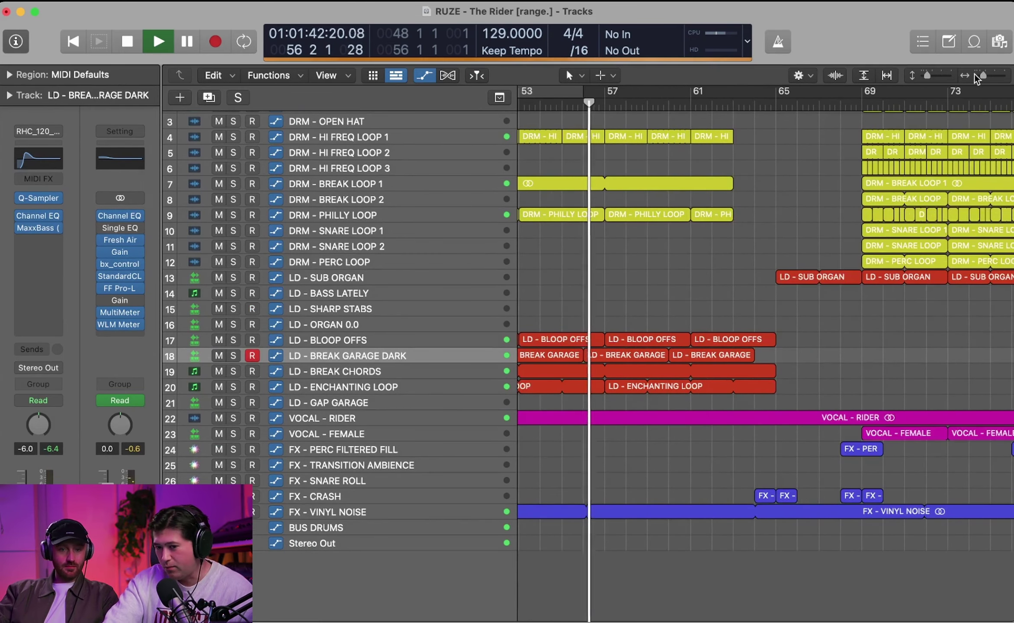
key(space)
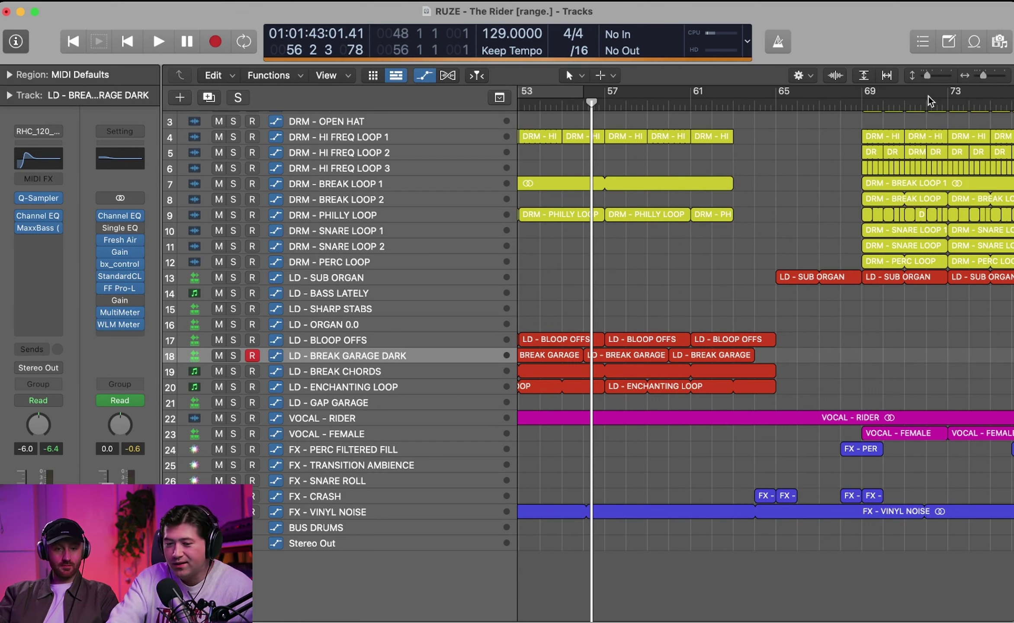
Step: Move the playhead to bar 62 and listen to the transition into the LD - SUB ORGAN section at bar 65
drag(699, 105, 722, 104)
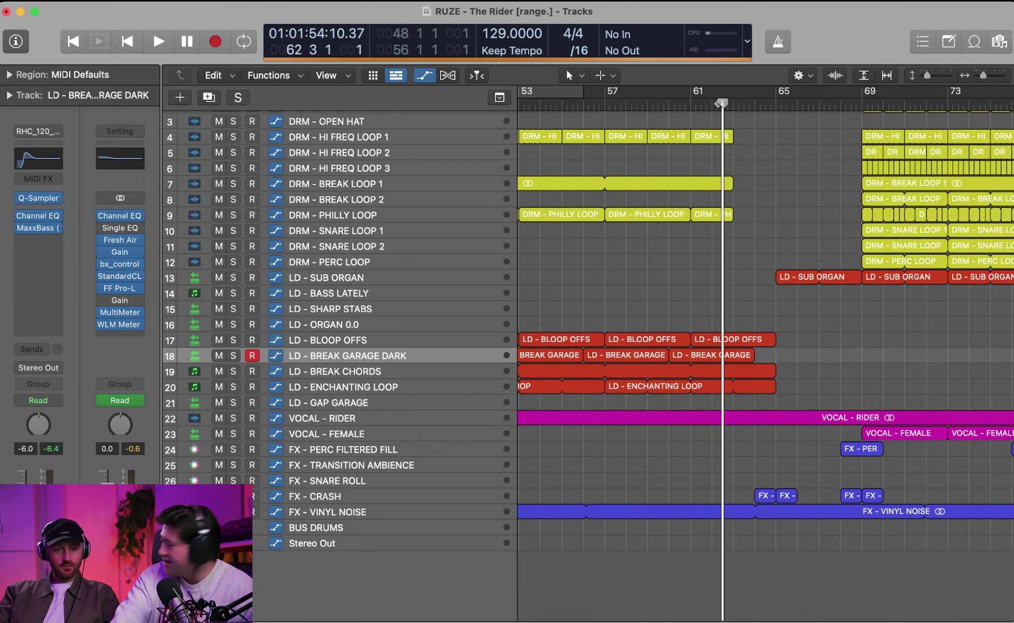
key(space)
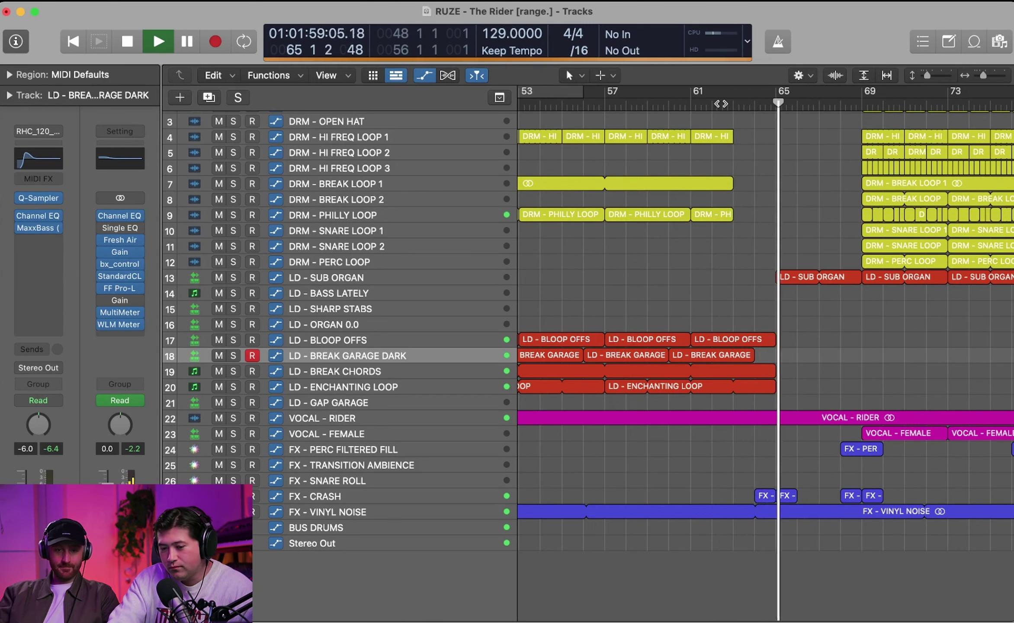
key(space)
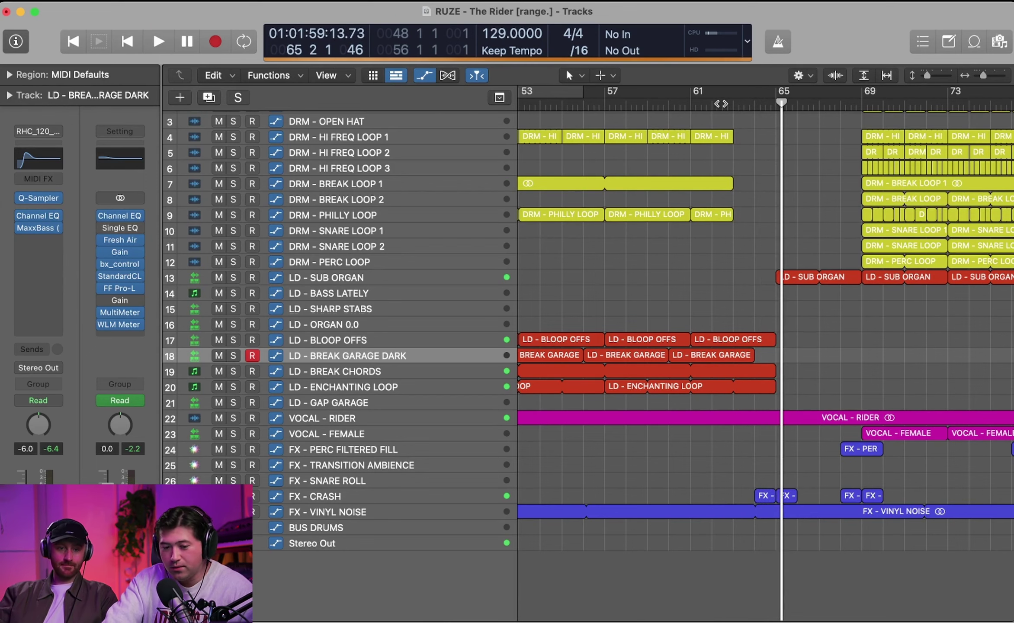
Step: Show the whole arrangement and review the LD - GAP GARAGE, ENCHANTING LOOP, BREAK CHORDS and BREAK GARAGE DARK tracks by selecting each in turn
drag(982, 77, 976, 75)
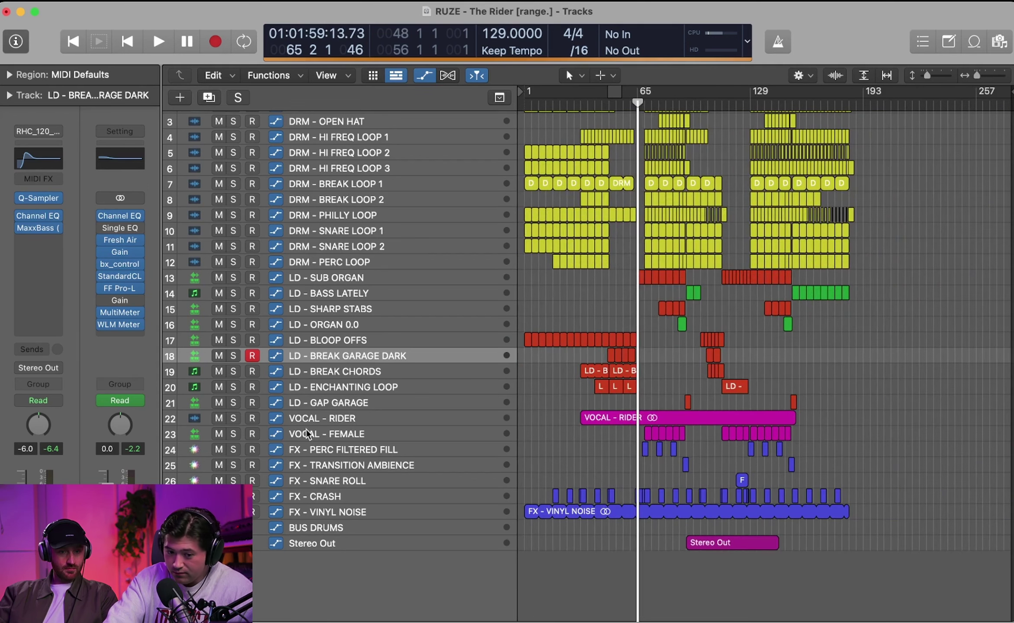
click(346, 403)
click(360, 390)
click(370, 375)
click(374, 356)
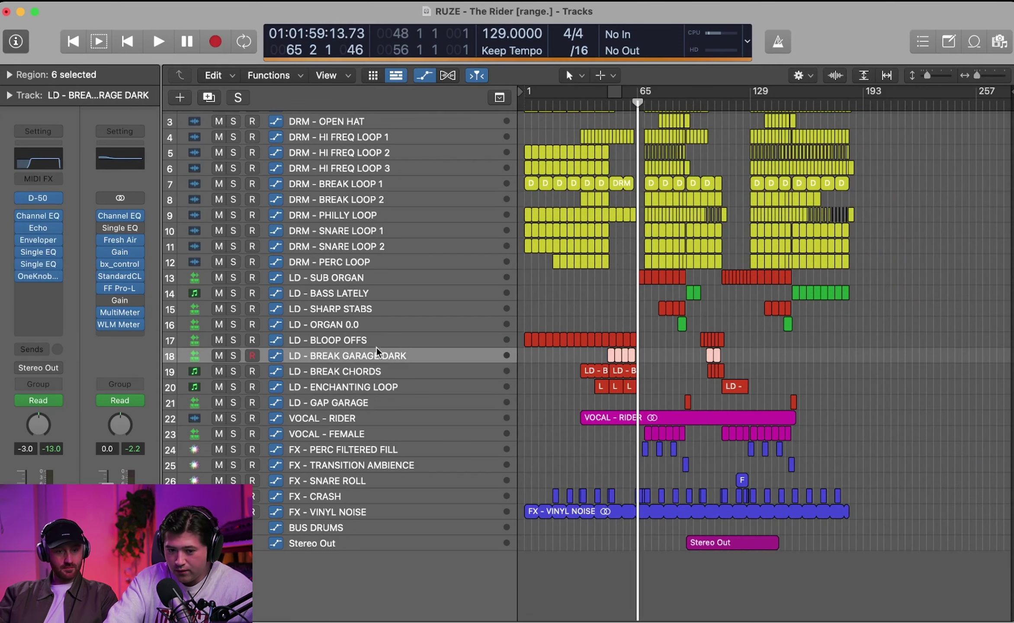
Step: Select LD - SUB ORGAN, LD - BASS LATELY and LD - SHARP STABS in turn to compare their regions and plug-in chains
click(378, 279)
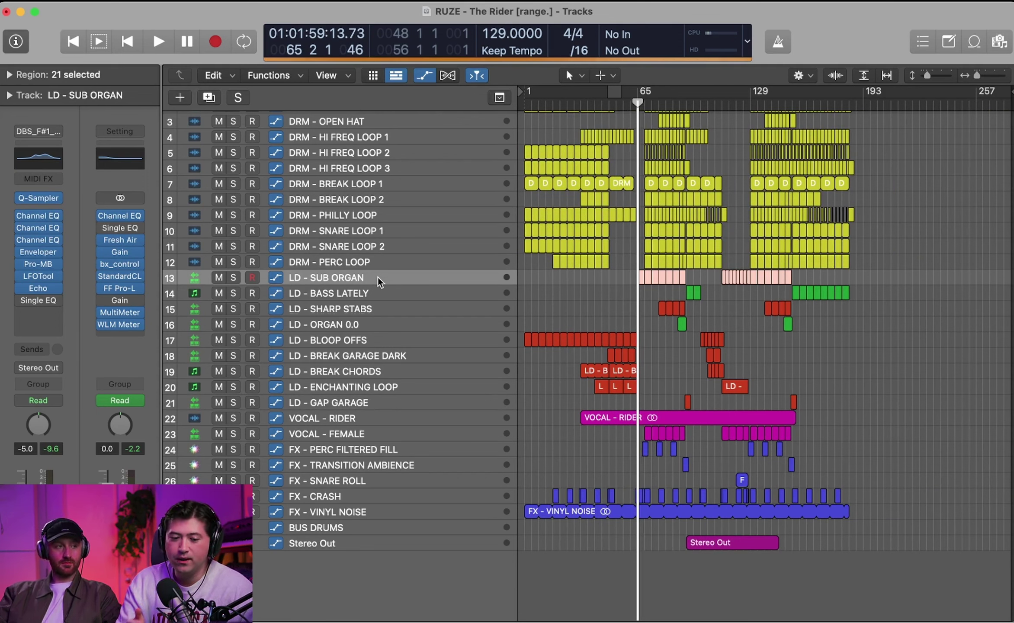
key(Down)
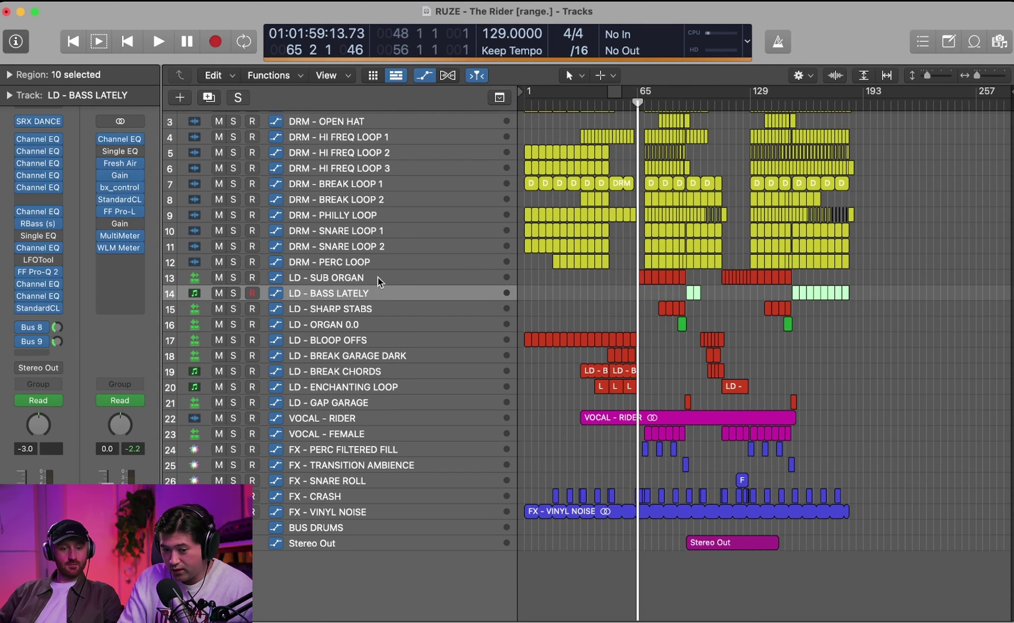
key(Up)
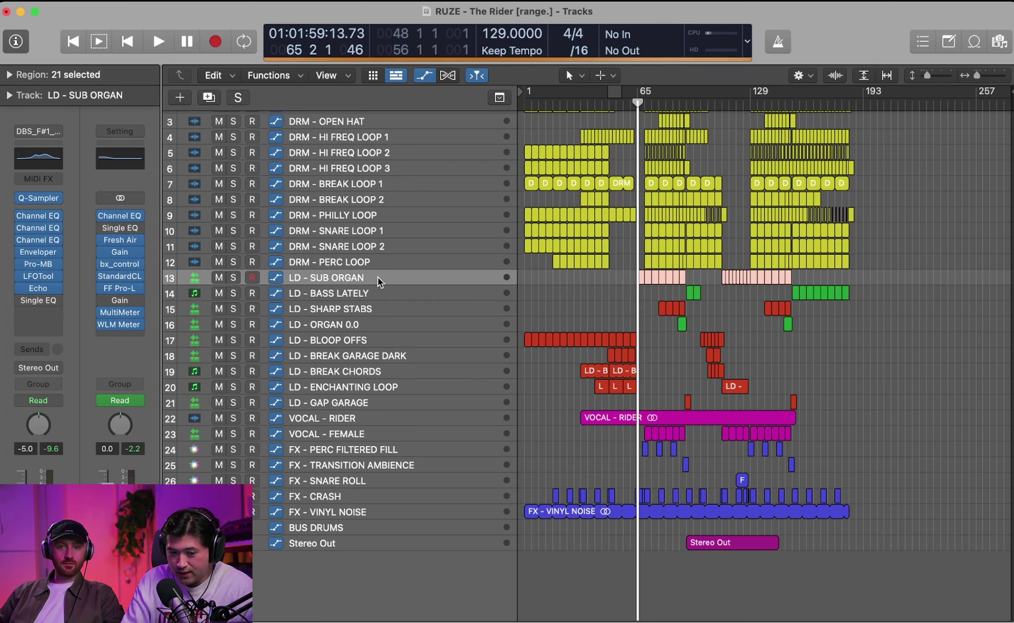
key(Down)
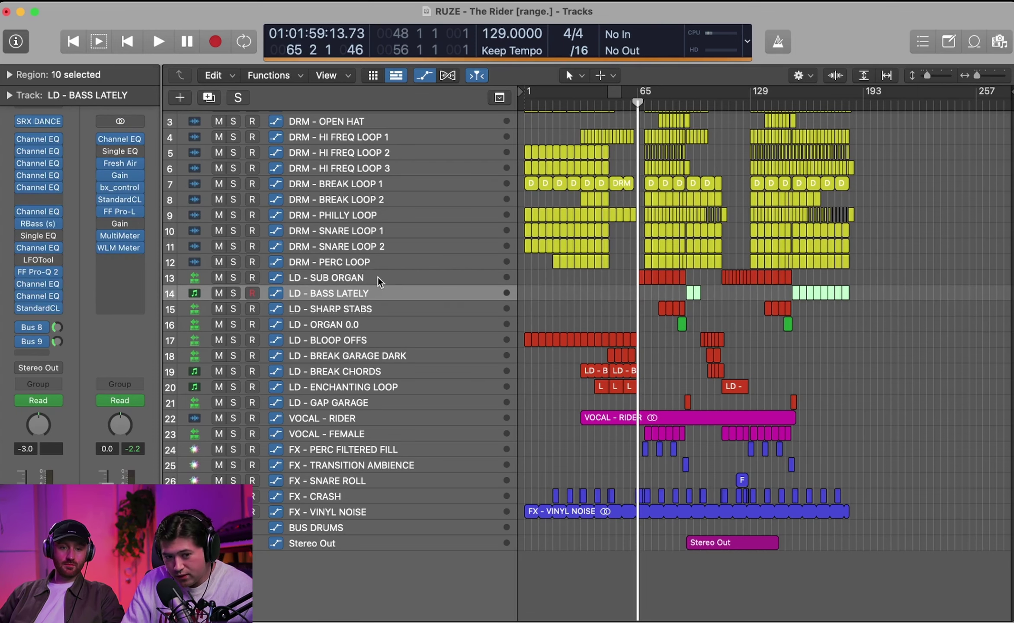
key(Down)
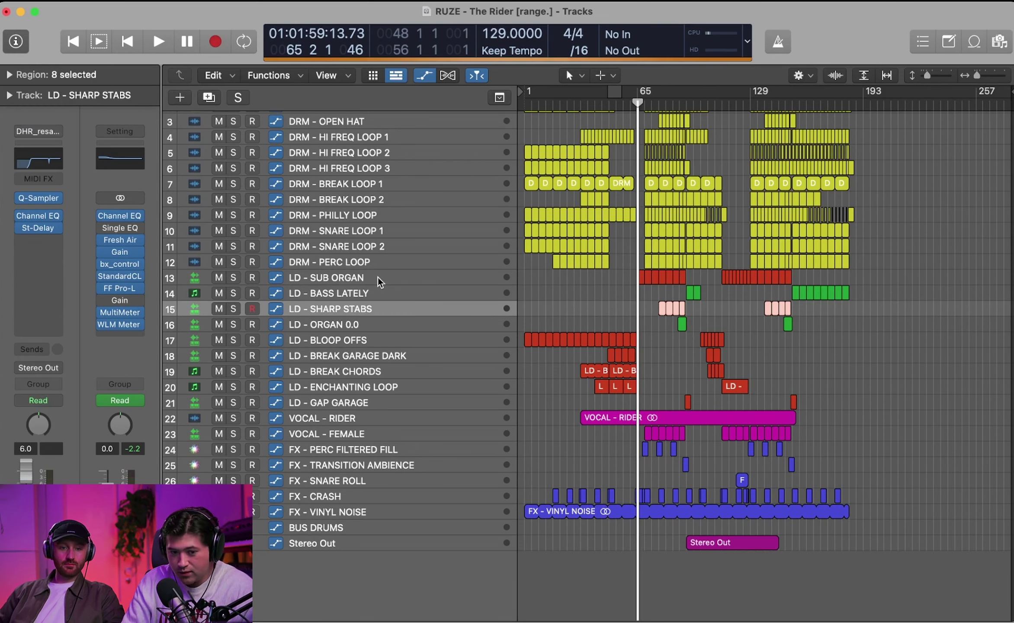